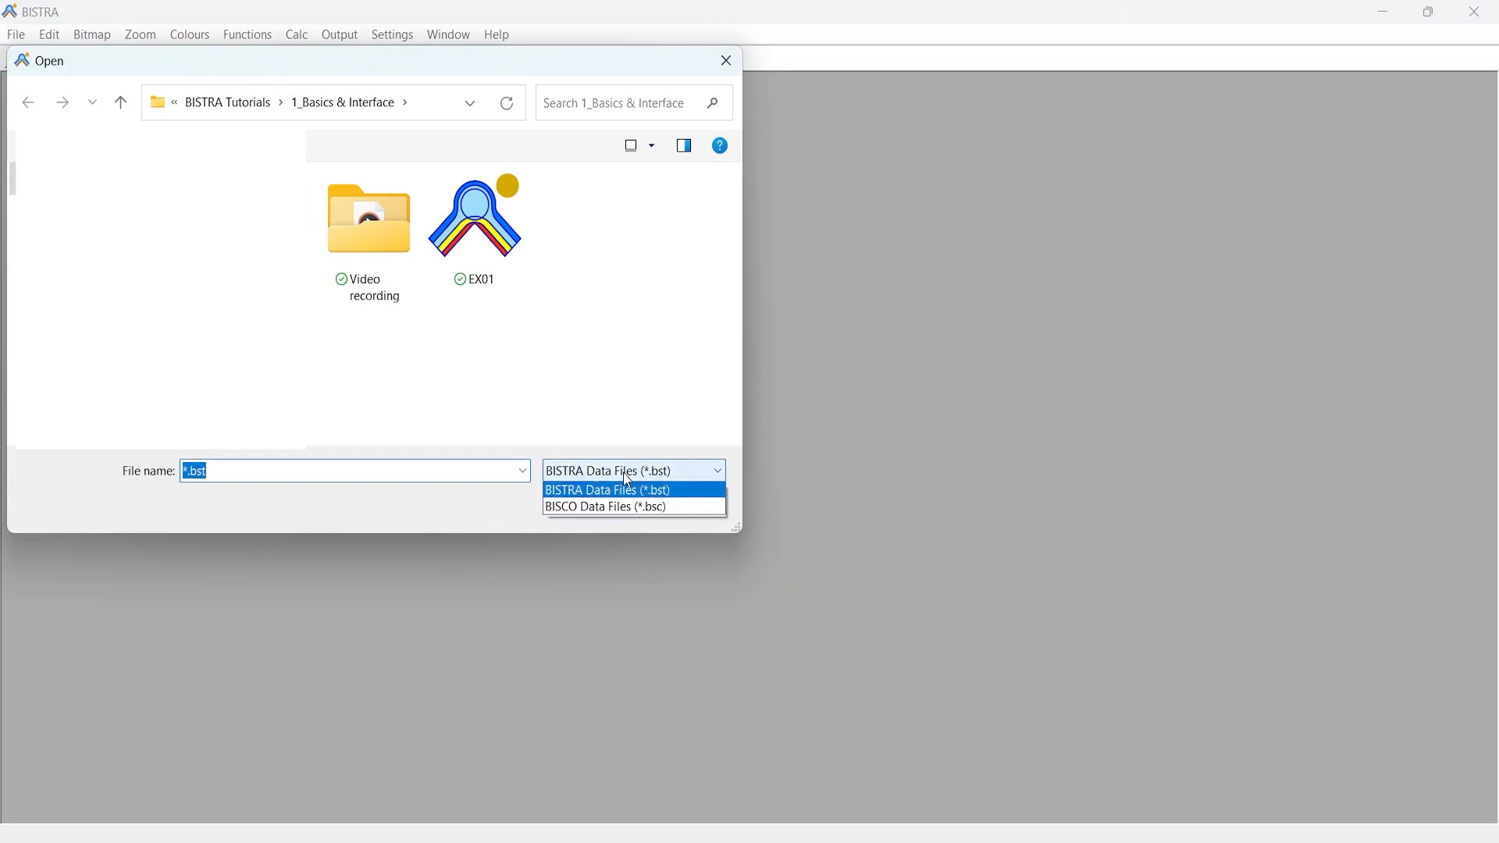
List the BISCO data files (*.bsc) and open EX01-BISCO
click(615, 511)
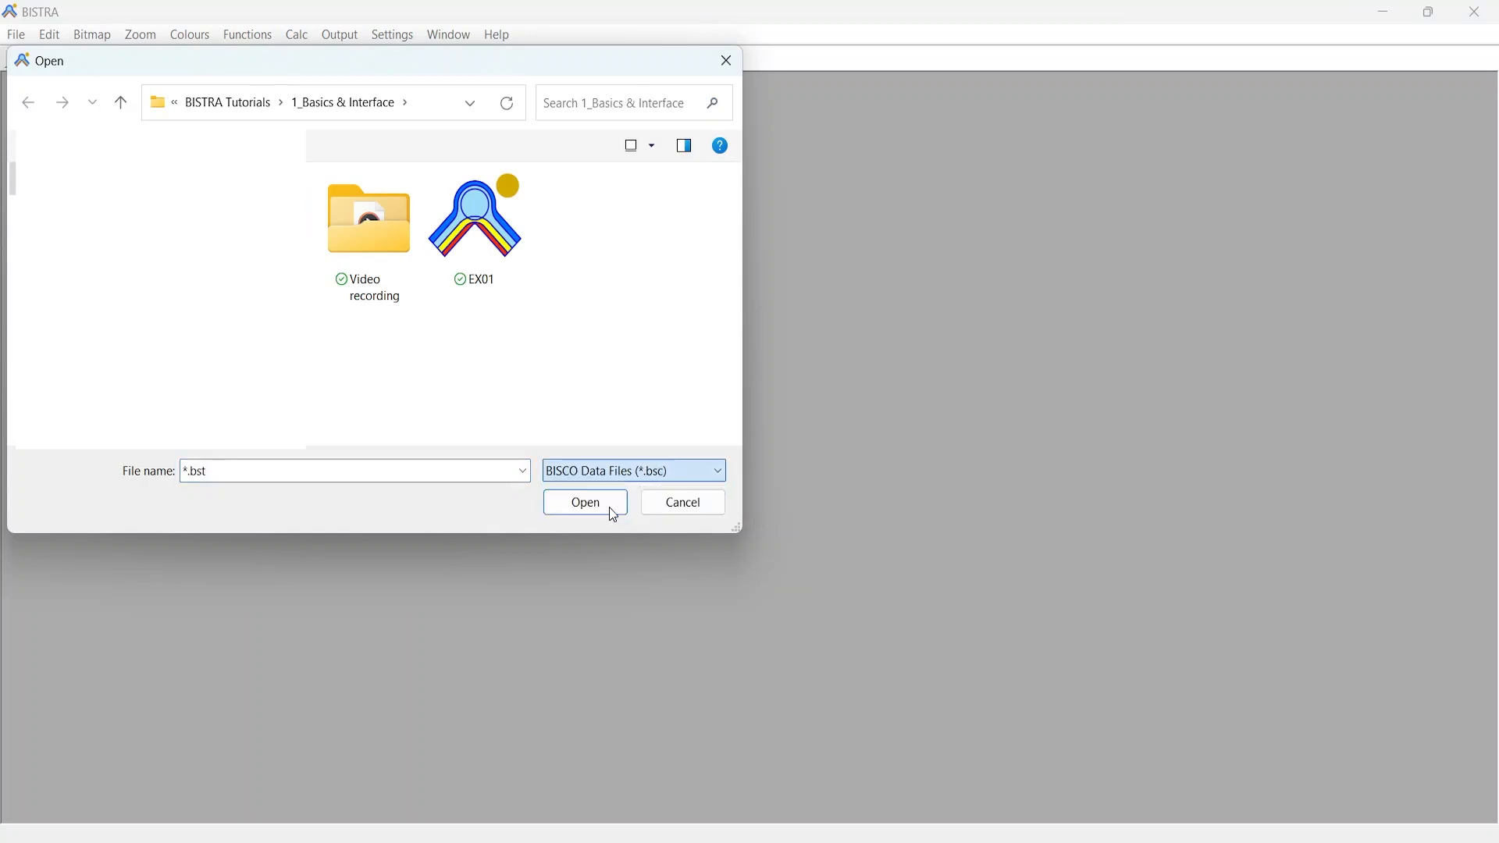
click(484, 248)
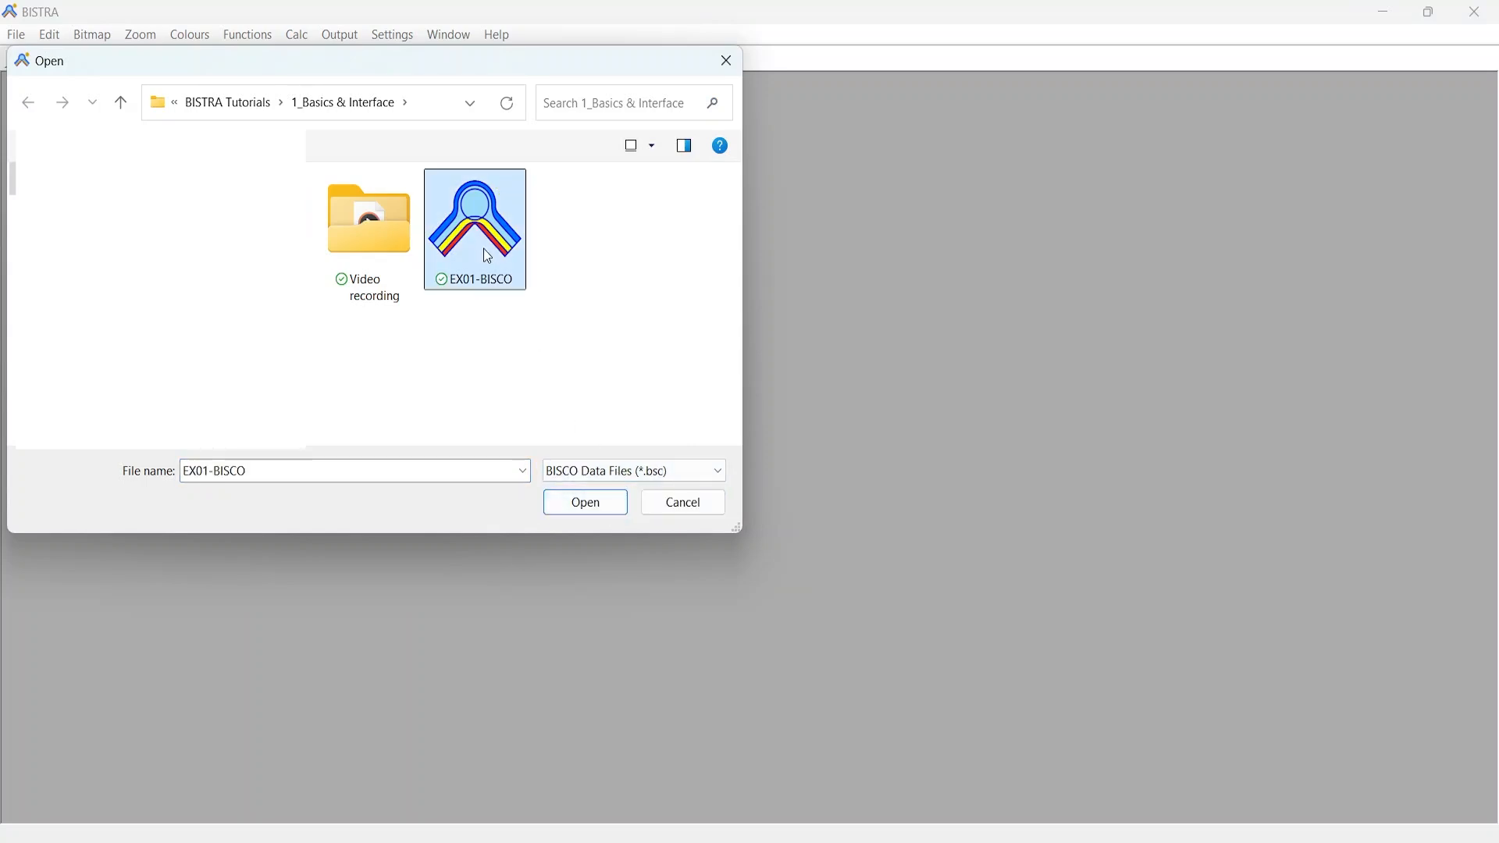
click(600, 503)
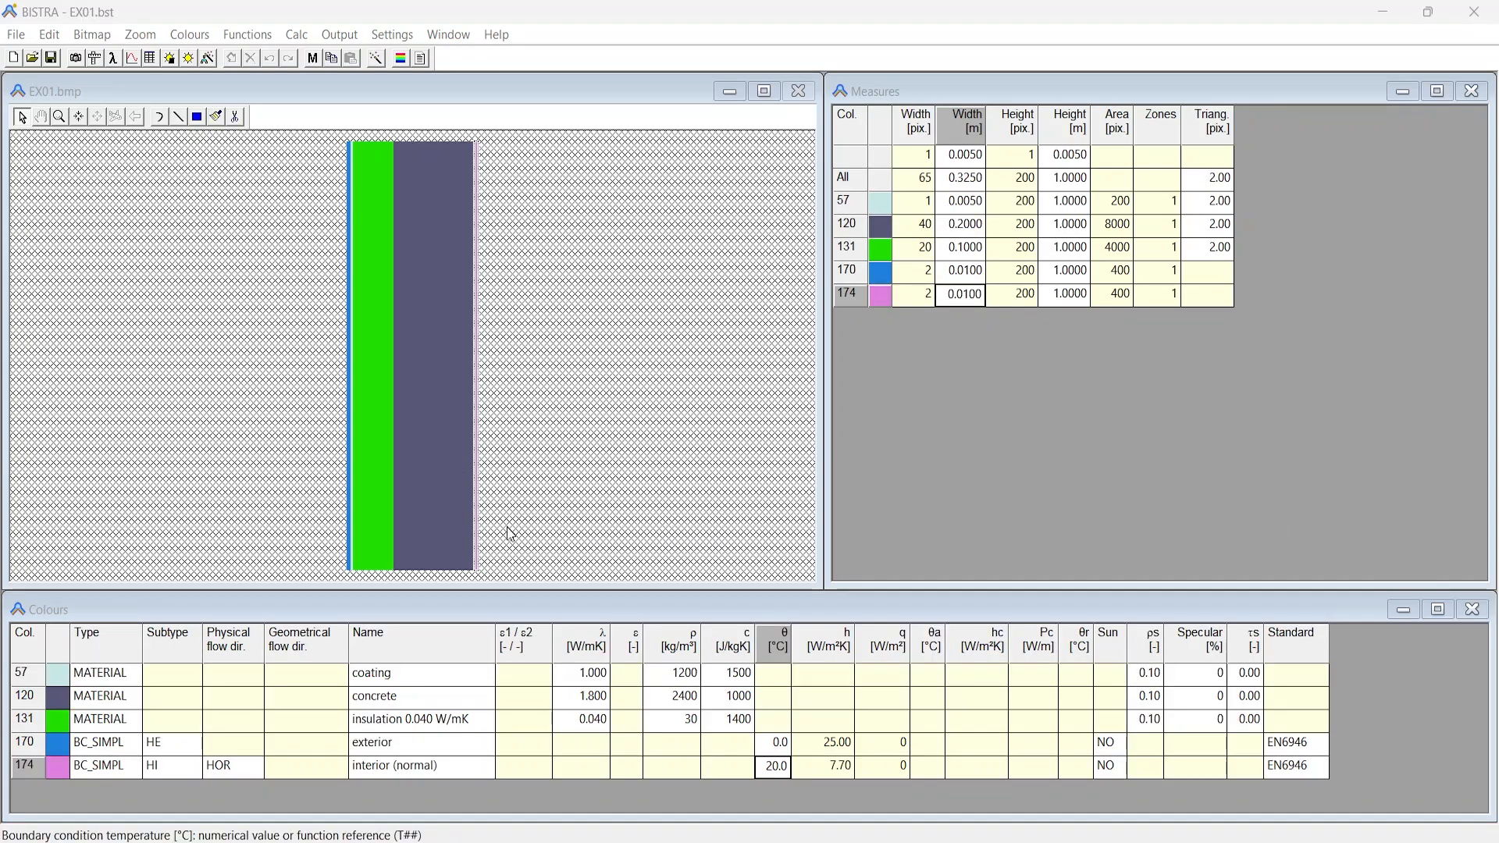
Examine the bitmap, Measures and Colours windows, including the coating's solar reflection factor, the concrete layer and the bitmap pixel size
click(553, 508)
click(938, 417)
click(641, 676)
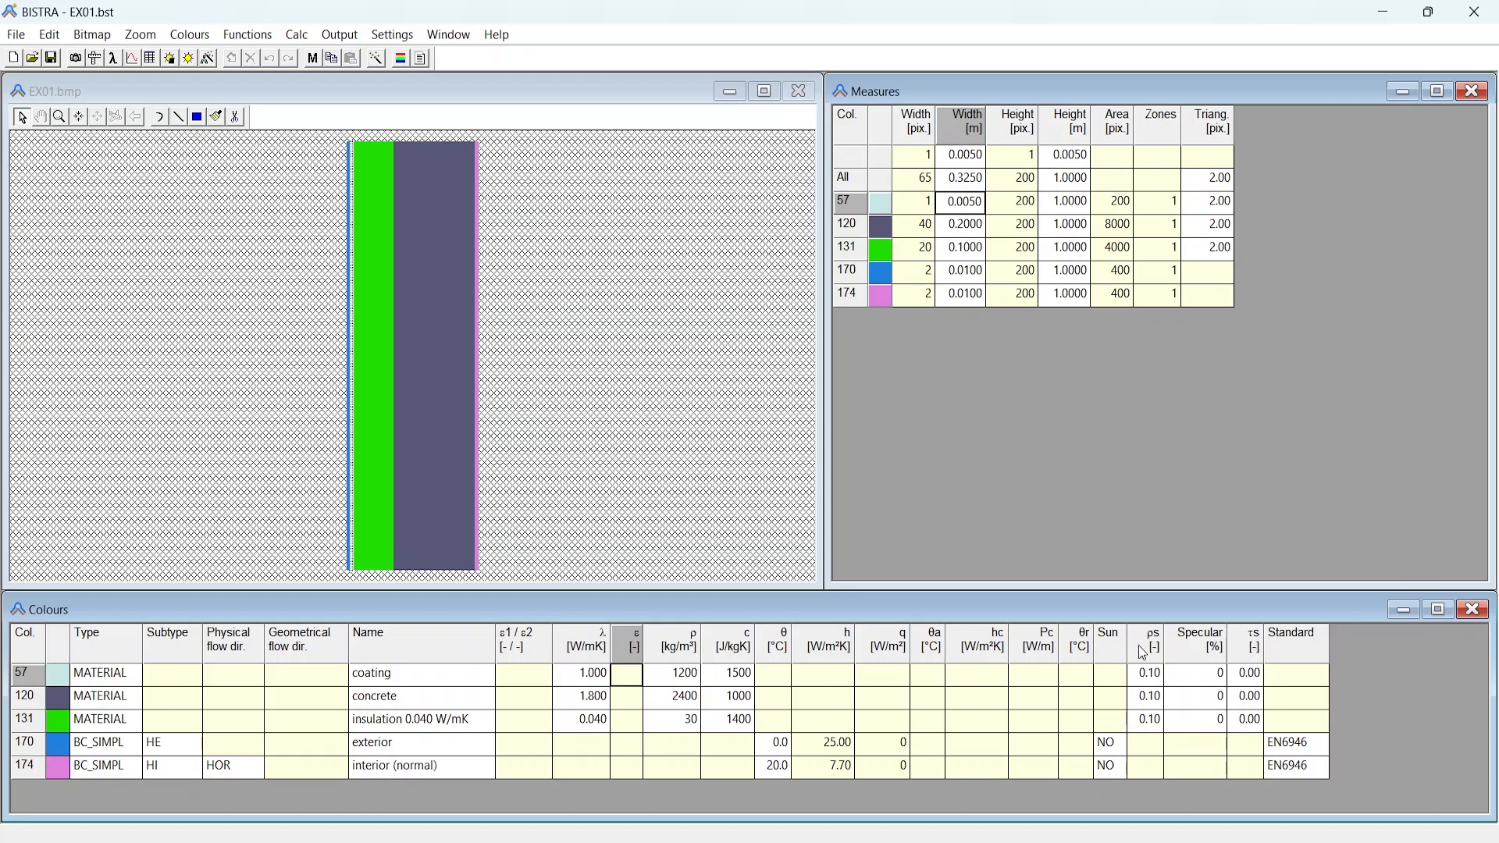
click(1136, 681)
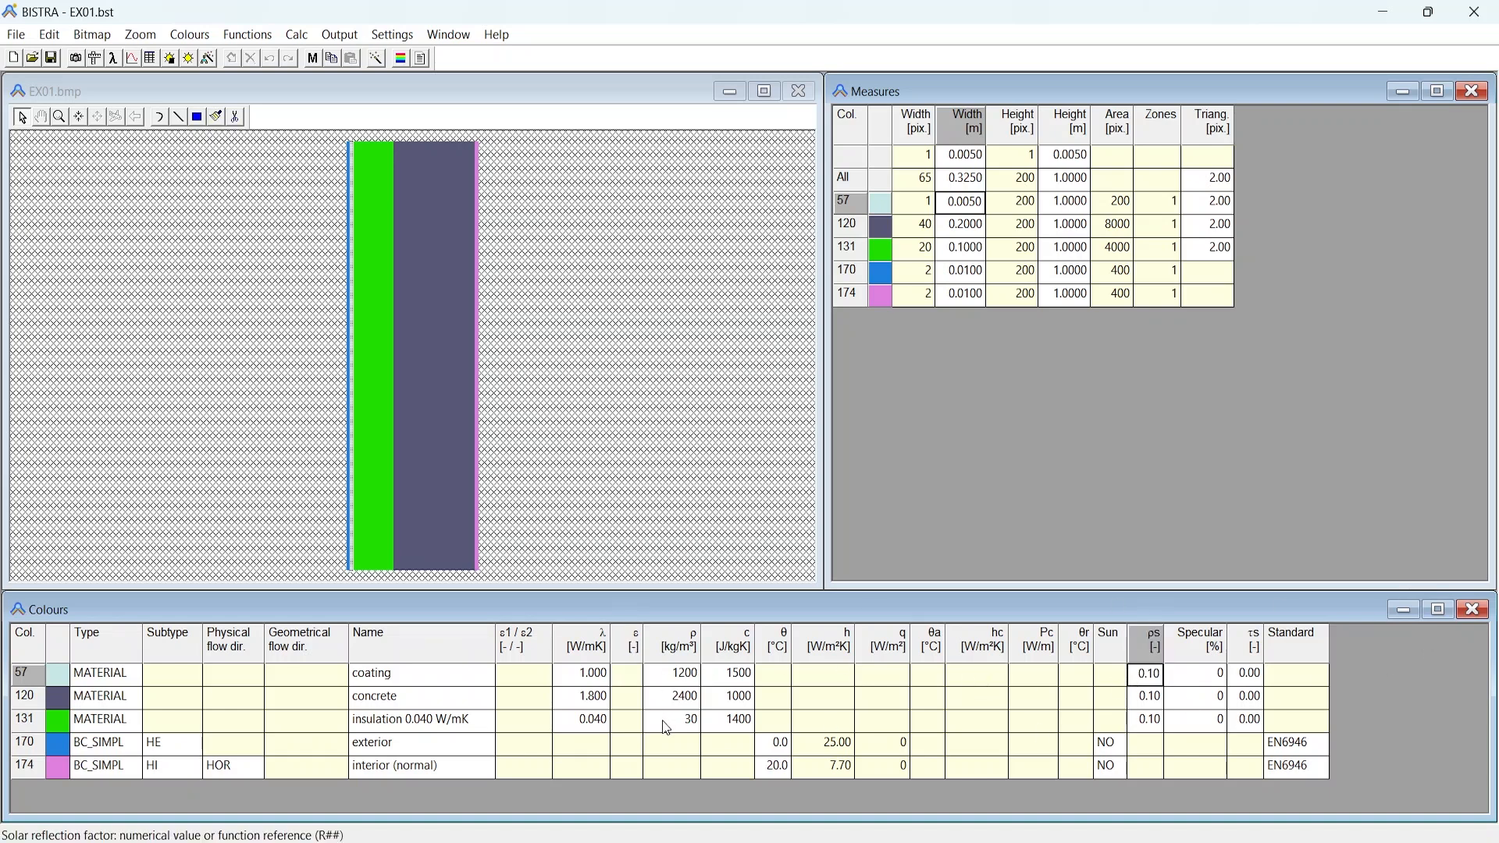
click(434, 462)
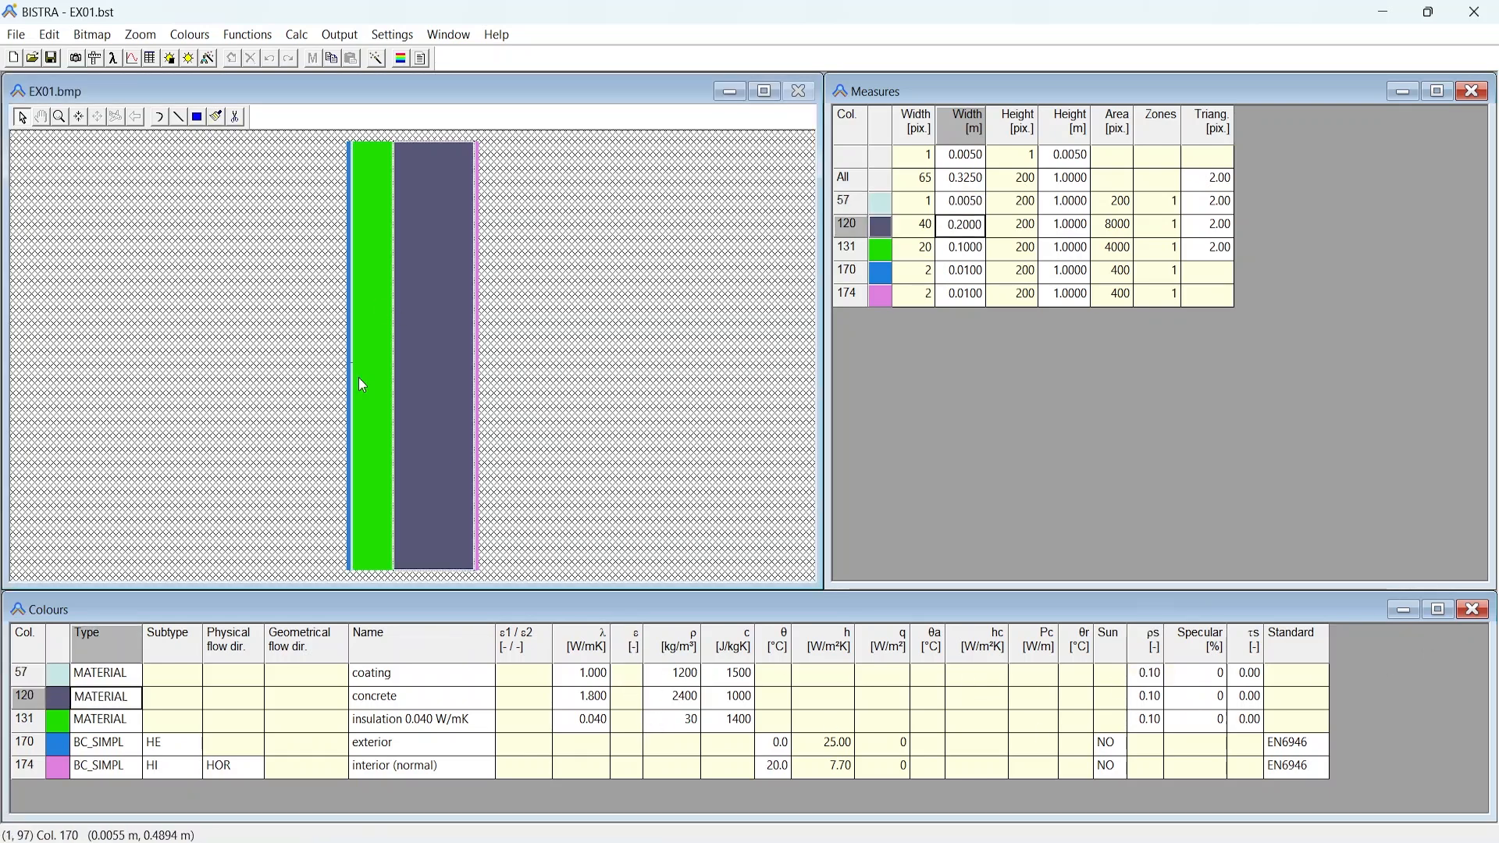
click(1019, 178)
key(Up)
key(Right)
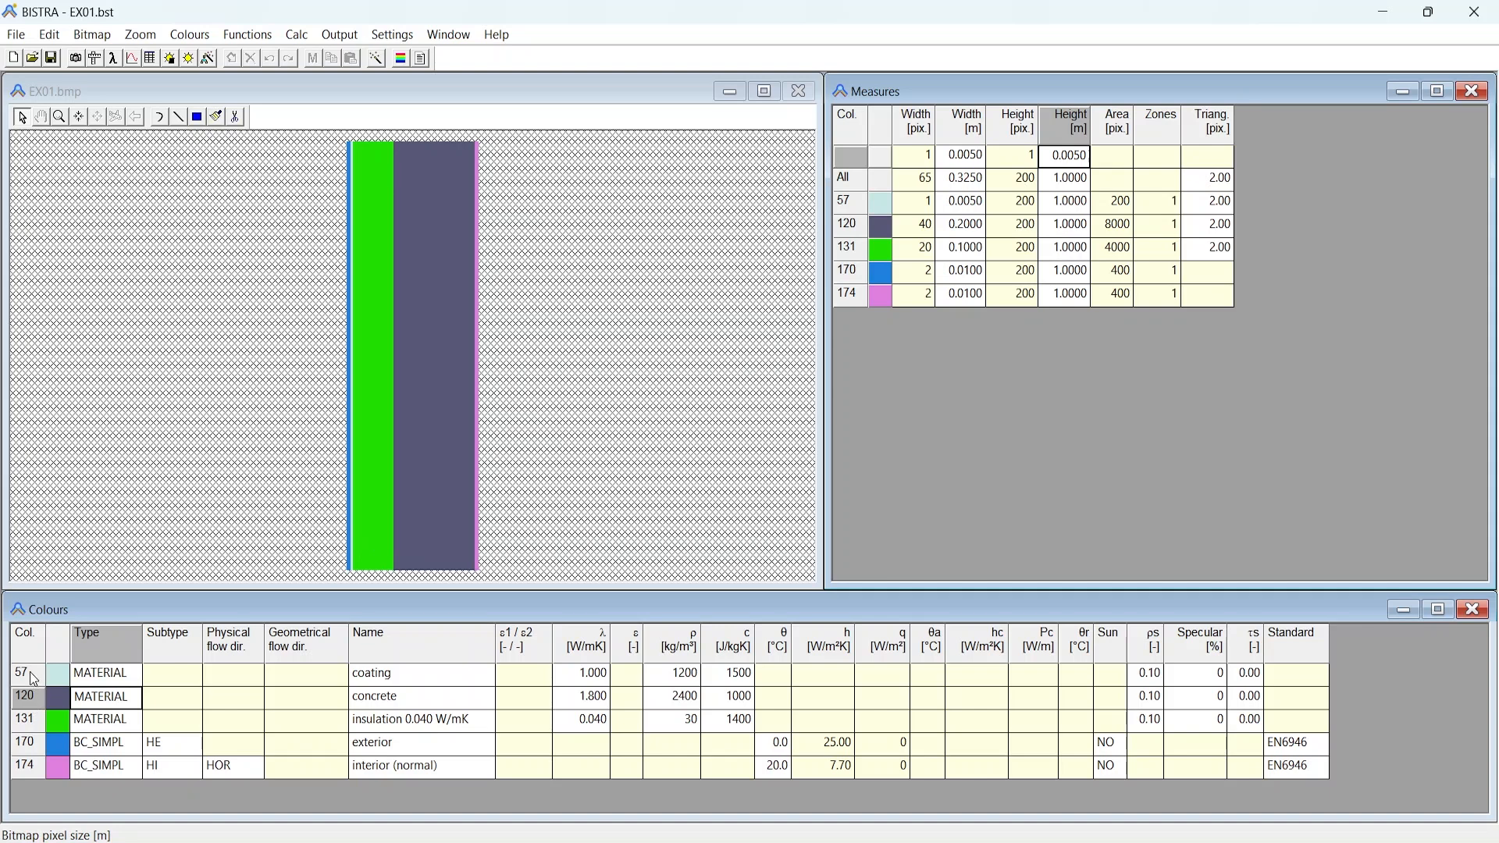
Inspect the thermal conductivities of the concrete and insulation materials and look at the wall section up close
scroll(390, 506, up, 1)
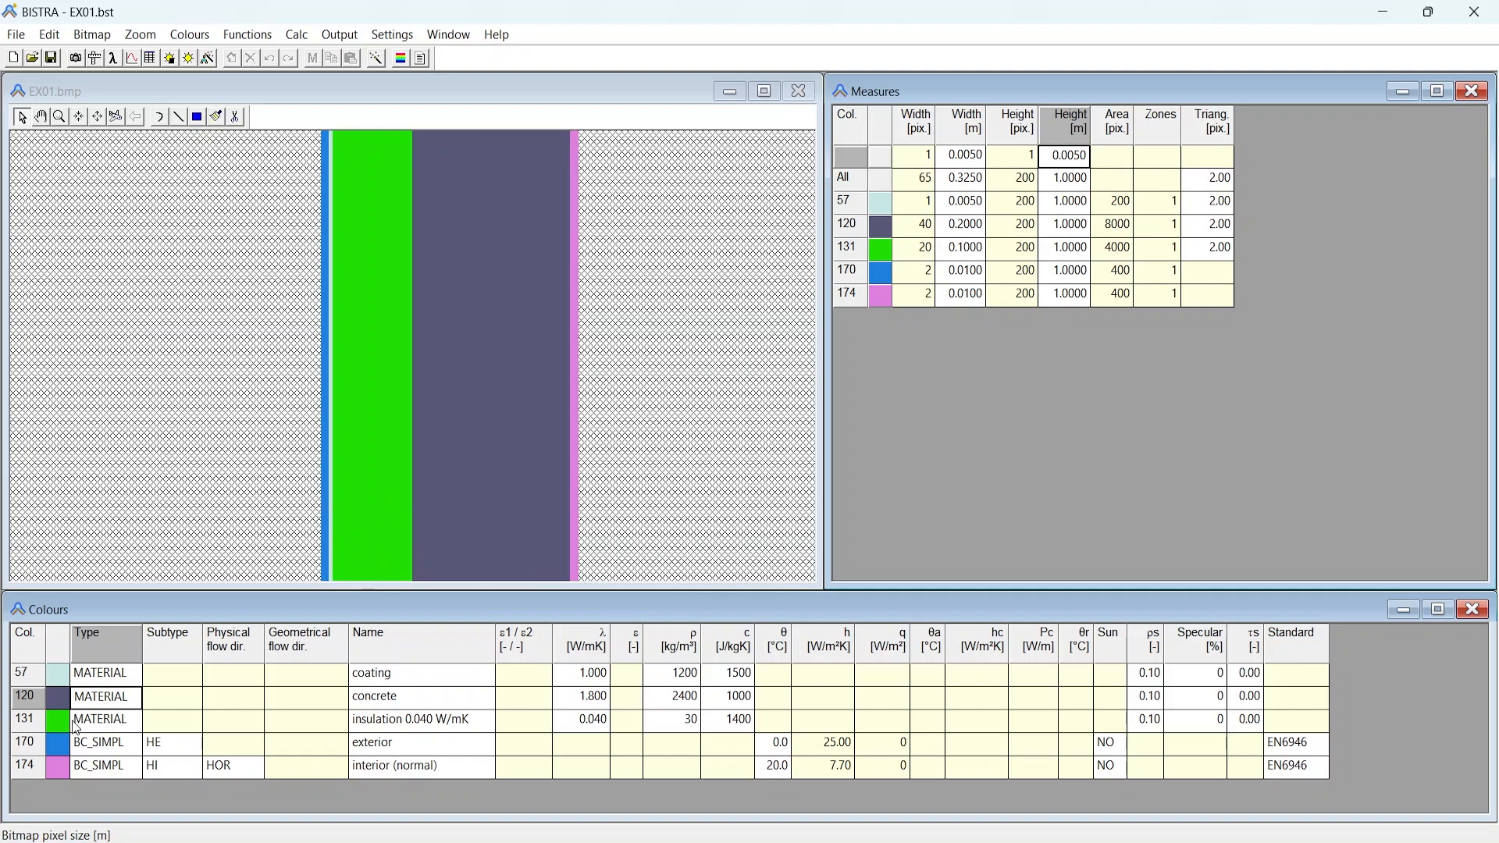
click(606, 704)
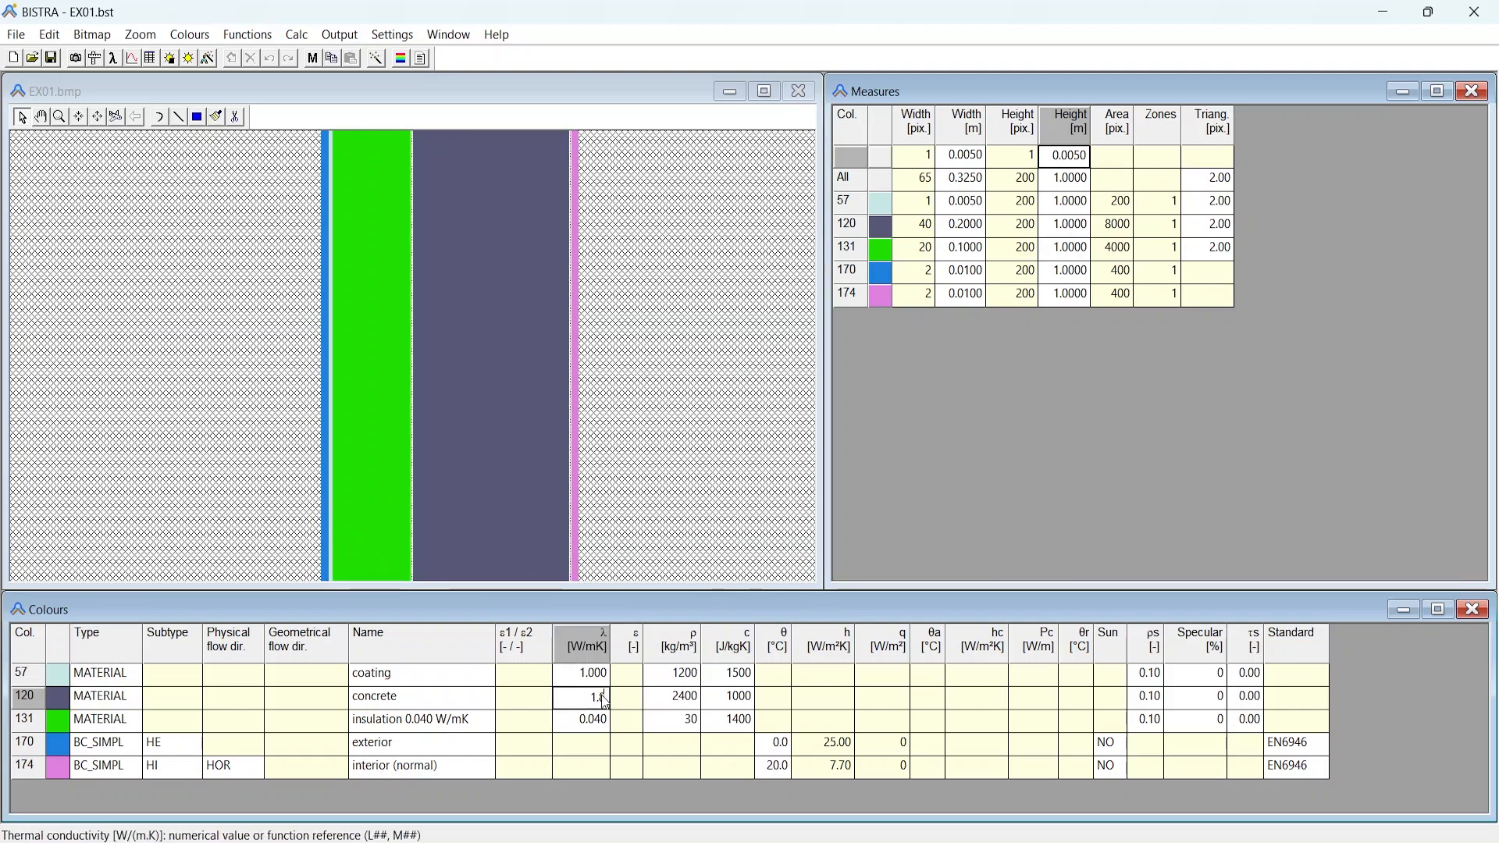
click(590, 721)
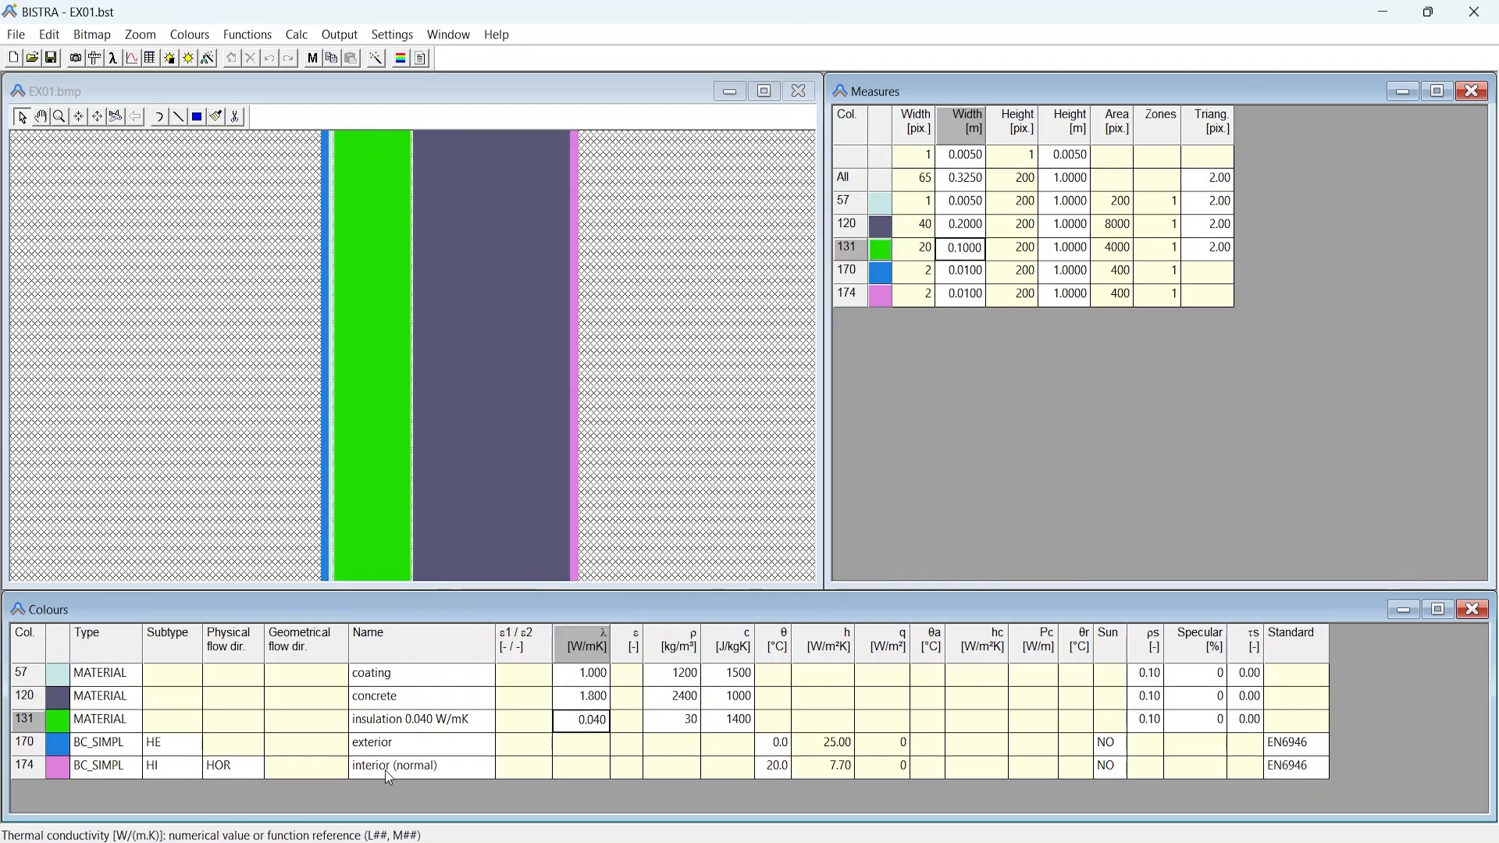
scroll(429, 457, up, 2)
scroll(434, 452, down, 3)
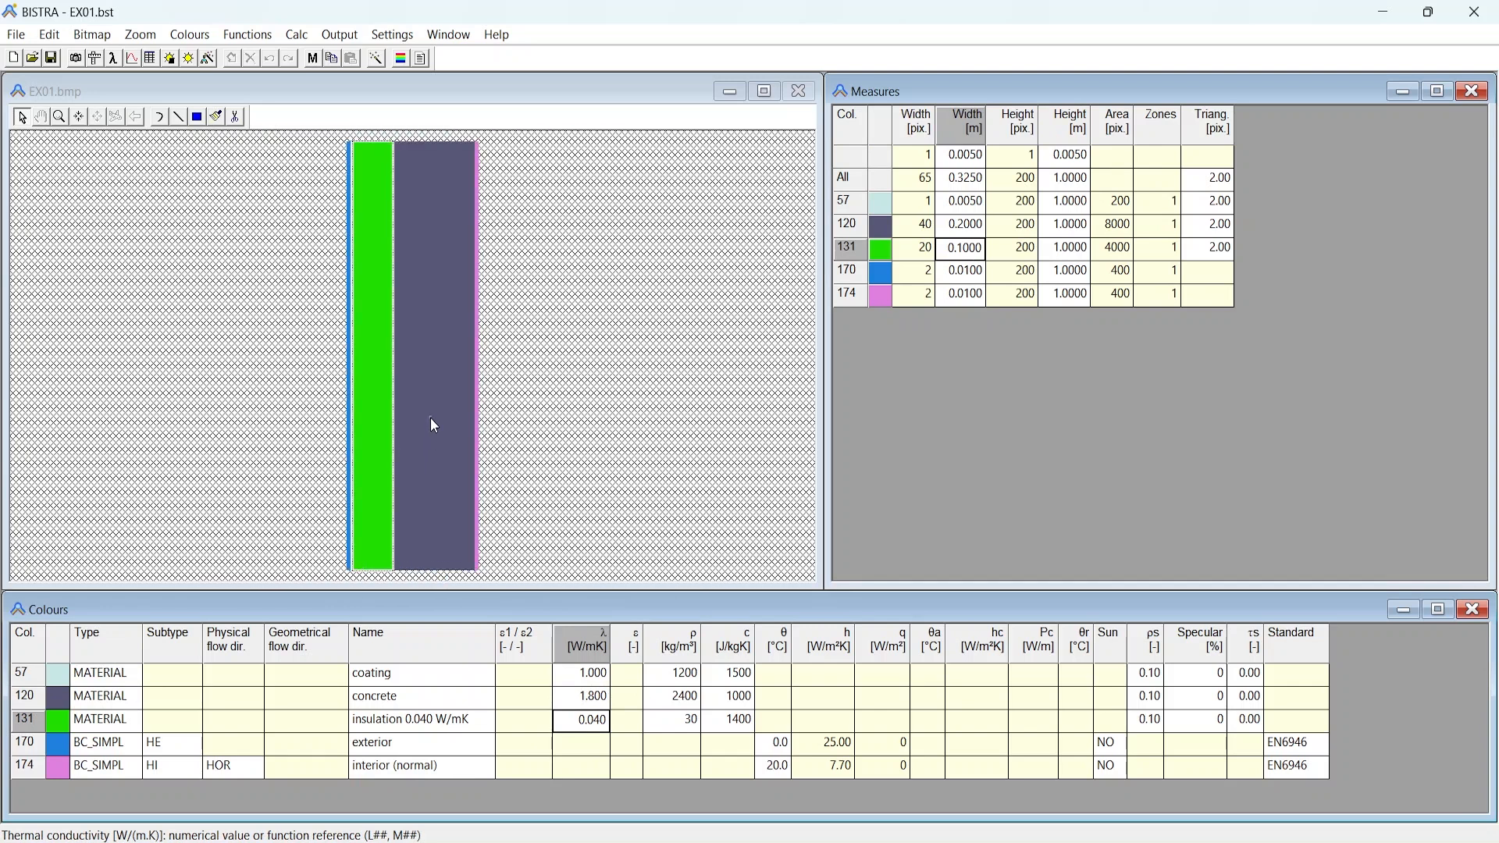
Identify the concrete, insulation, exterior and interior colours by selecting each of them in the wall bitmap
click(435, 425)
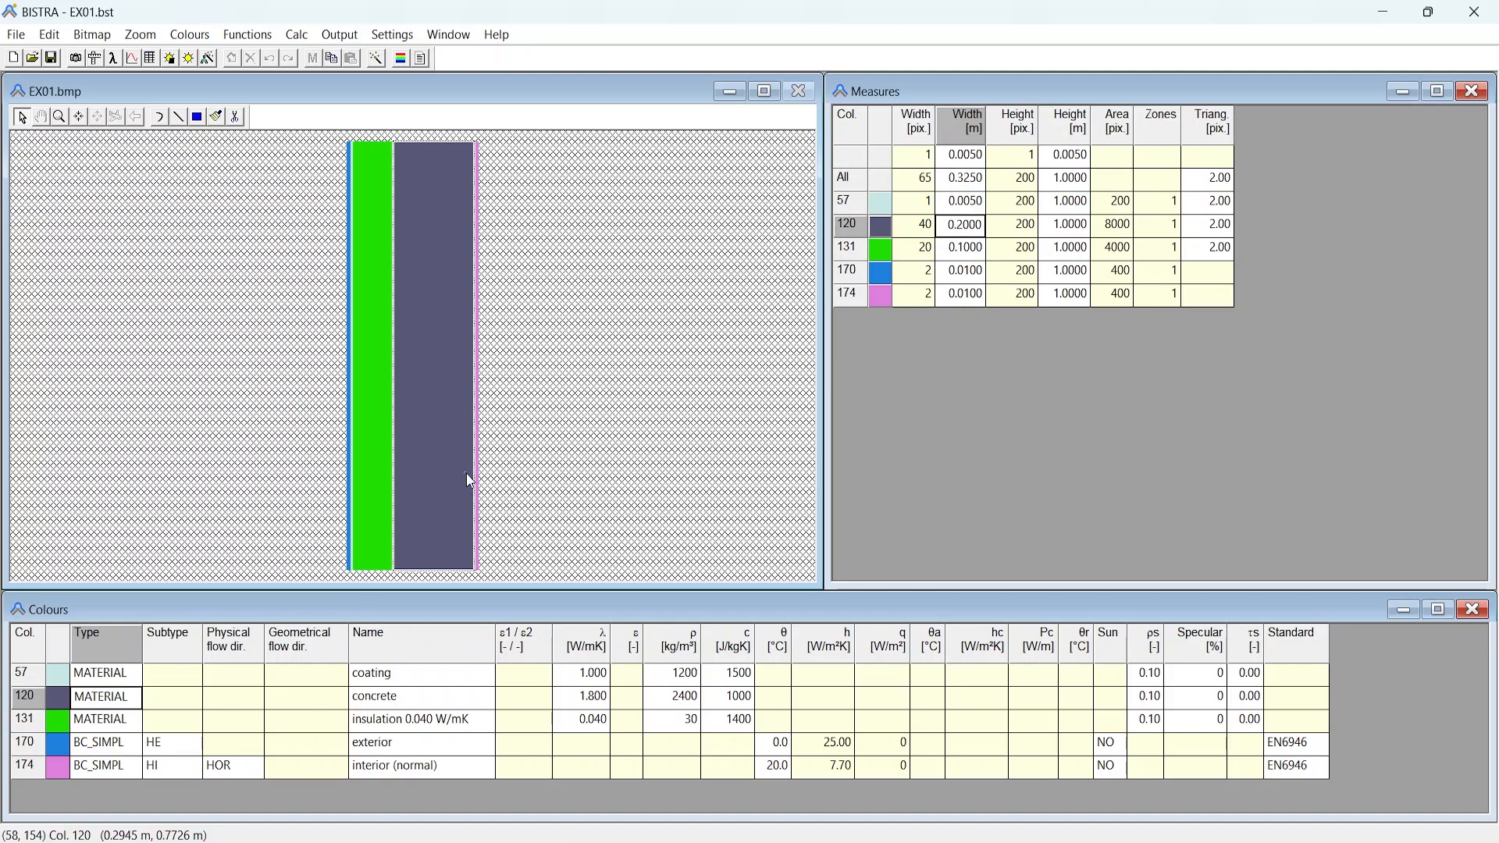
click(383, 463)
click(348, 475)
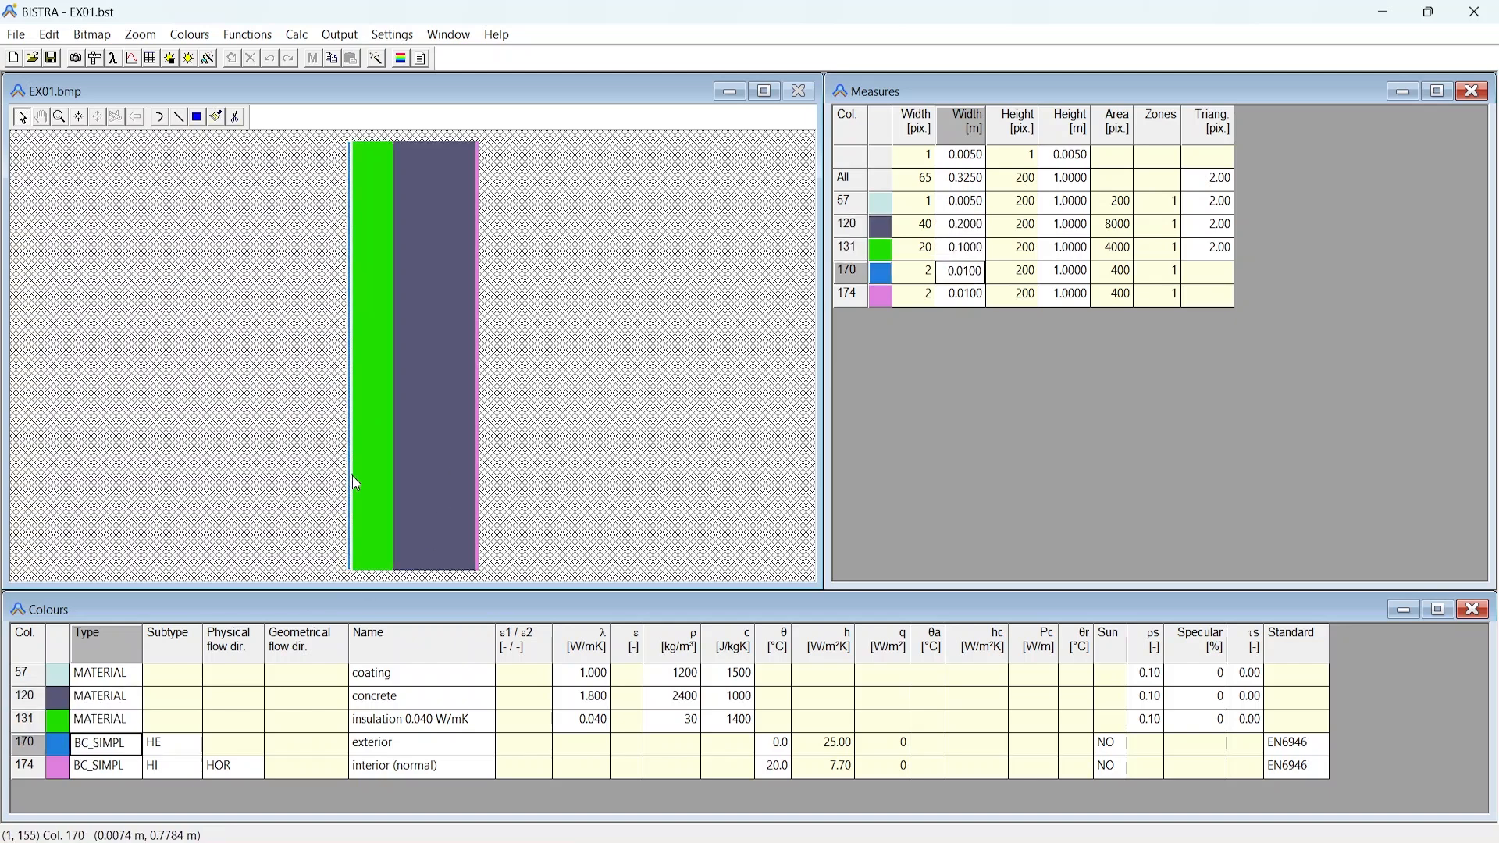
click(477, 465)
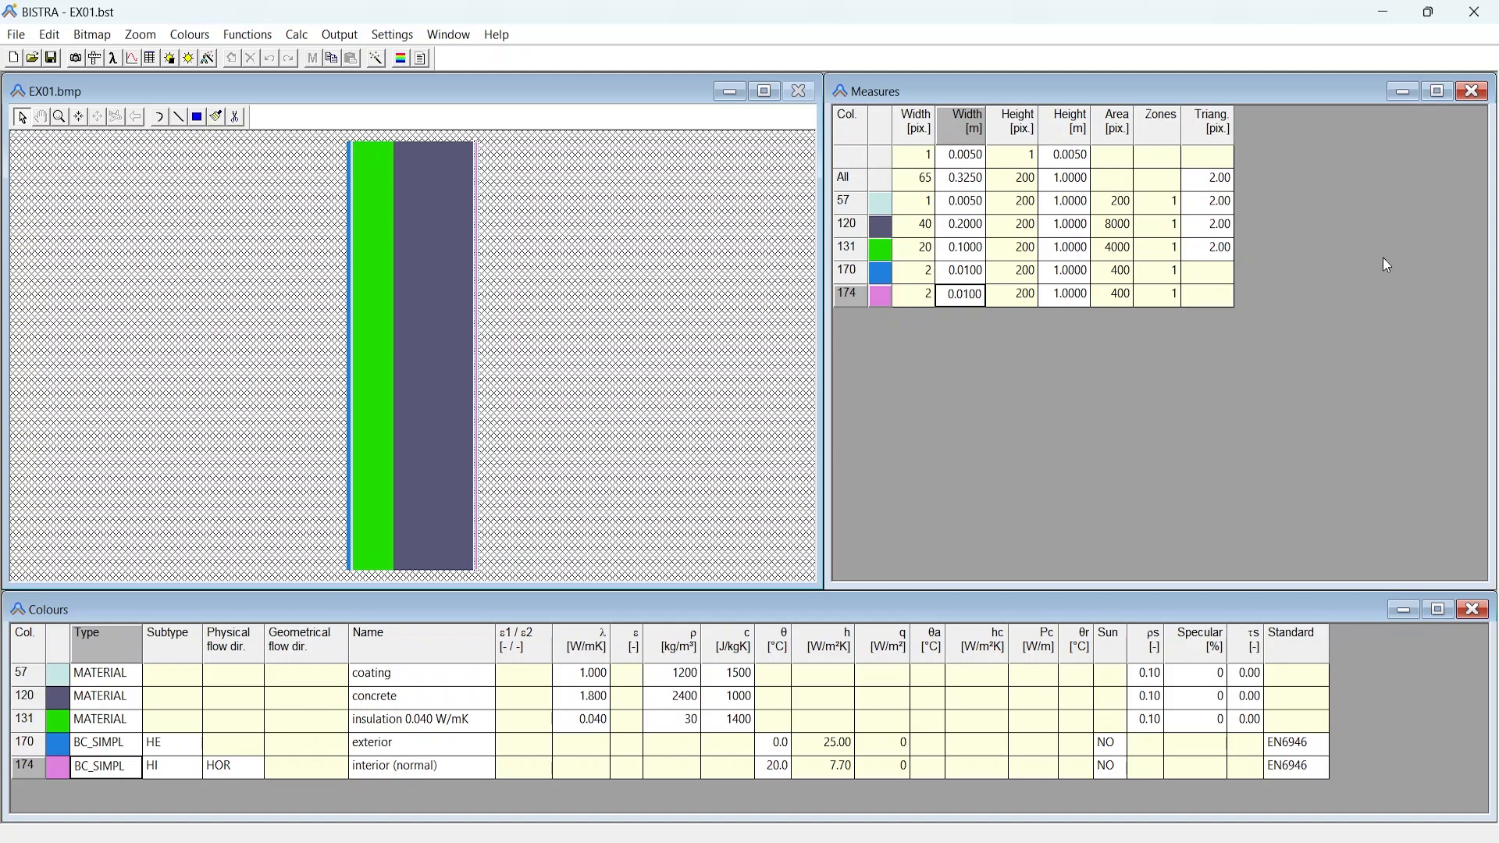
click(349, 468)
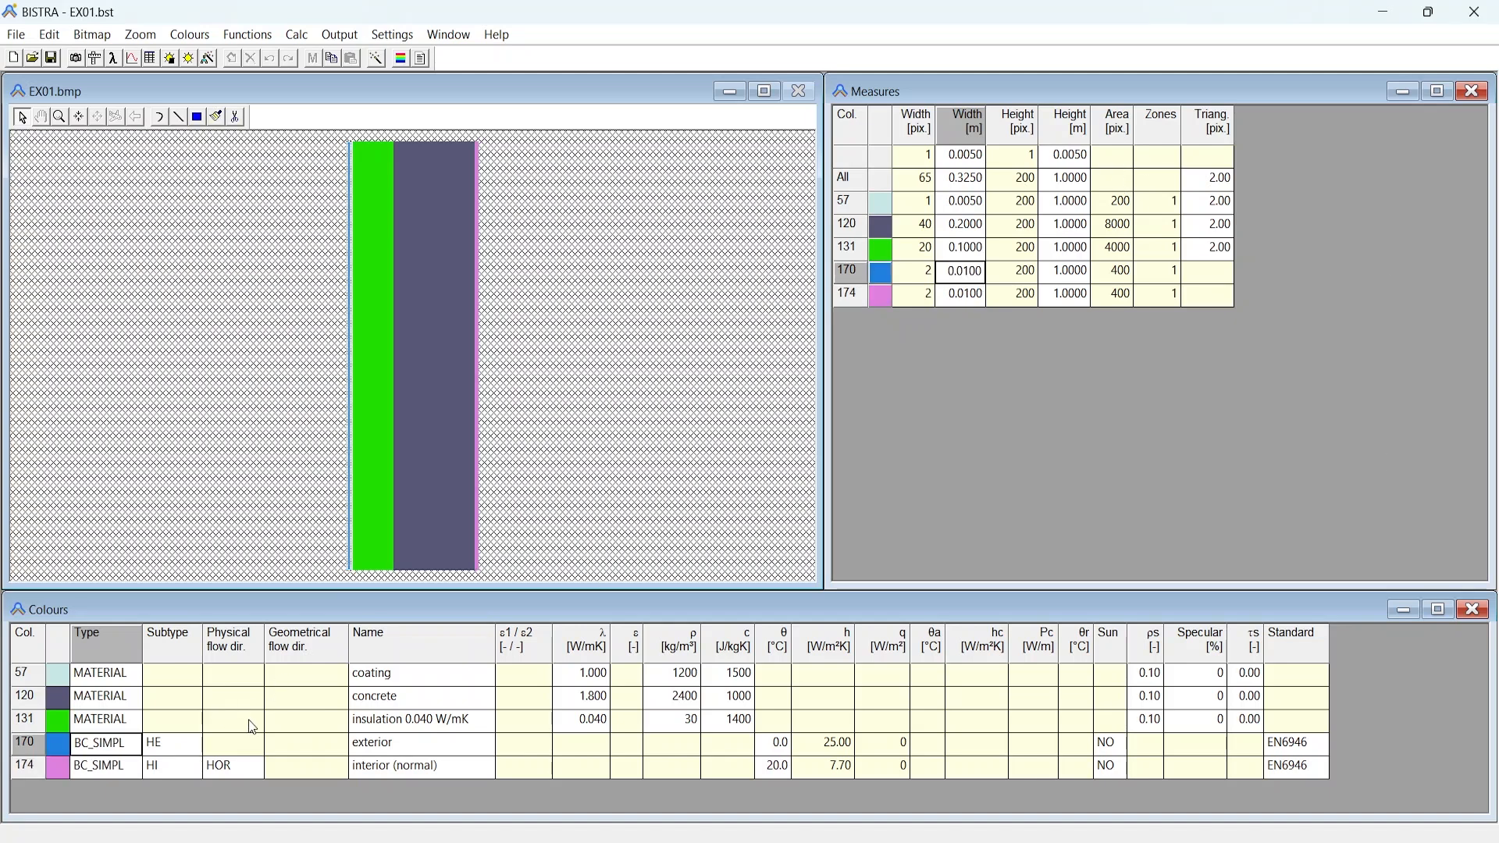
click(365, 473)
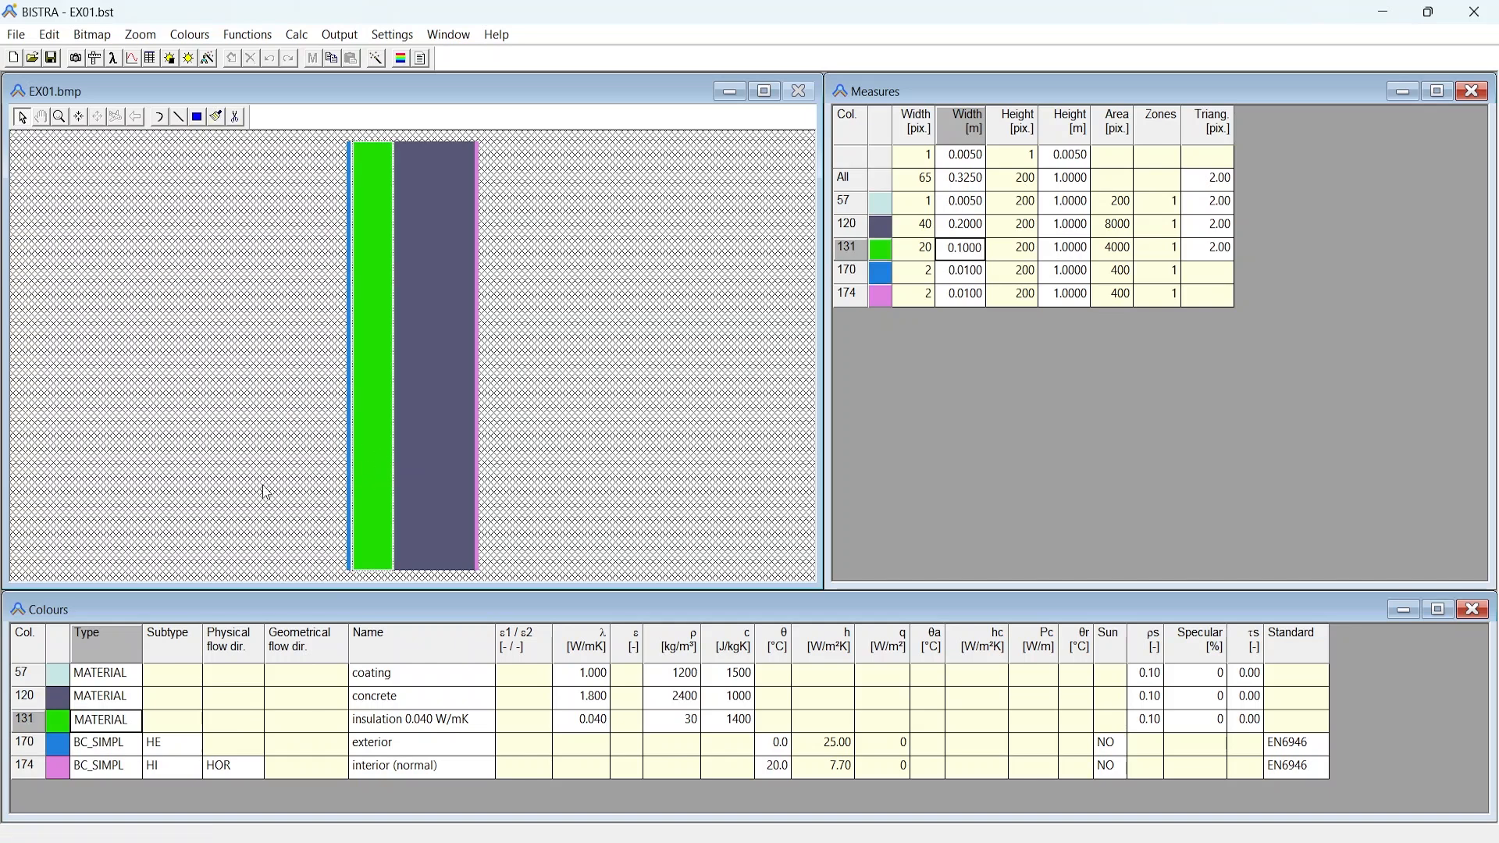
Check the exterior and interior boundary temperatures, and look up the insulation and concrete layers in the bitmap
click(778, 747)
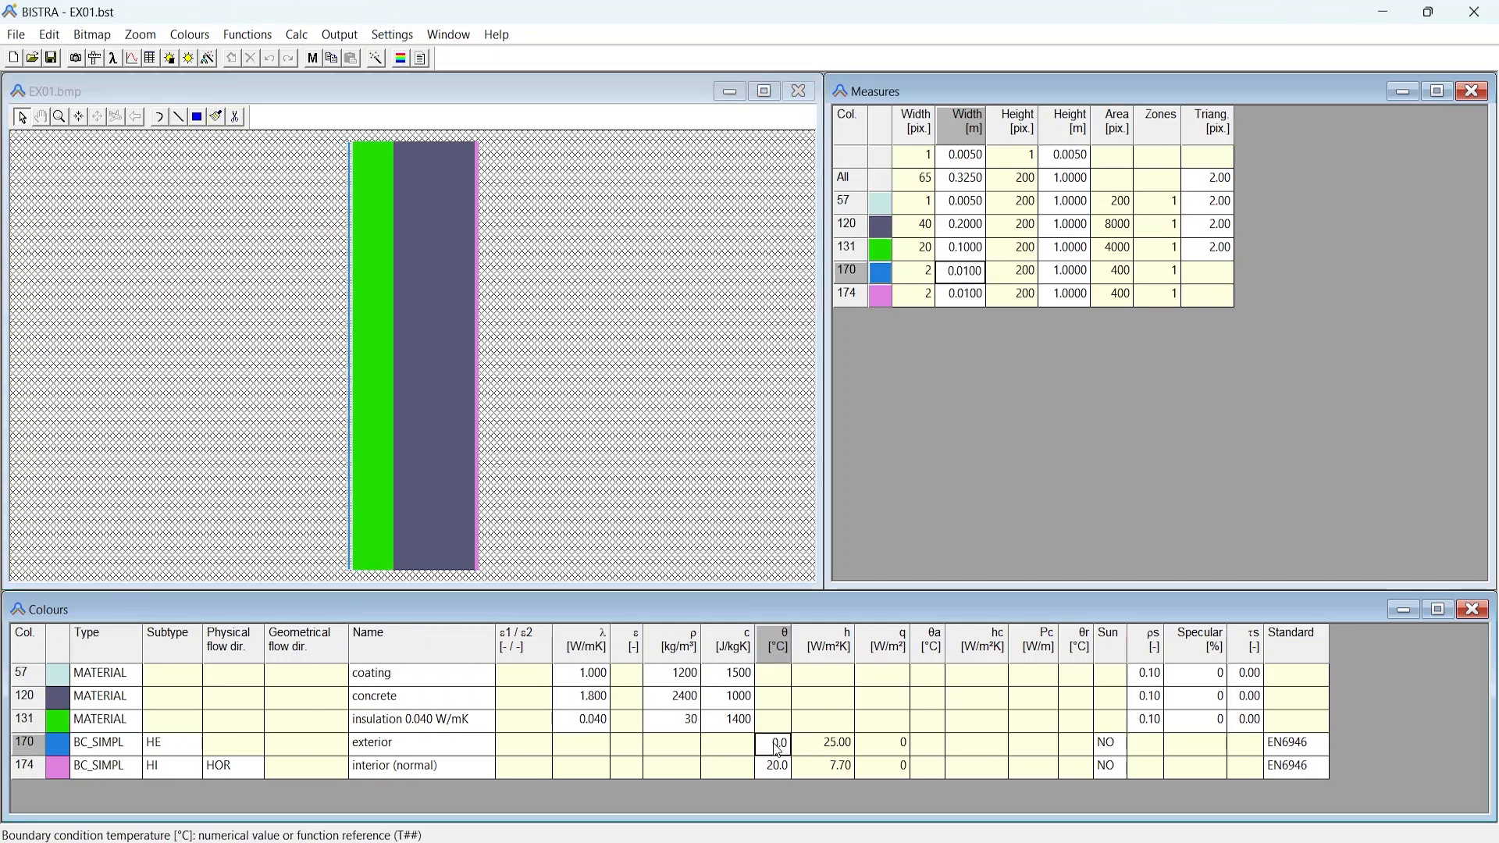
click(780, 769)
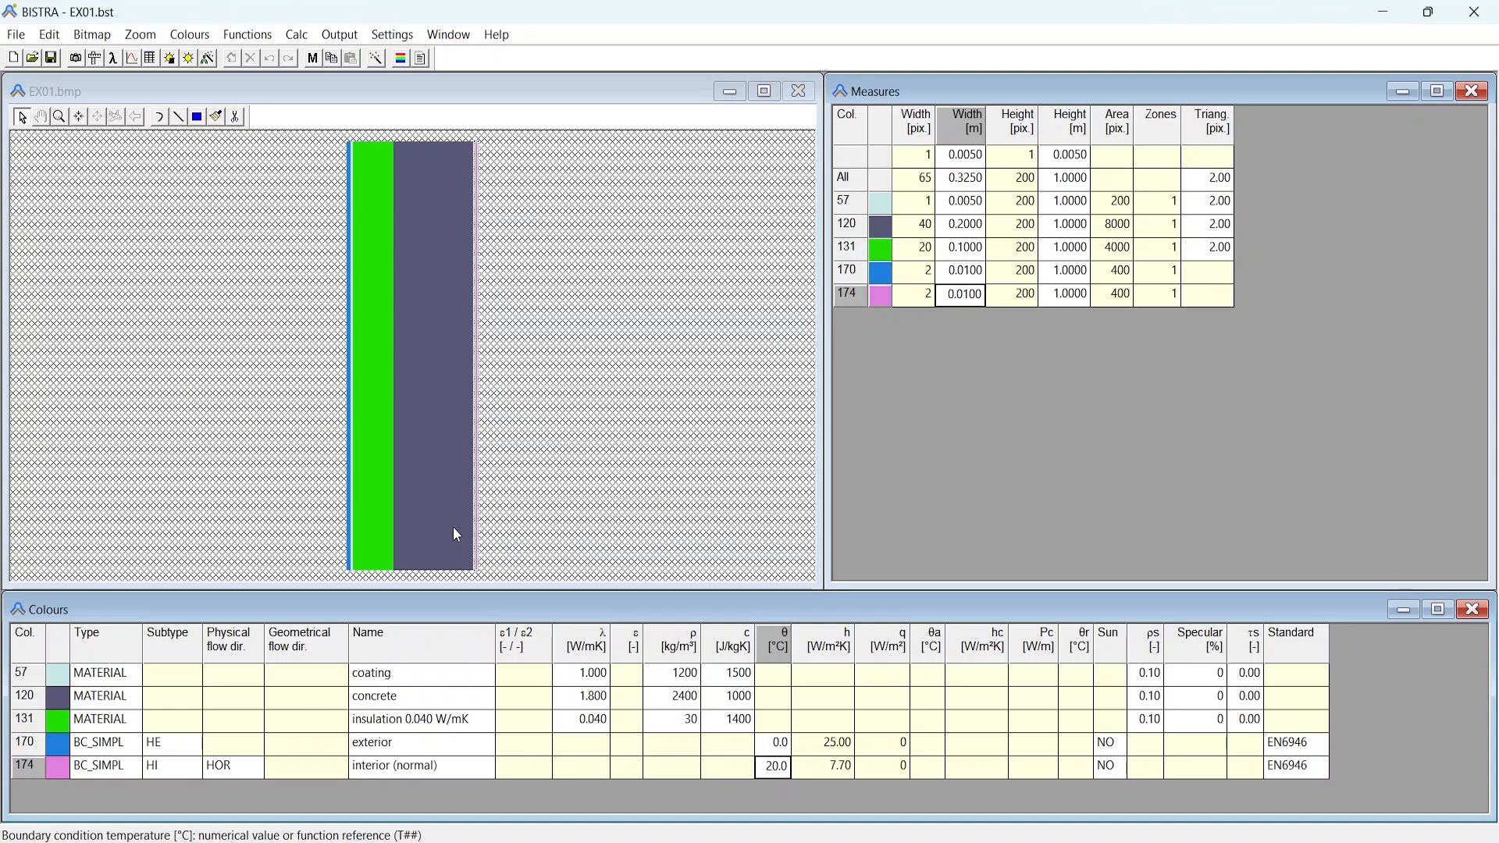
click(388, 533)
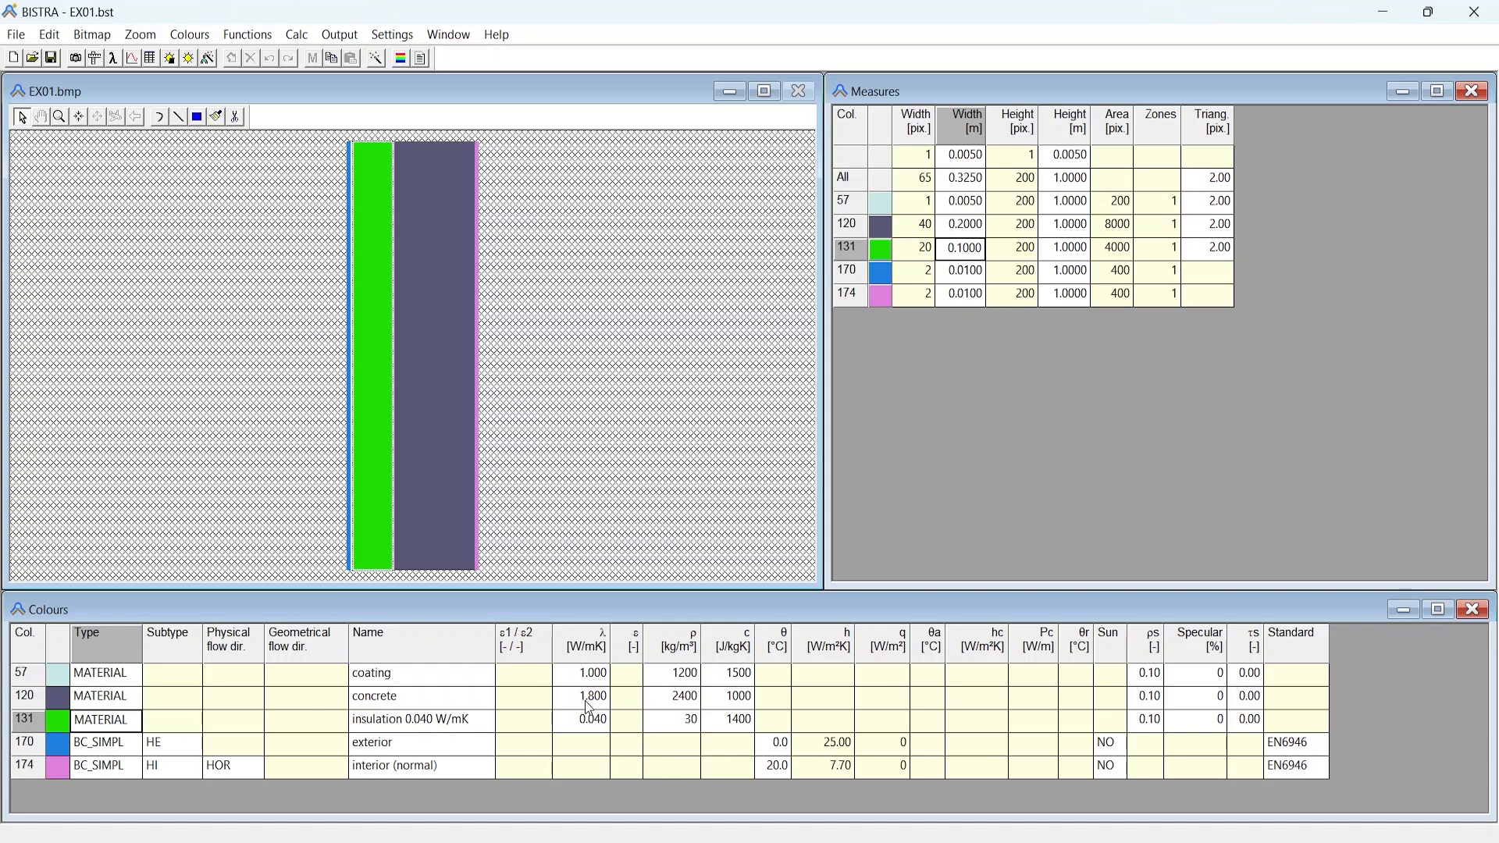
click(453, 537)
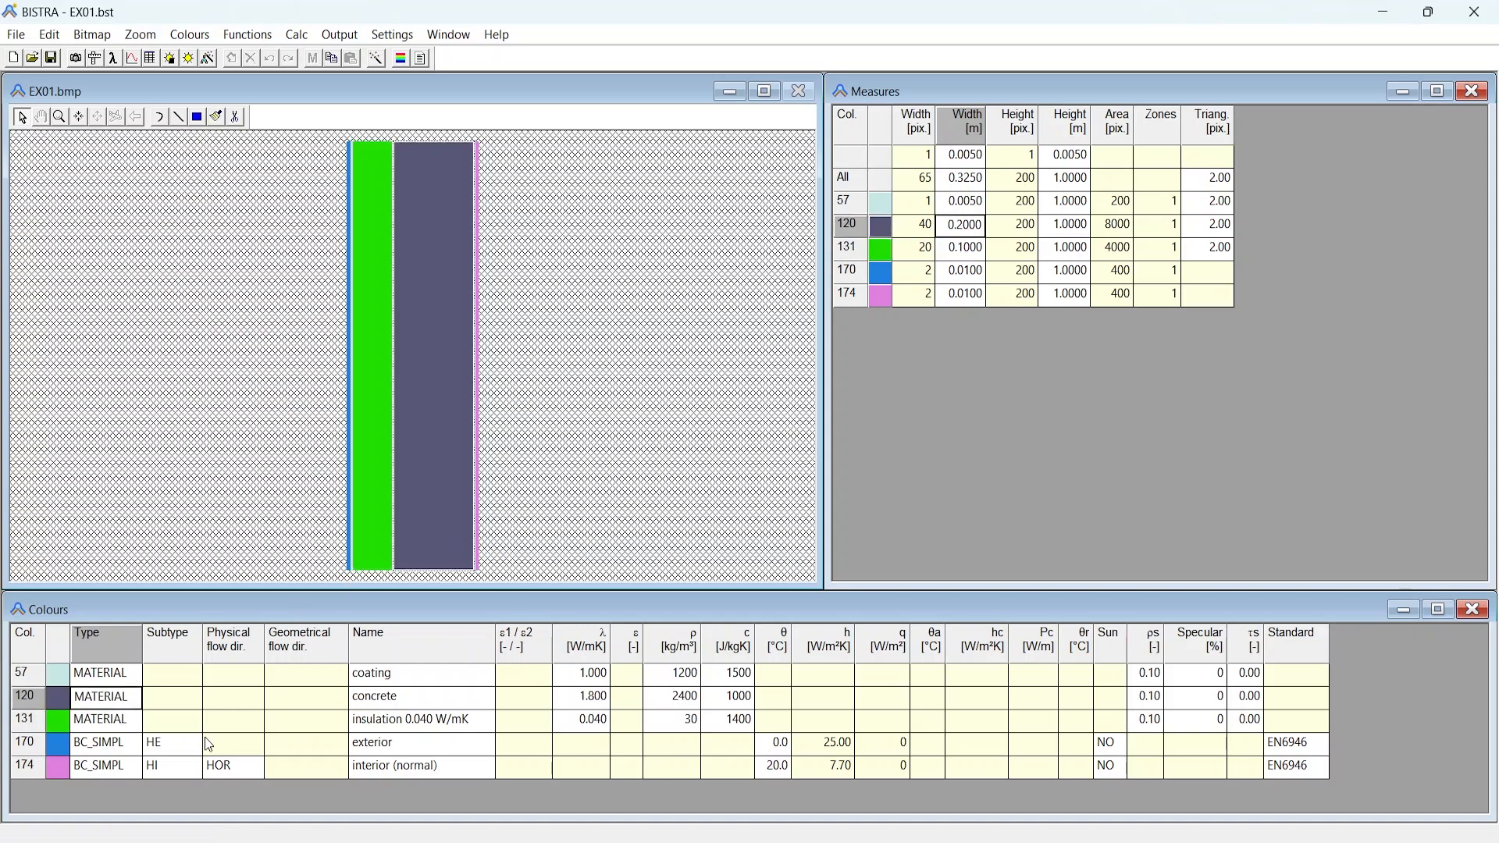
Check the colour types assigned to the exterior boundary condition and the insulation material
click(117, 758)
click(116, 751)
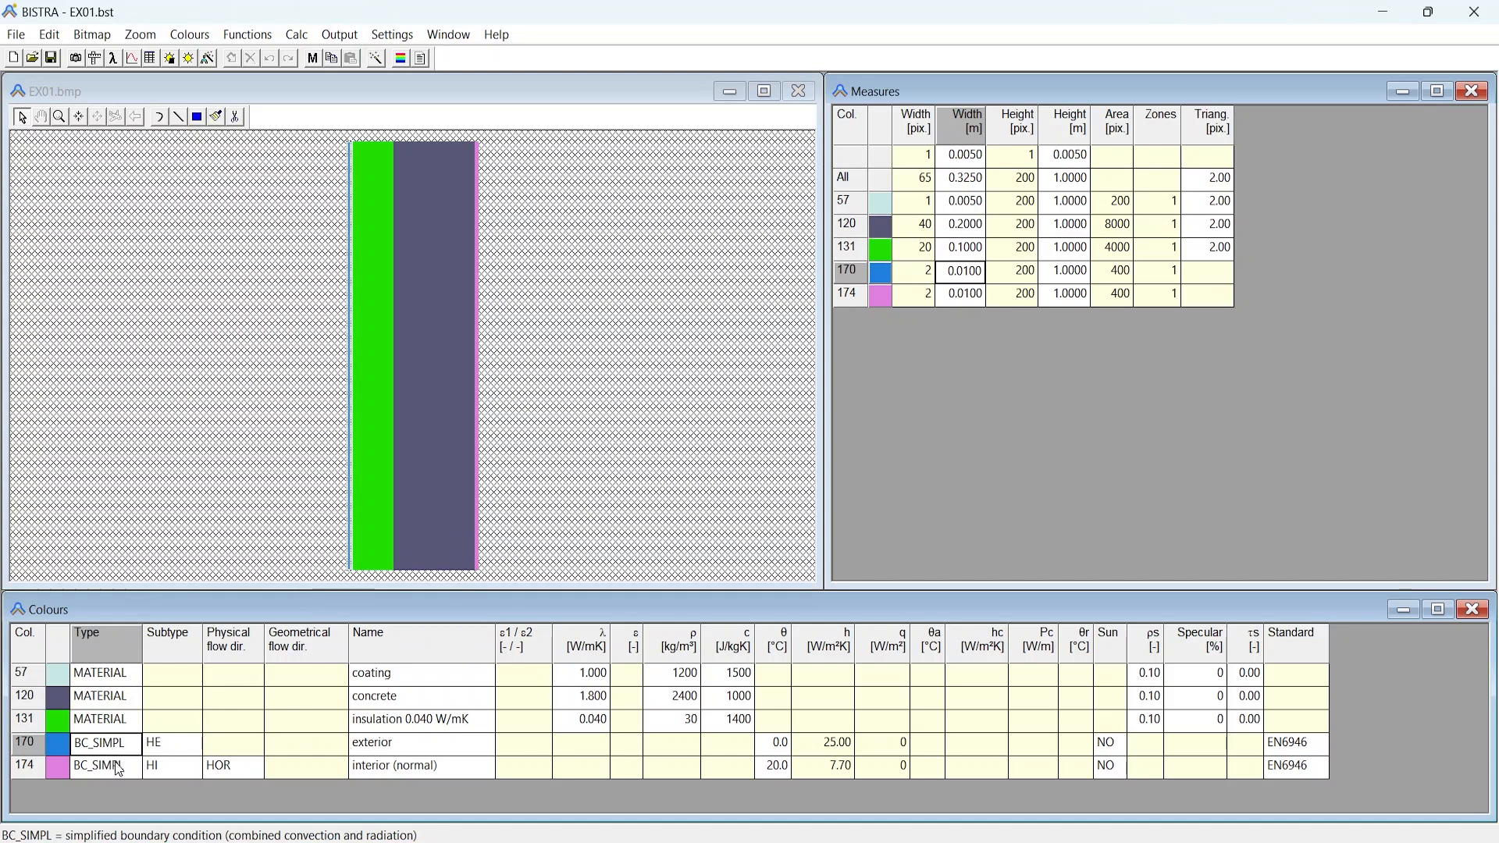
click(119, 722)
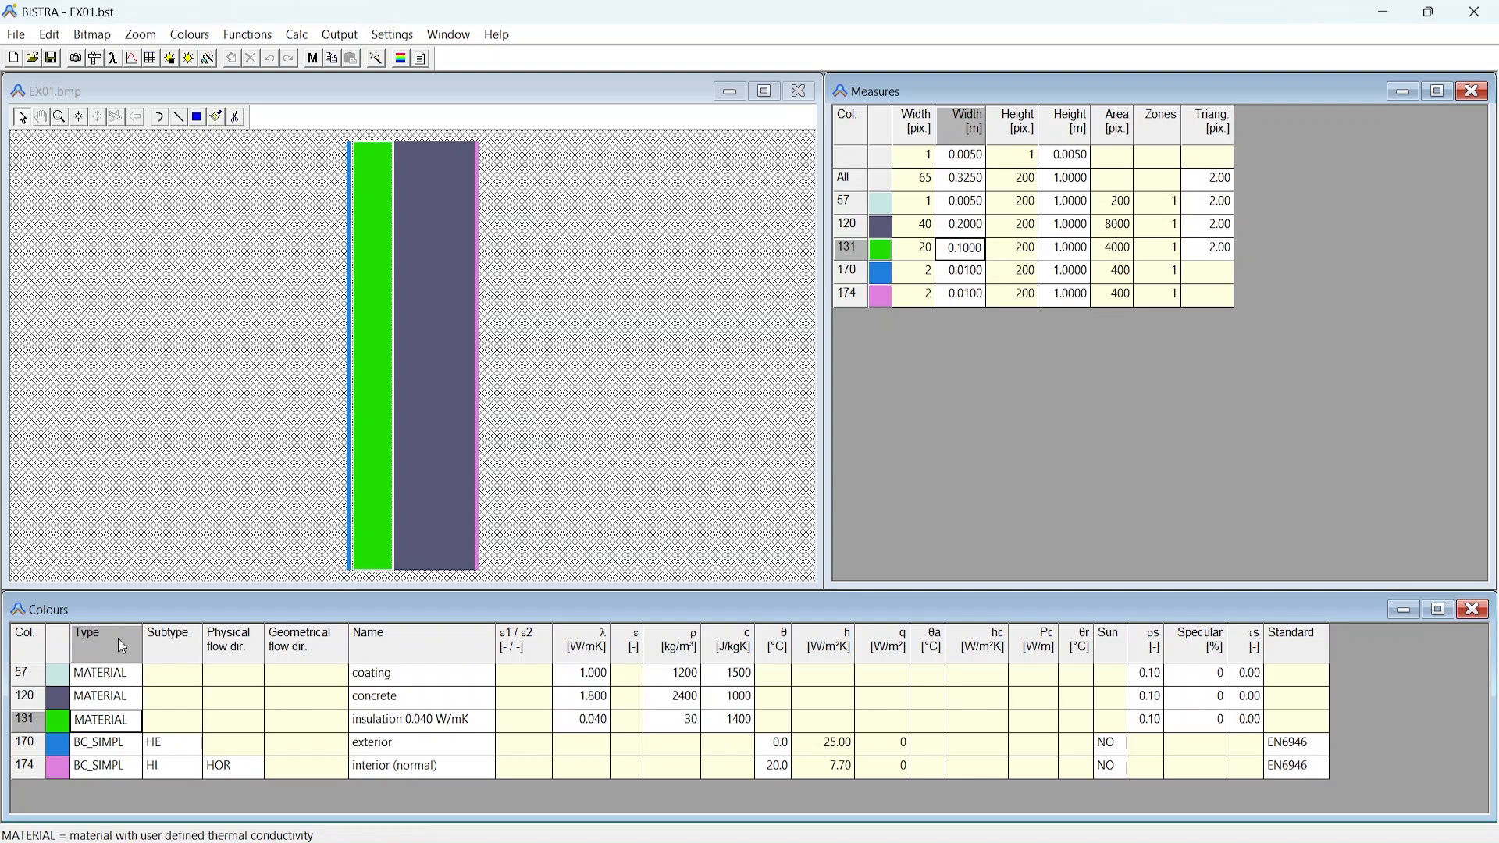
click(100, 649)
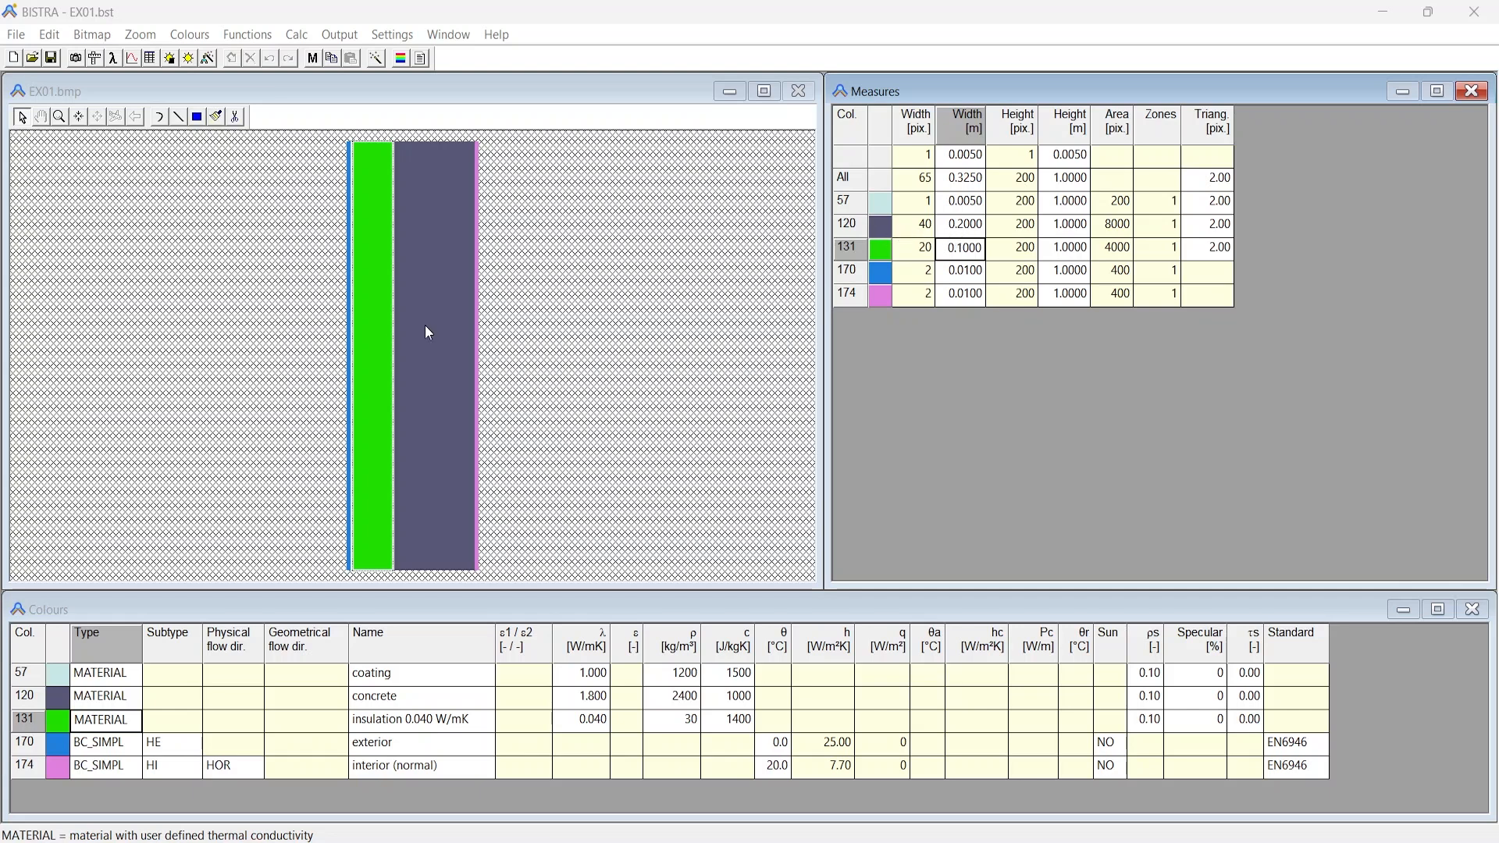
Examine the concrete layer's width and height in pixels and the bitmap pixel size in metres
click(449, 336)
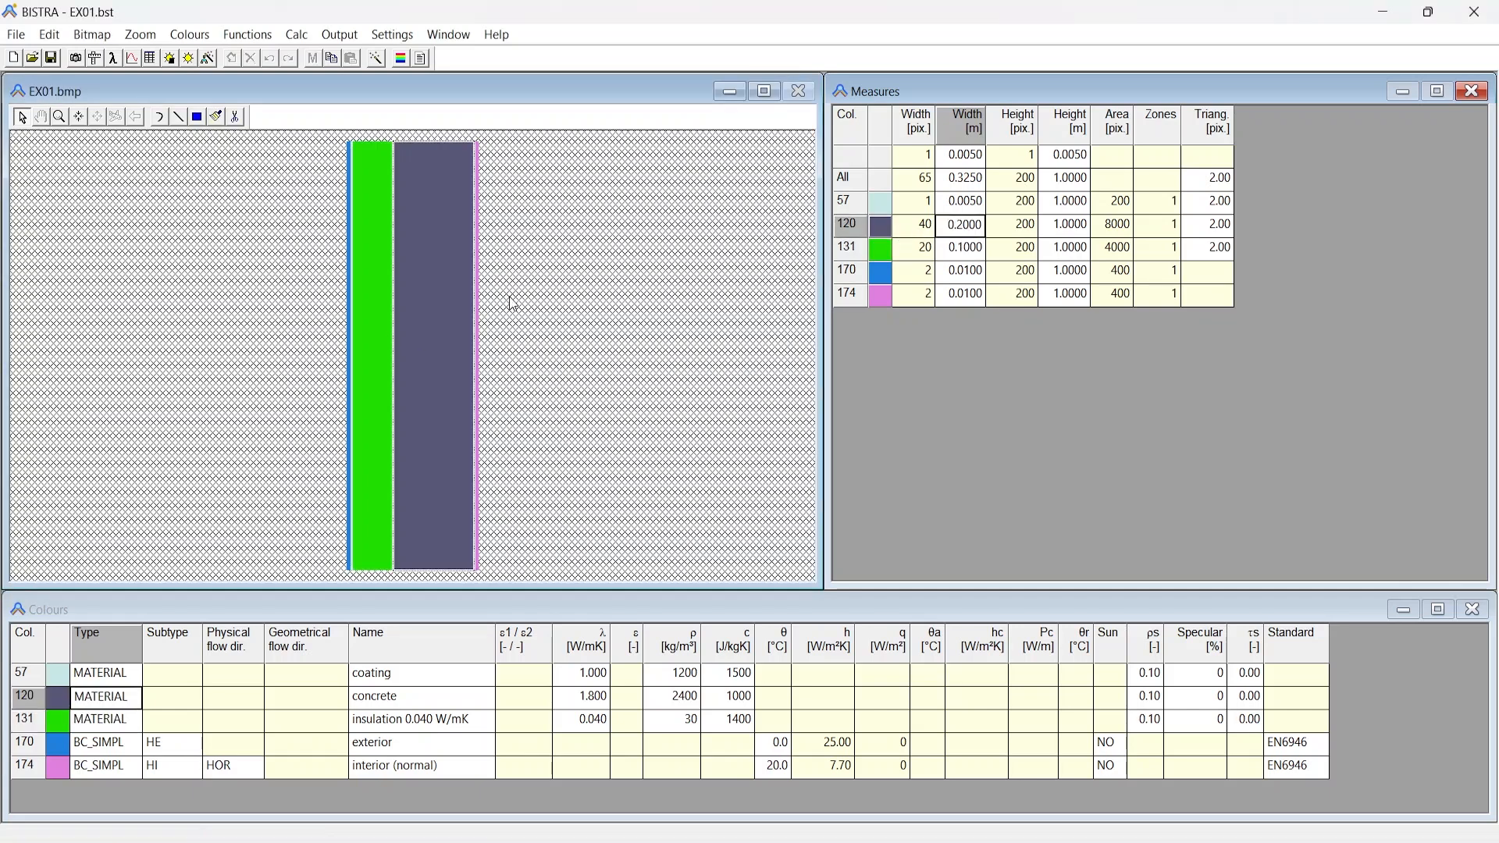
click(851, 223)
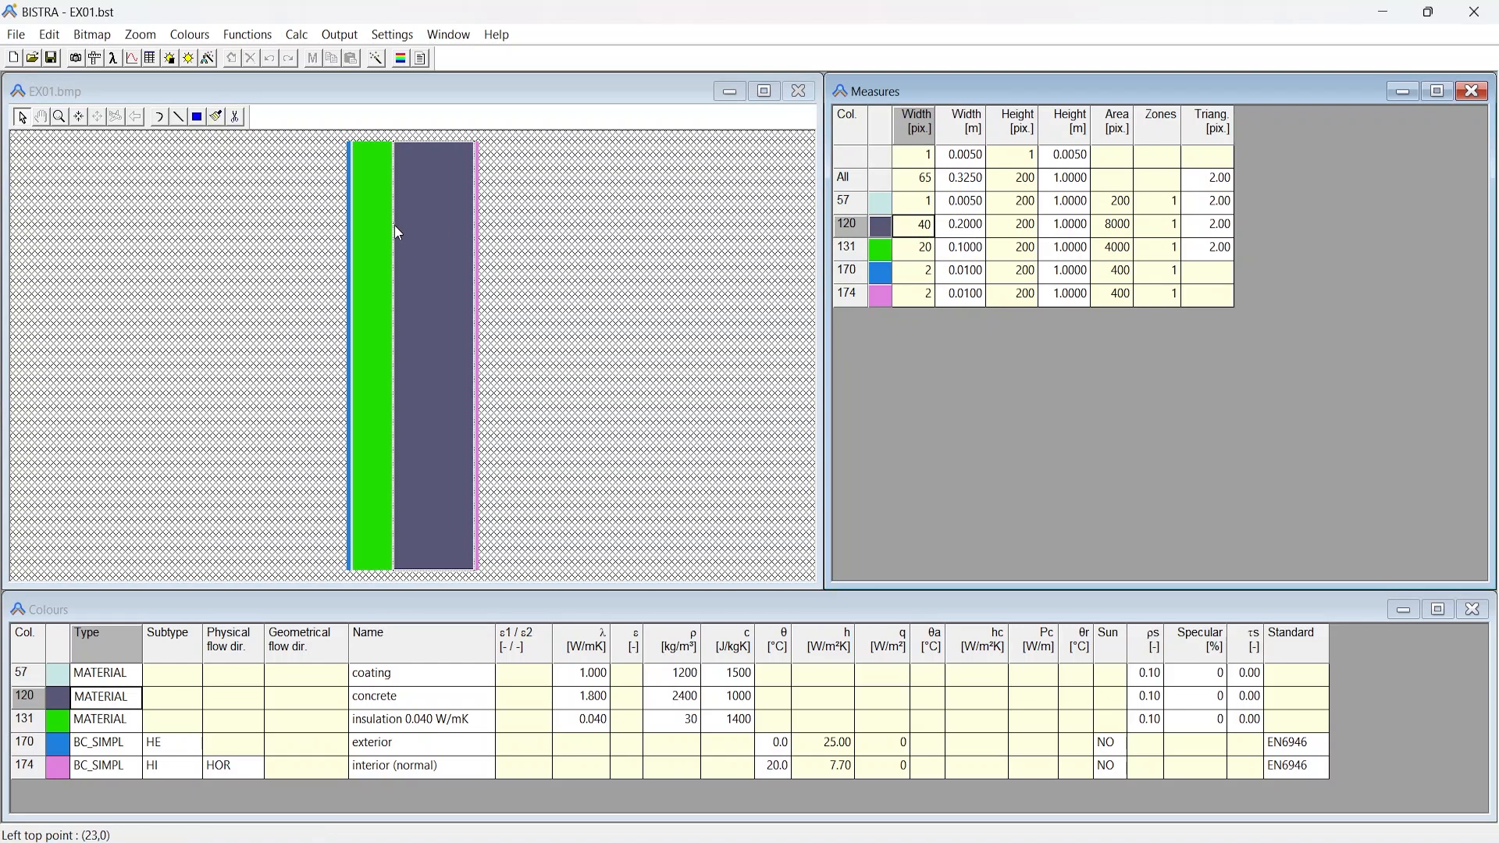
click(1027, 224)
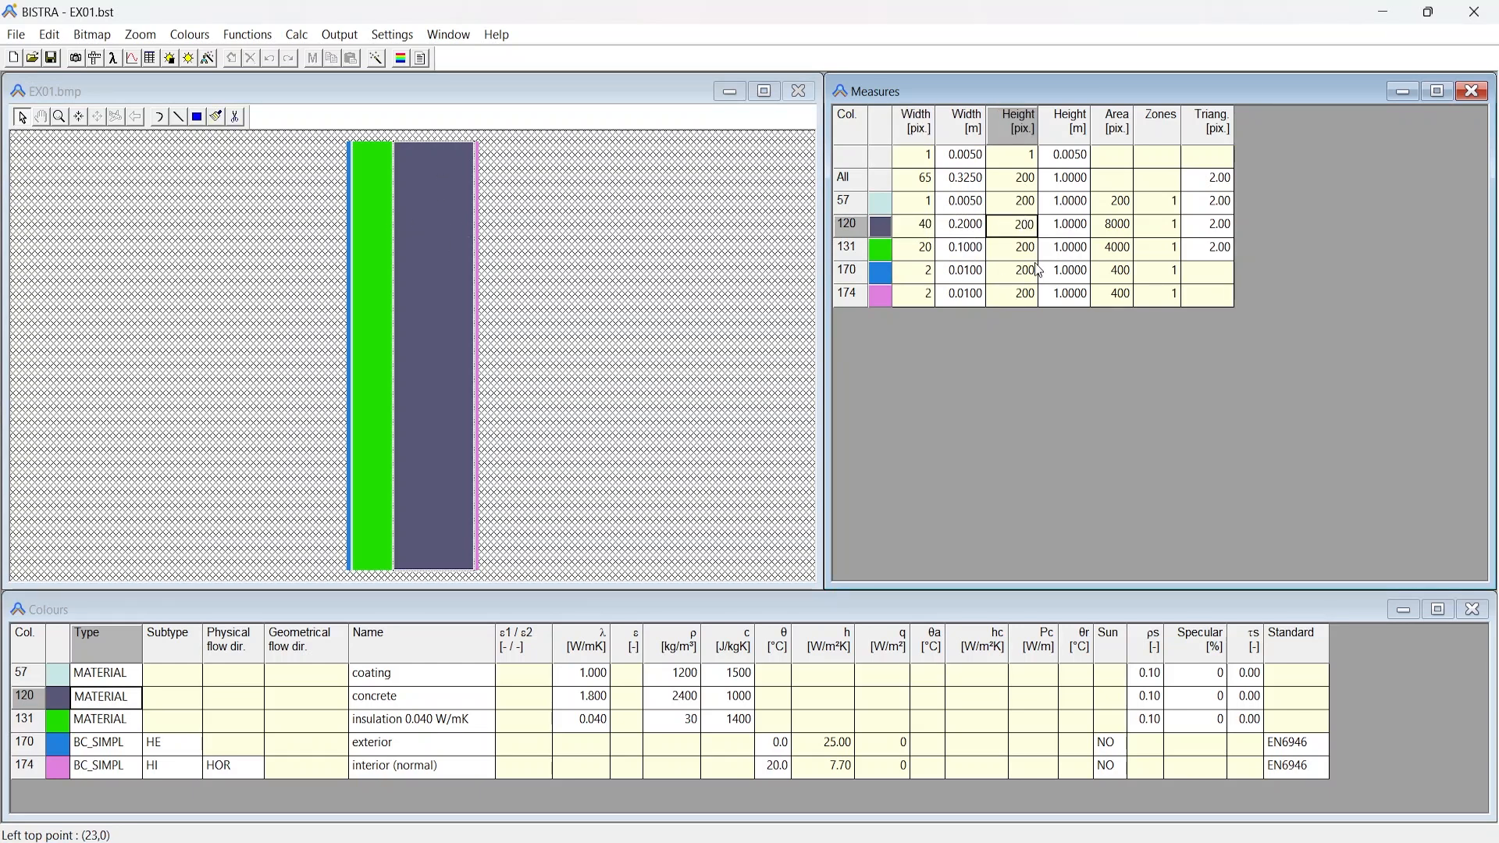
click(961, 159)
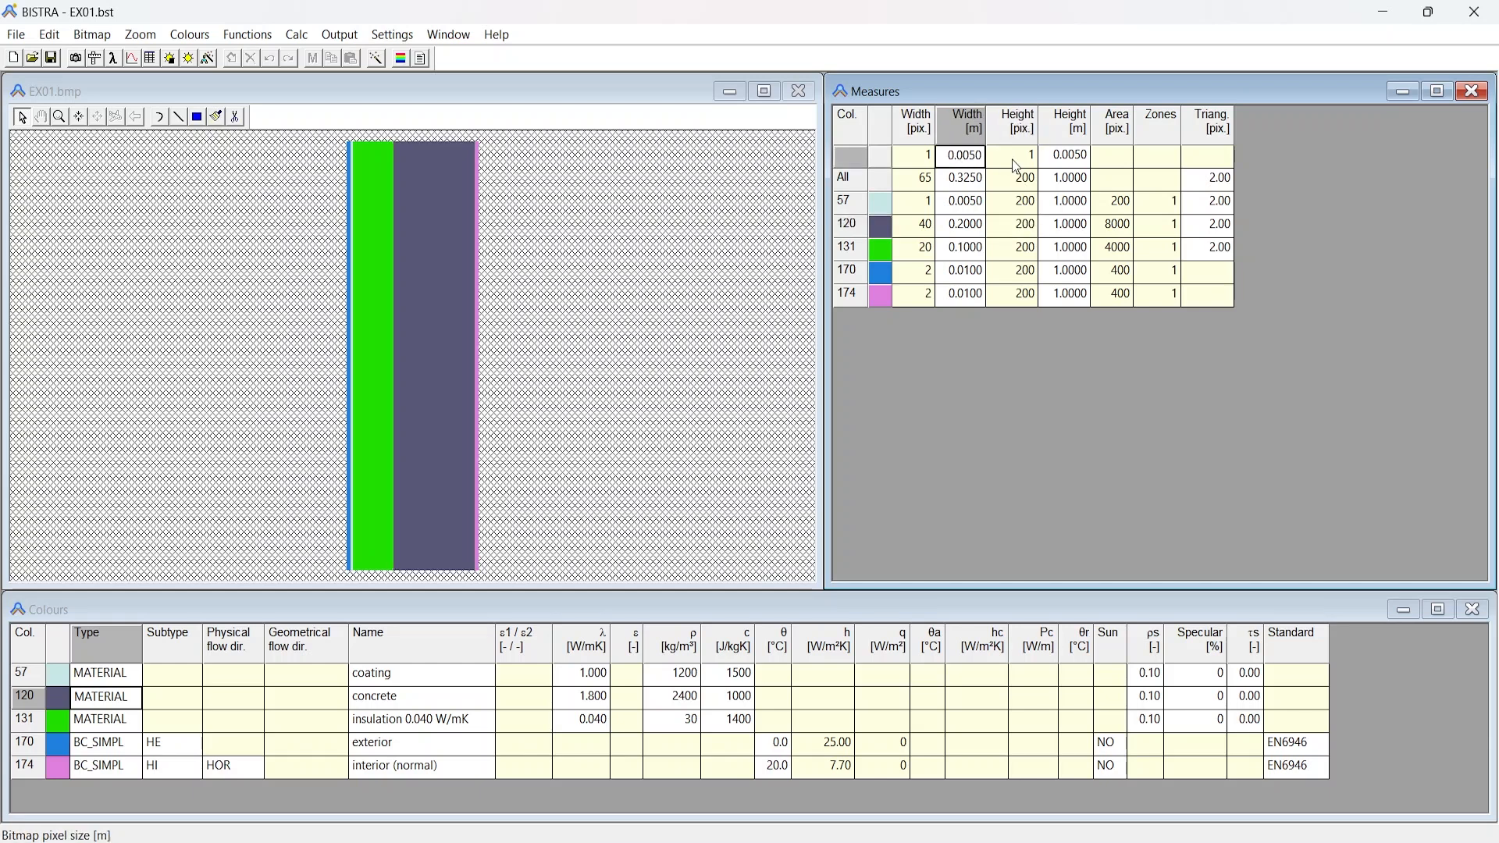
click(1071, 159)
click(971, 163)
click(920, 227)
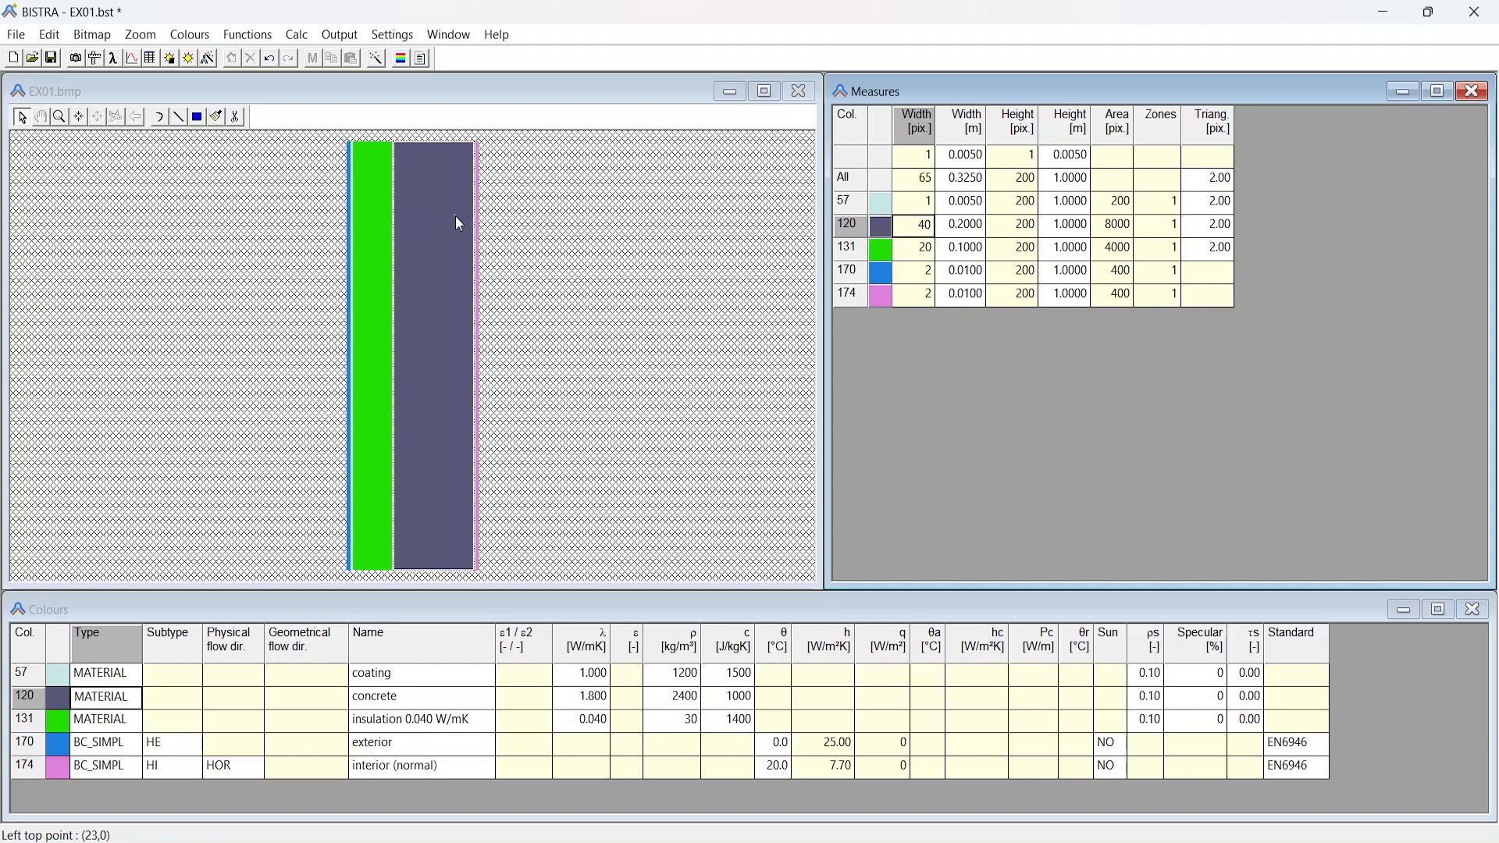
Set the bitmap pixel width to 0.01 m and check the concrete layer's width in metres
click(967, 159)
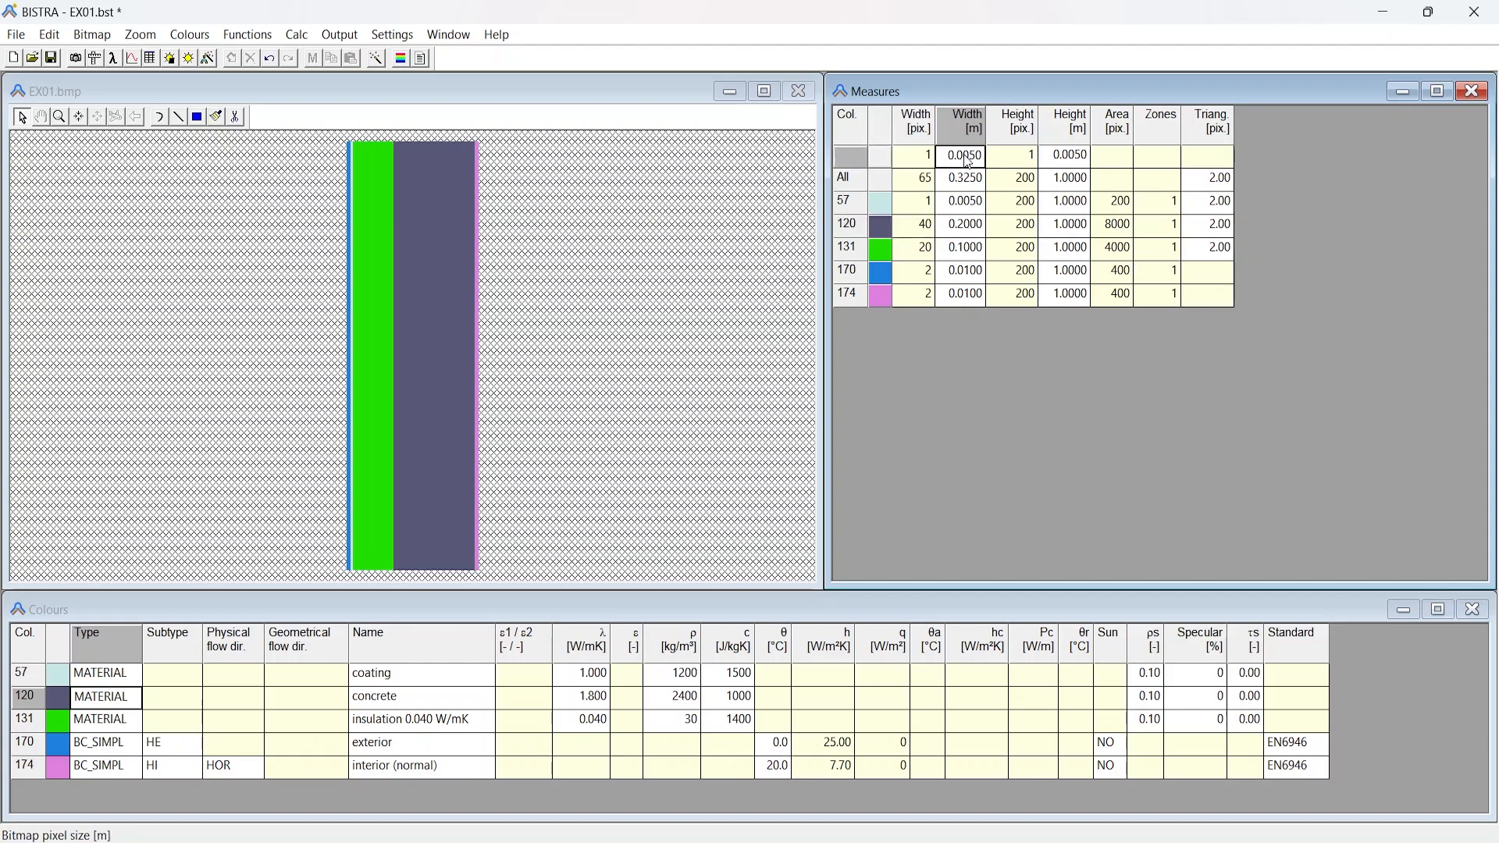
text(0.01)
key(Return)
click(969, 231)
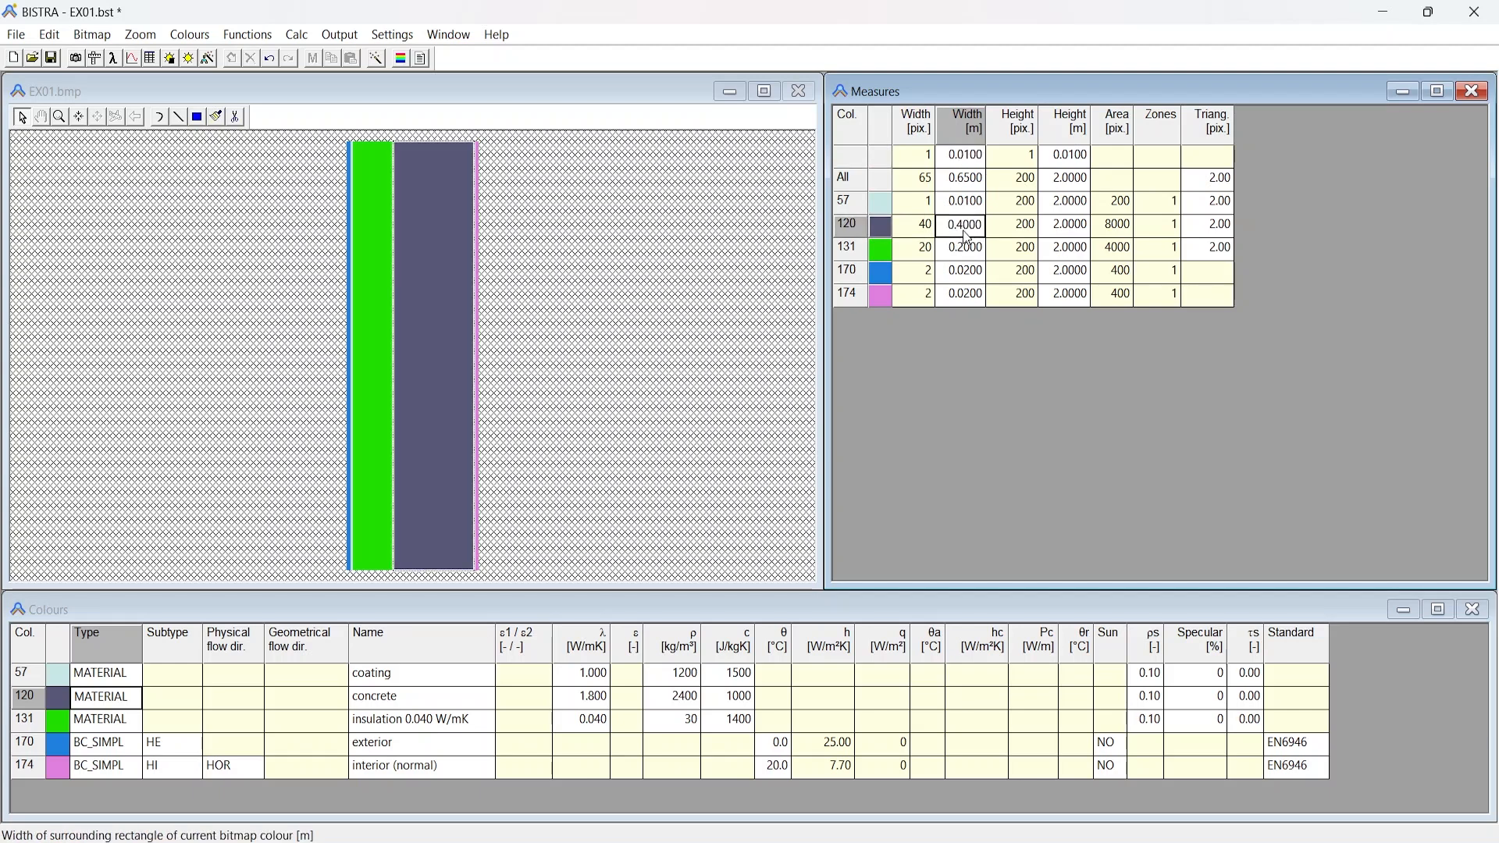
Set the bitmap pixel width to 0.005 m
click(978, 164)
text(0.0)
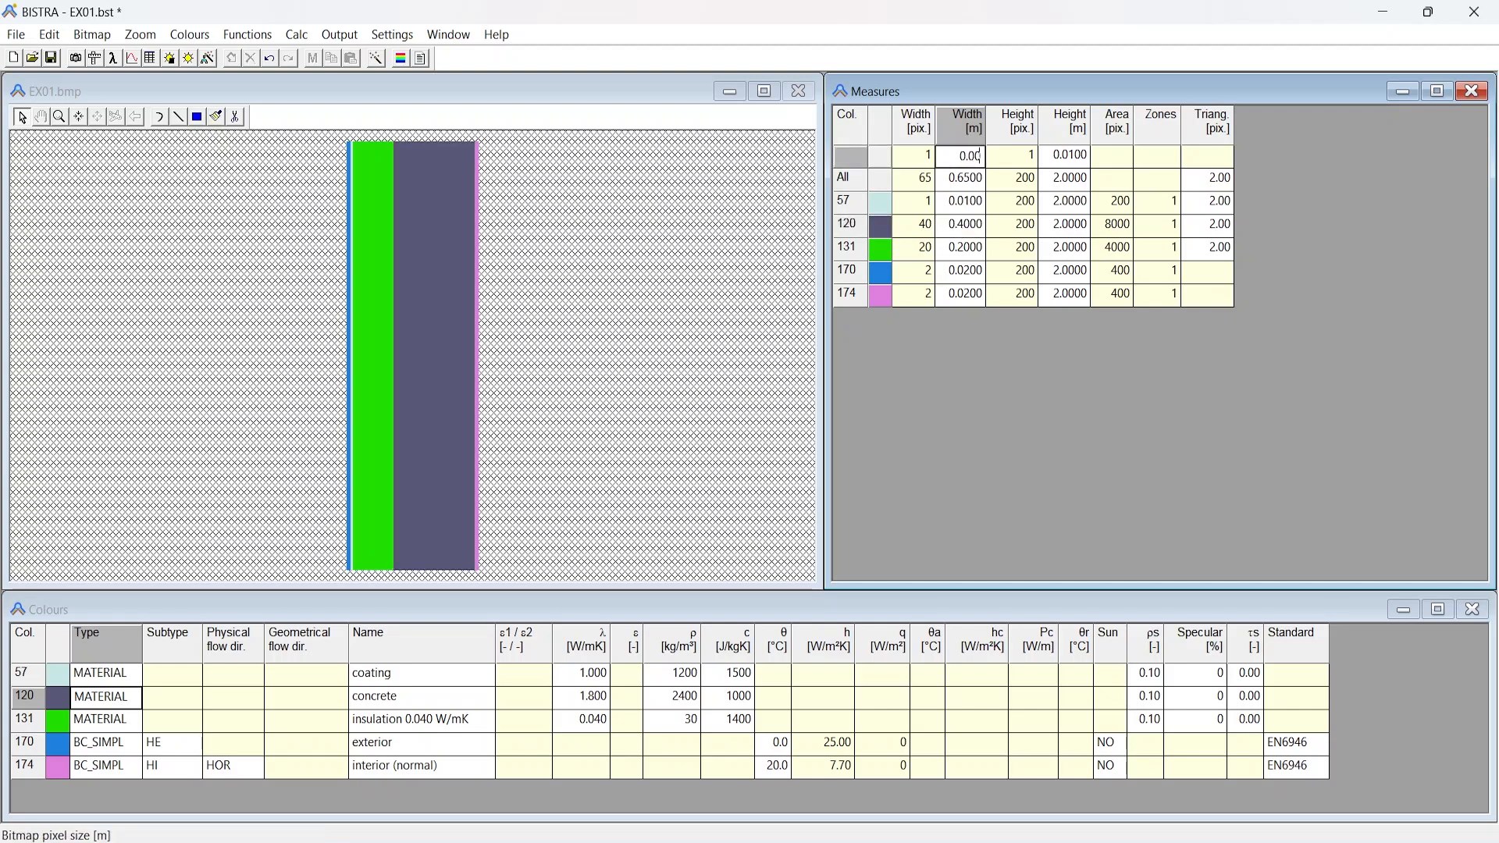
text(05)
key(Return)
Set the width of the insulation layer (colour 131) to 0.15 m
click(909, 252)
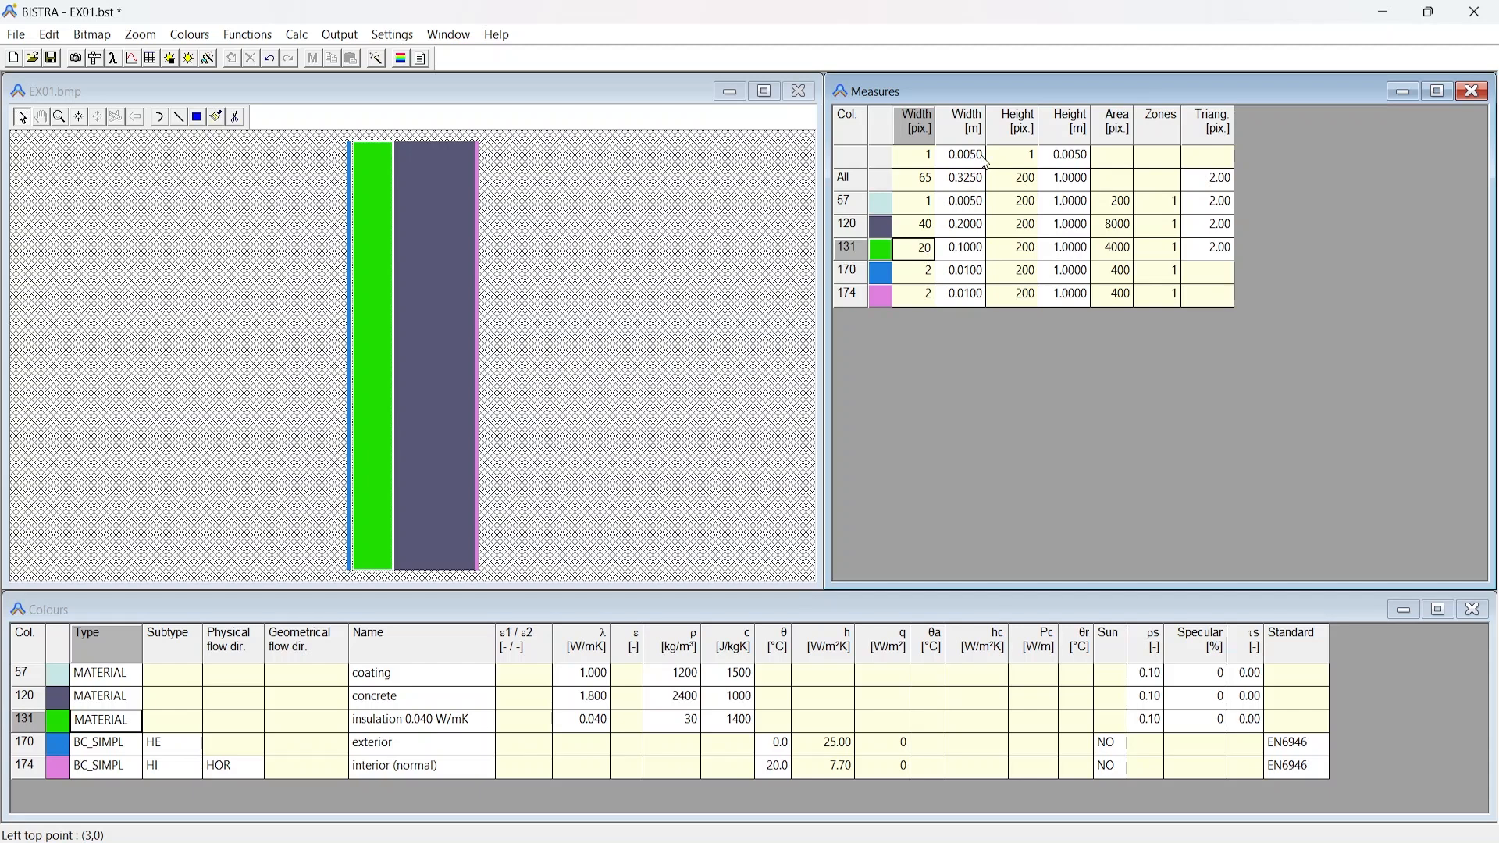
click(966, 260)
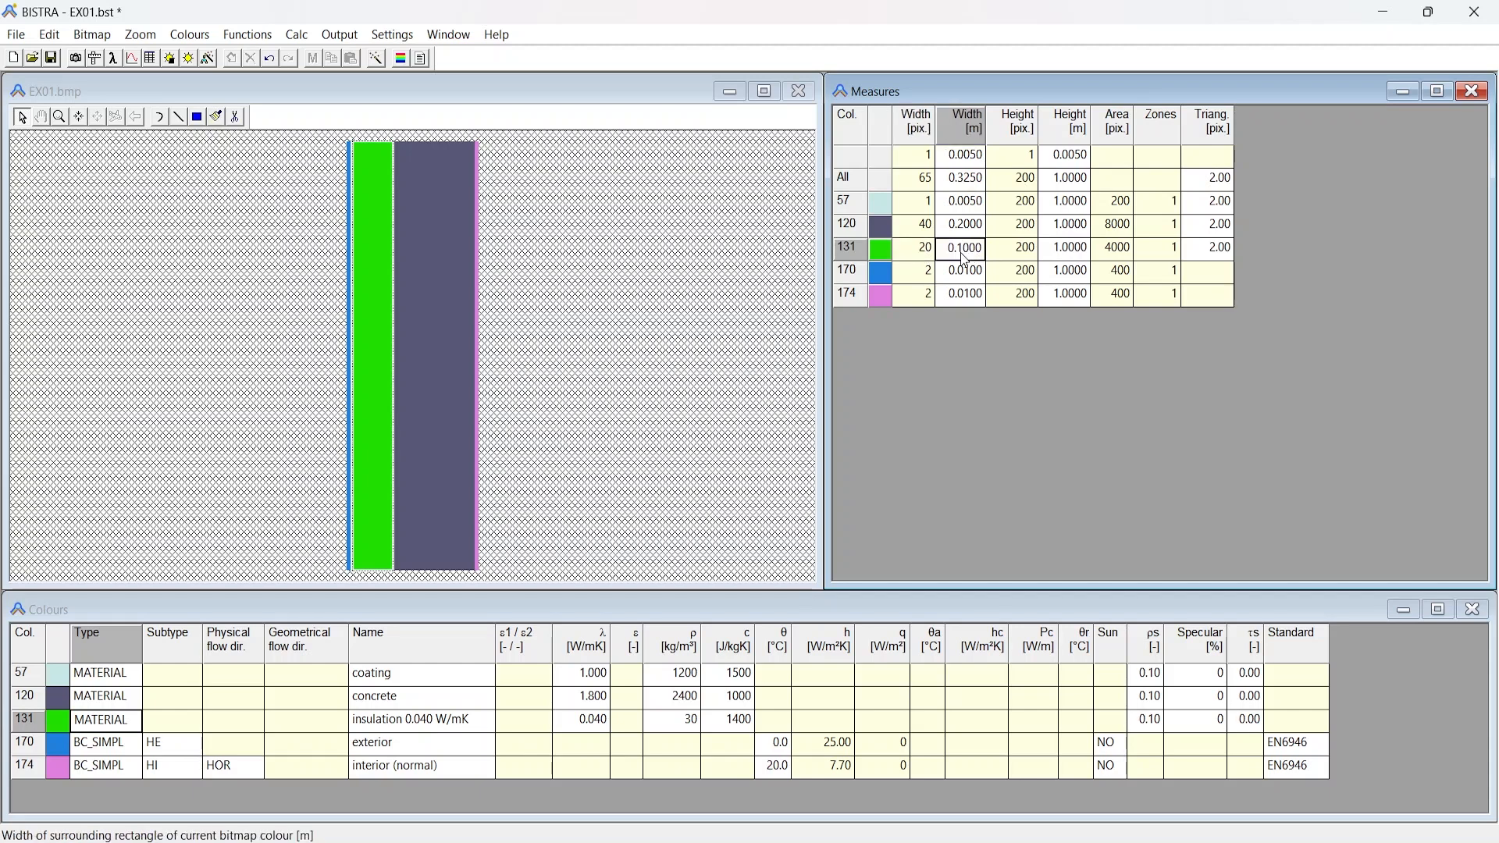
text(0.15)
key(Return)
key(Return)
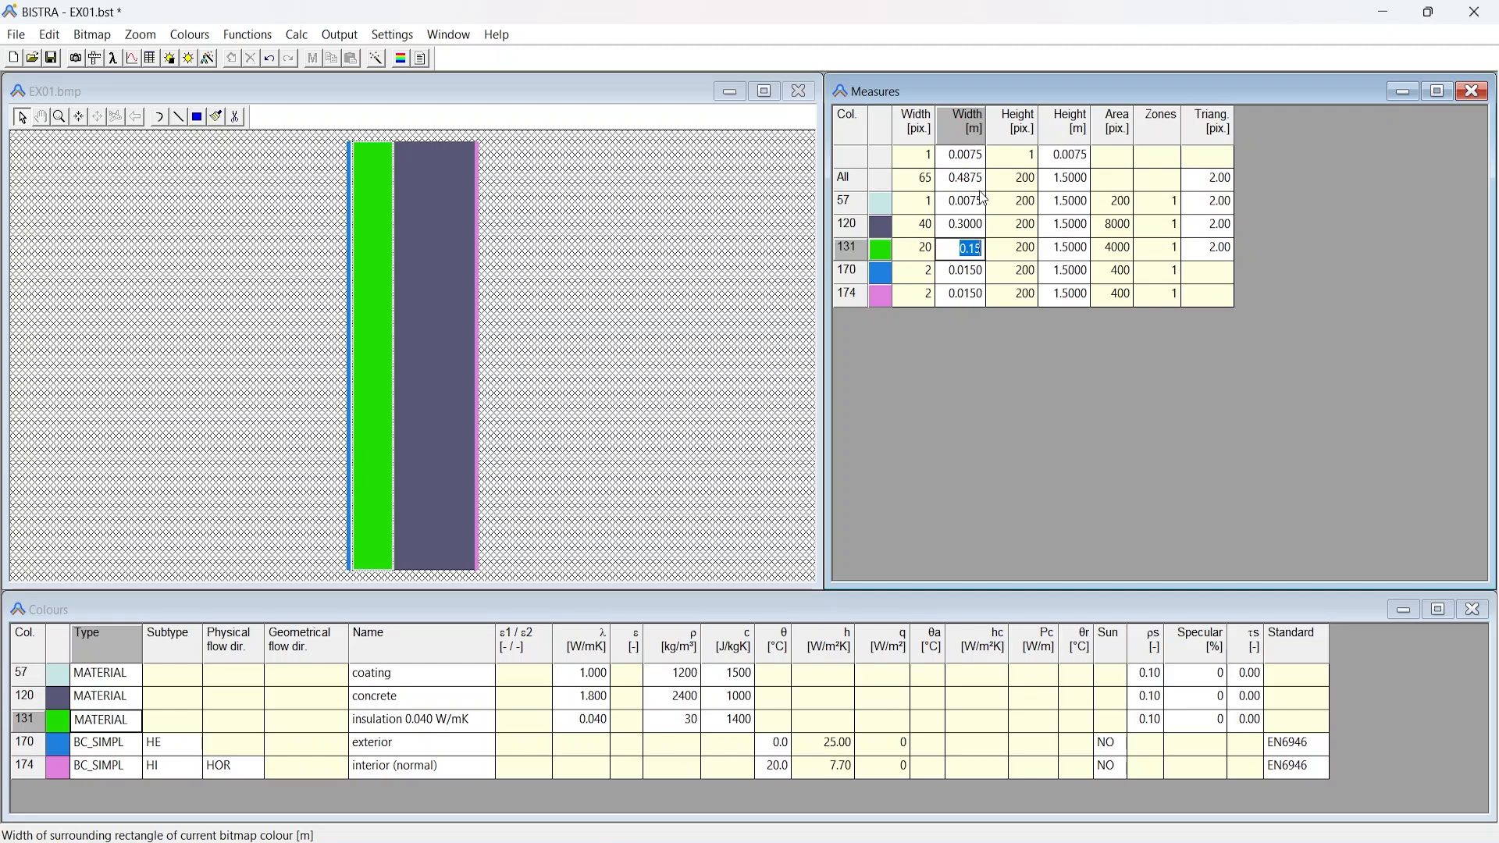
Set the insulation layer's width to 0.1 m
text(0.00)
key(BackSpace)
text(1)
key(Return)
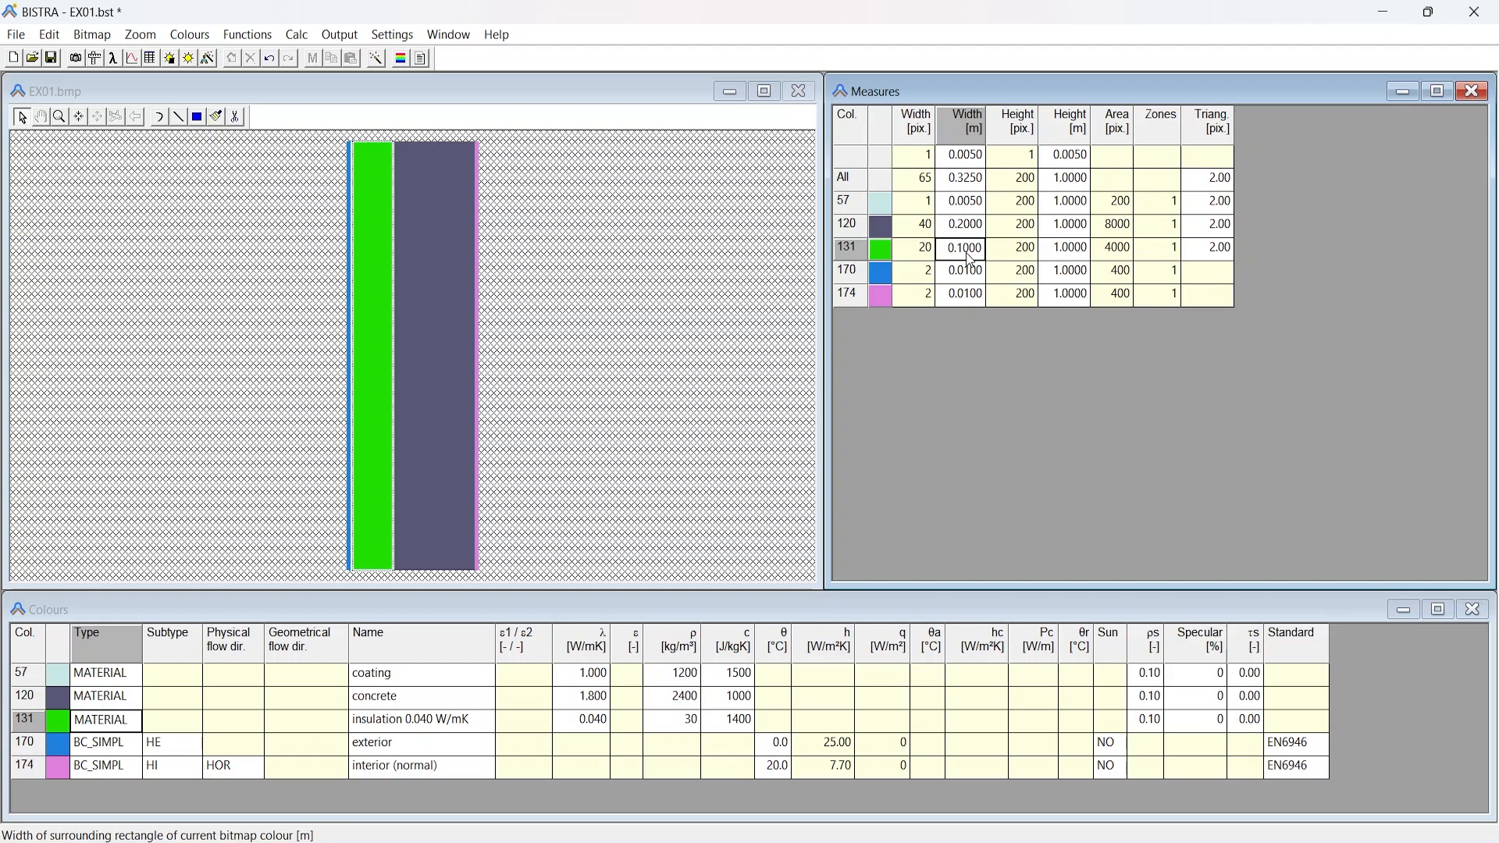
Check the triangulation size in pixels for the coating, concrete and insulation layers
click(1206, 228)
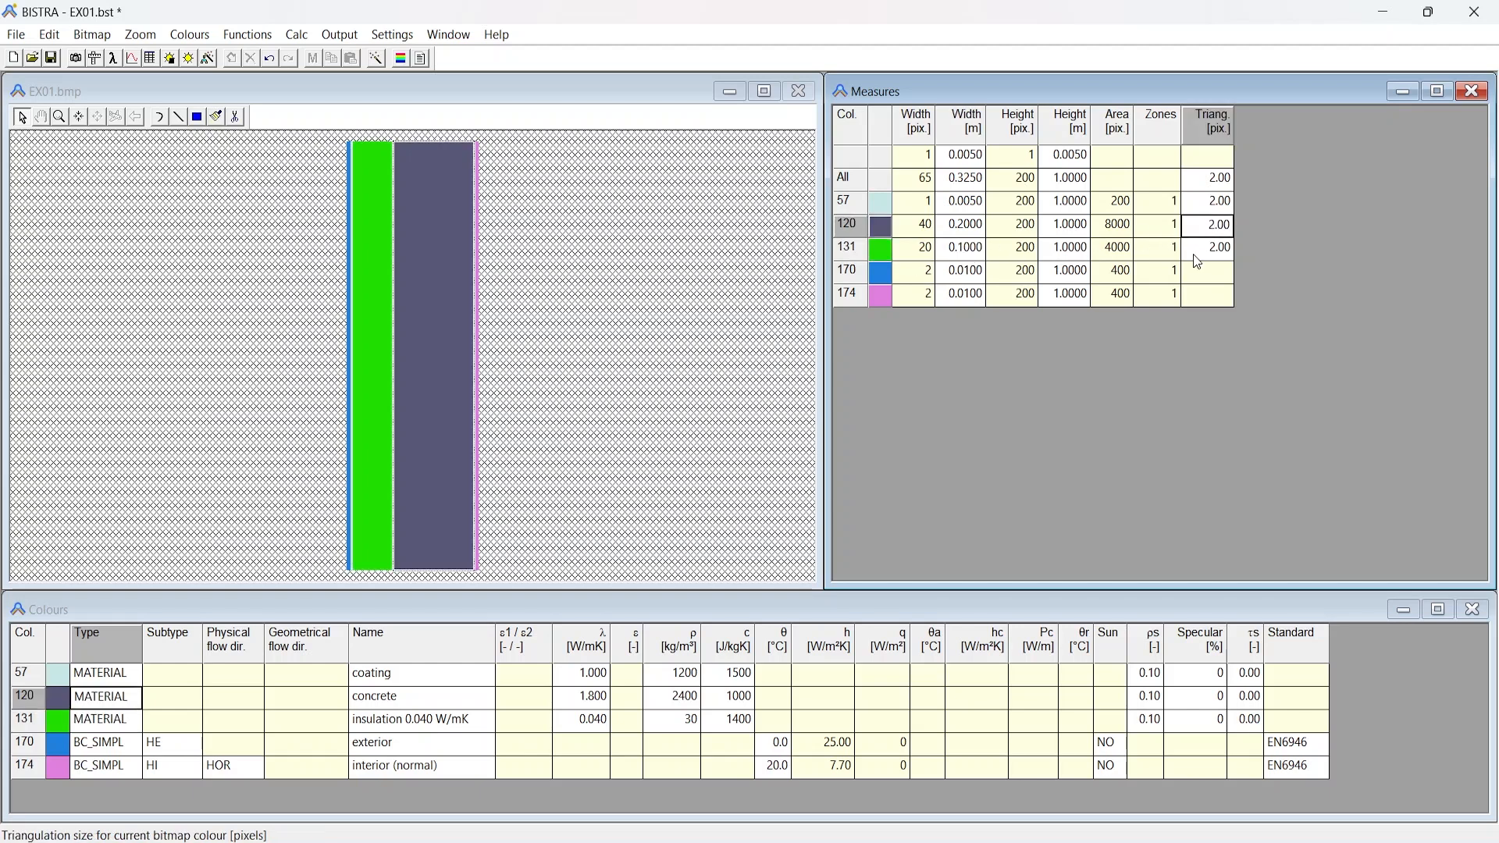
click(1212, 206)
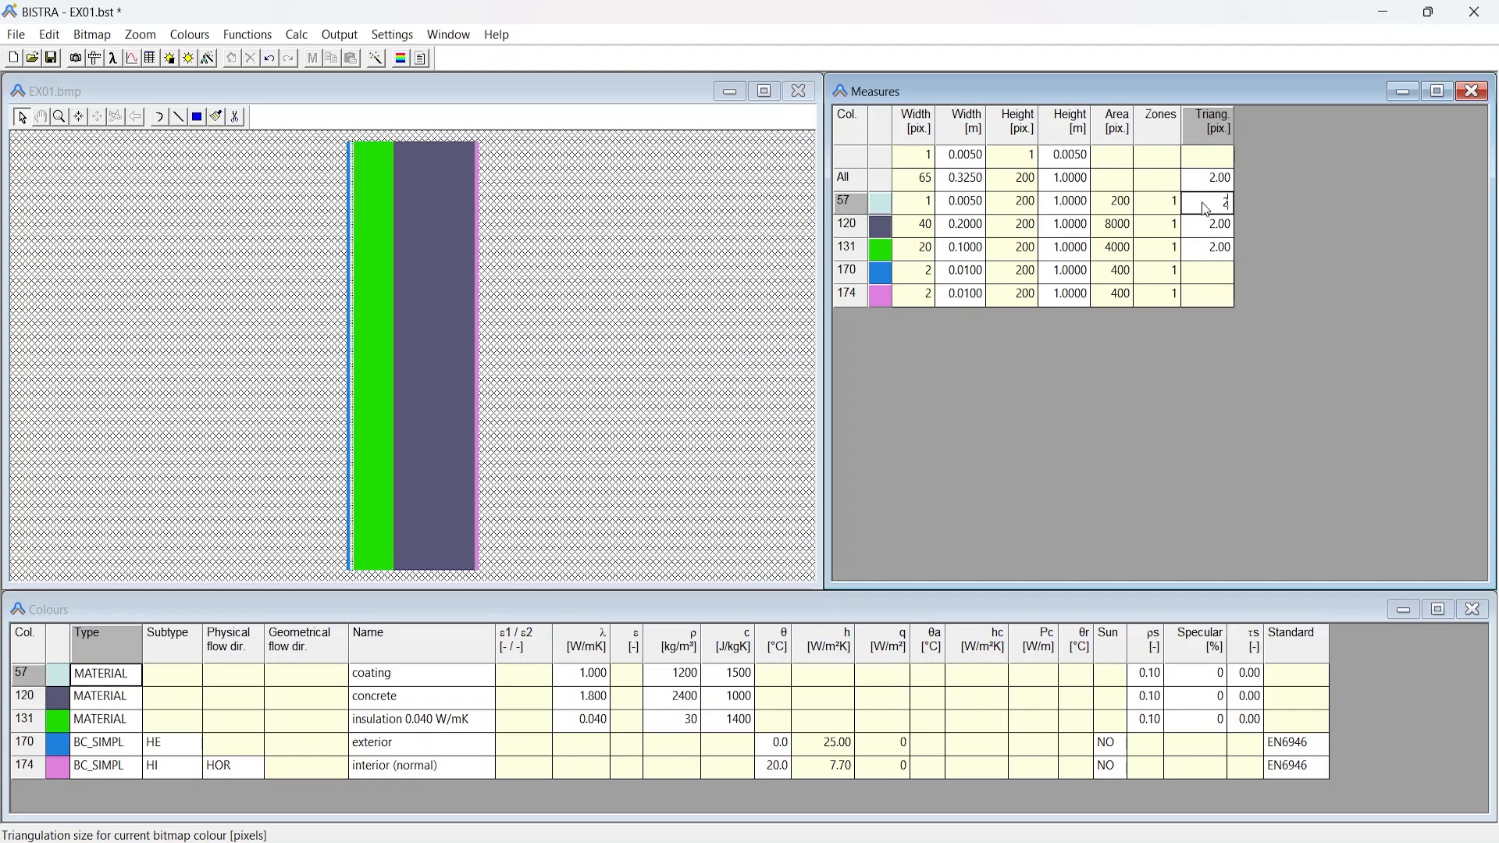
click(1212, 227)
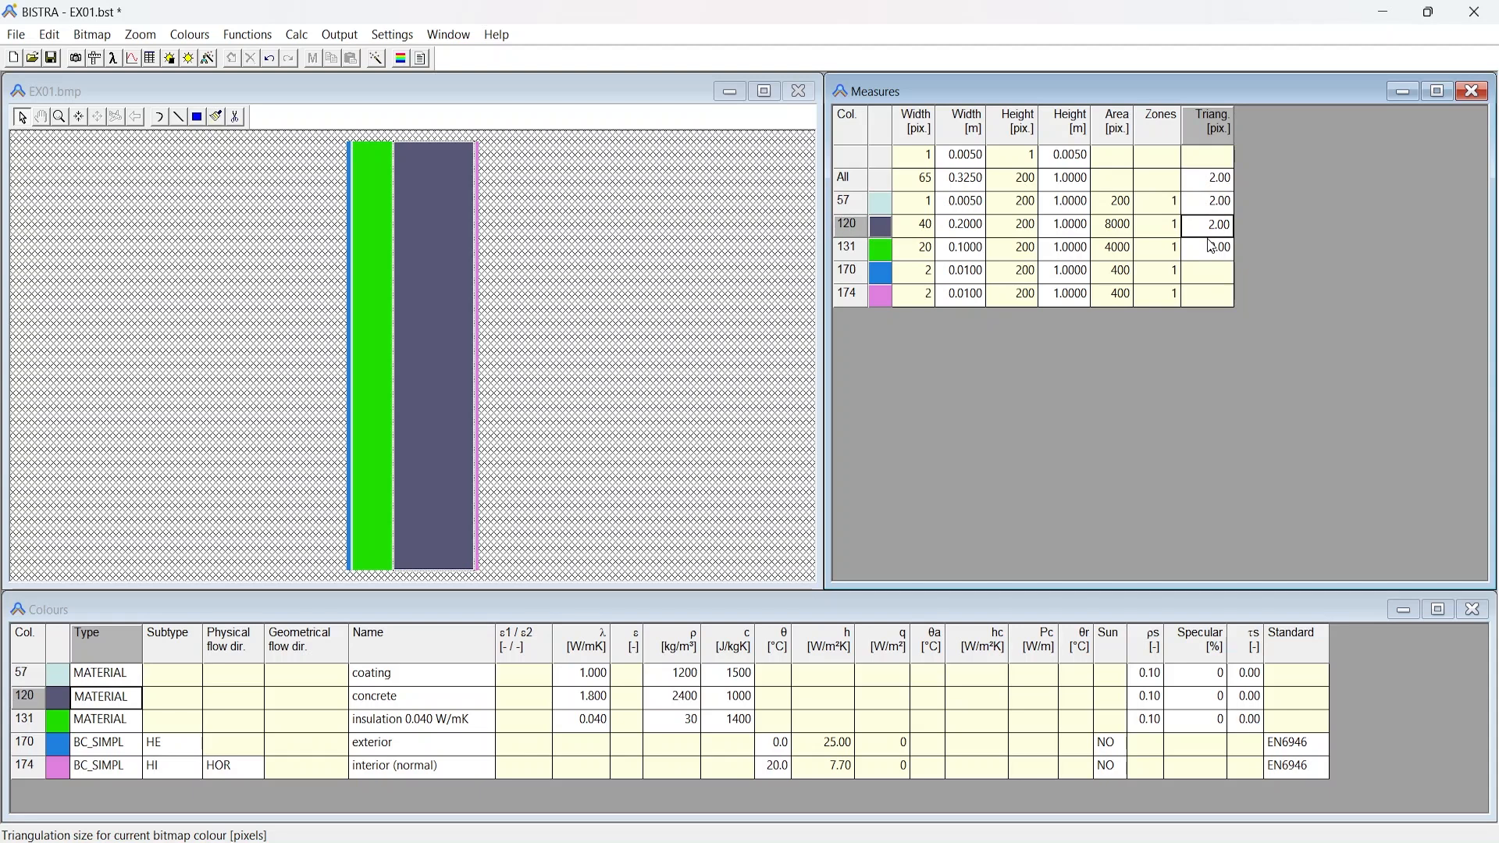
click(1211, 247)
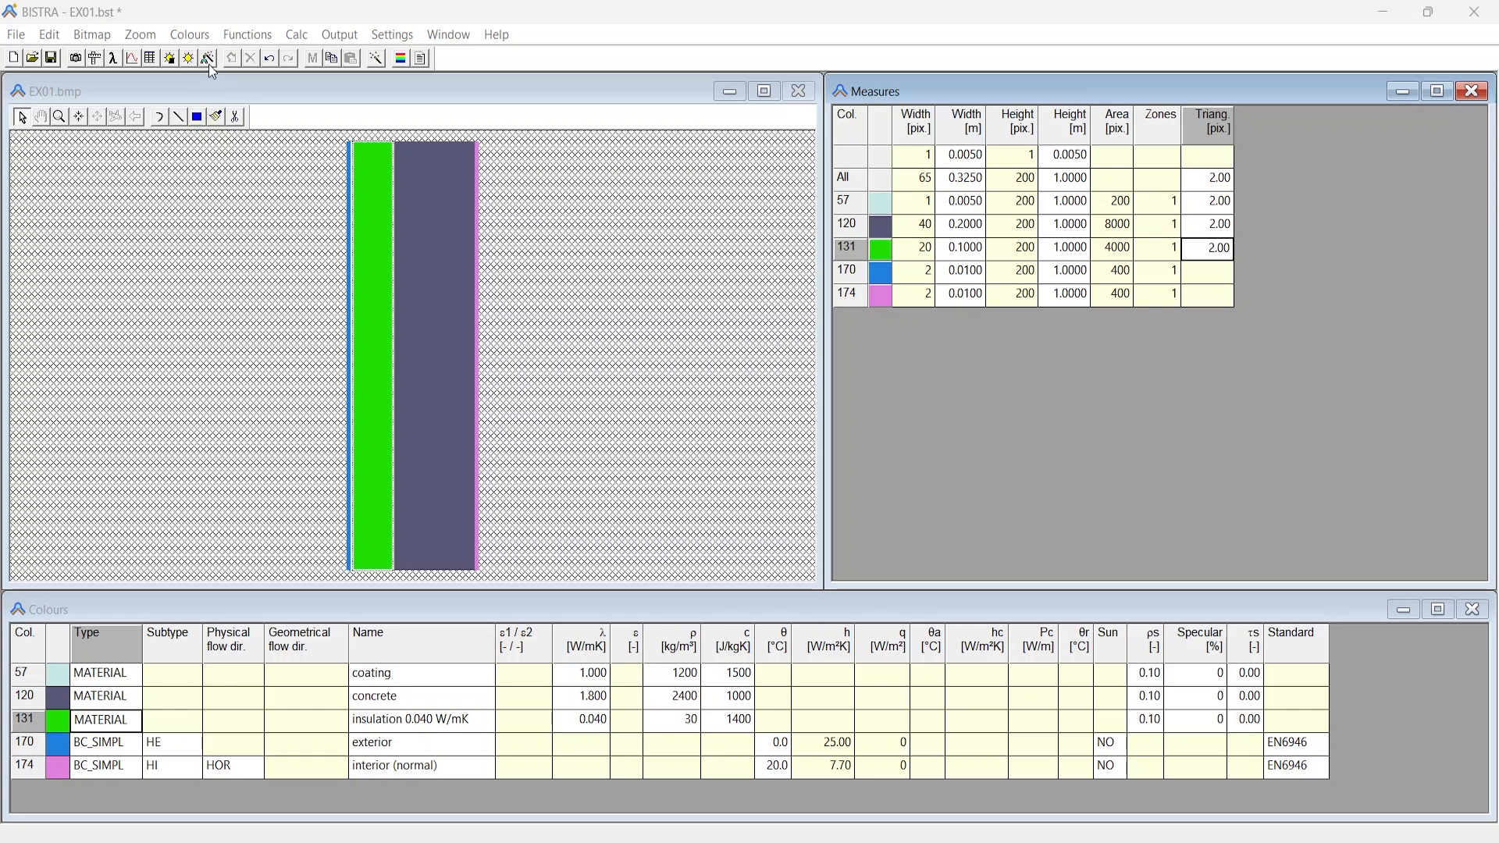
Set the calculation parameters to a time step of 0000:00:05:00 and a calculation duration of 0000:00:15:00
click(55, 34)
click(145, 275)
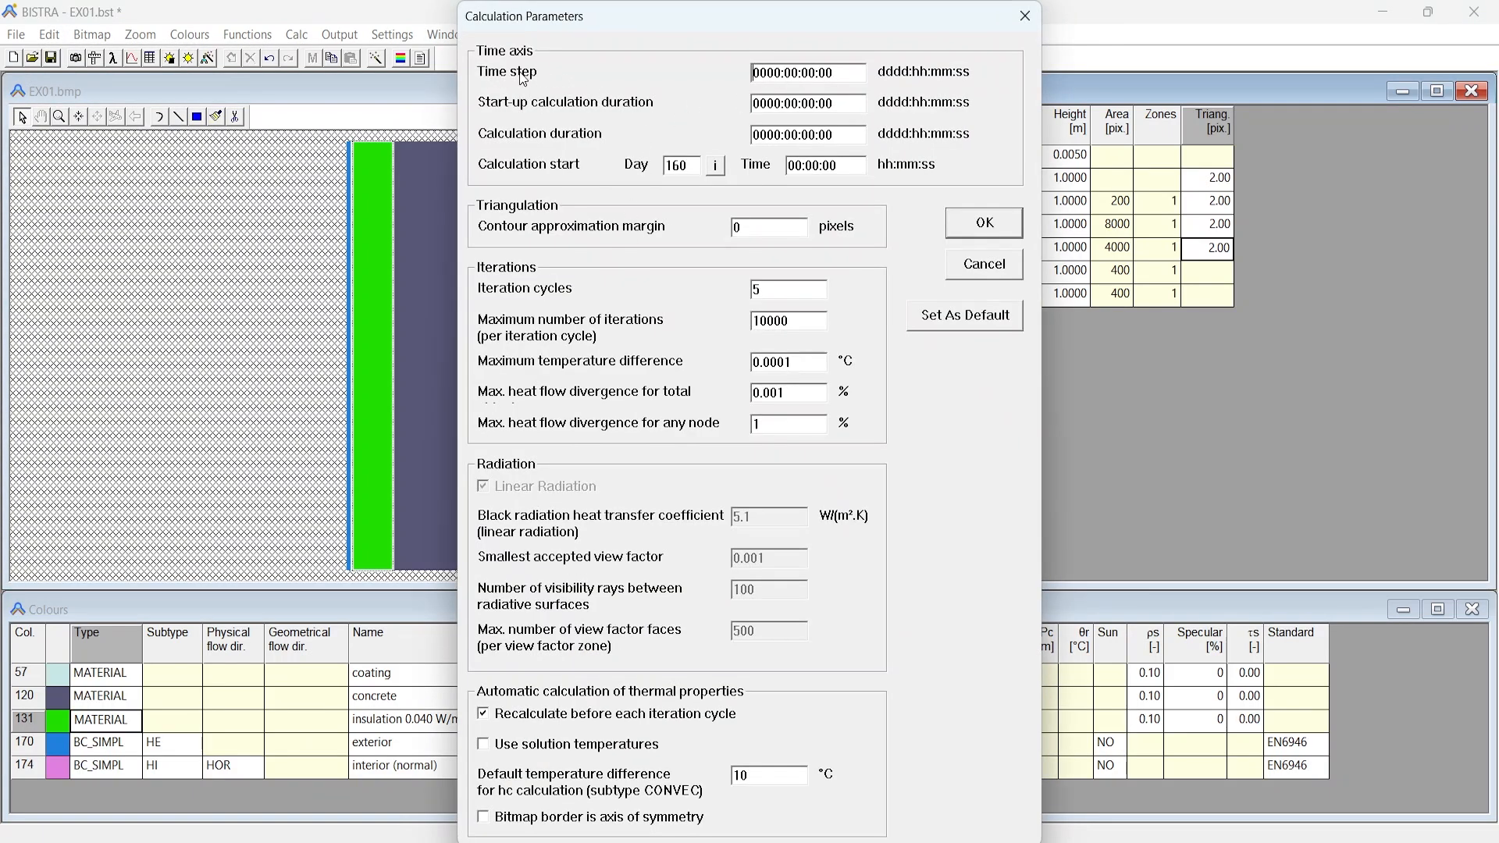
click(811, 73)
text(5)
drag(815, 134, 803, 135)
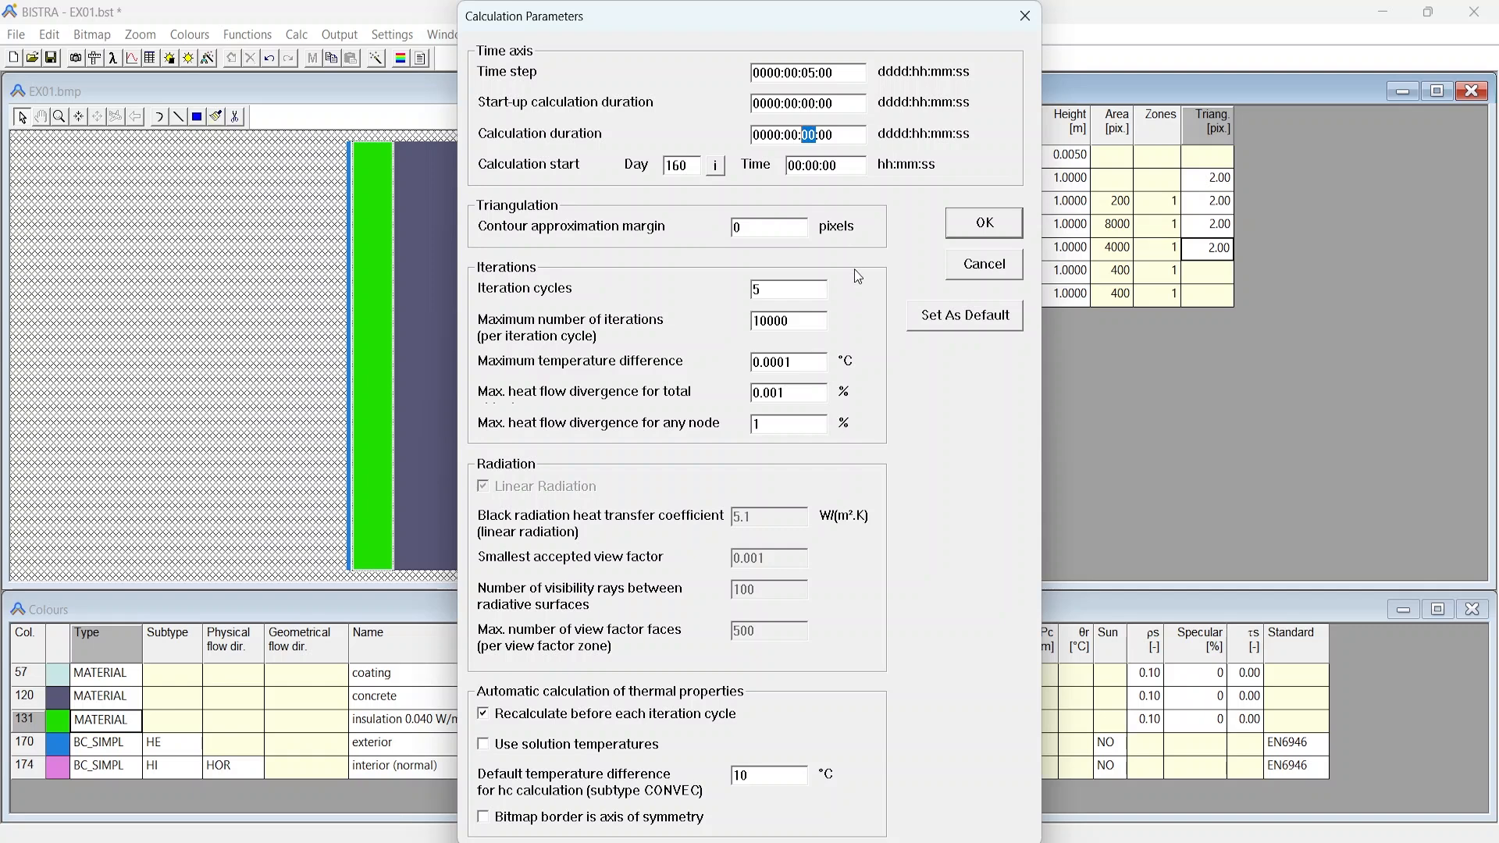
text(15)
click(988, 226)
click(990, 226)
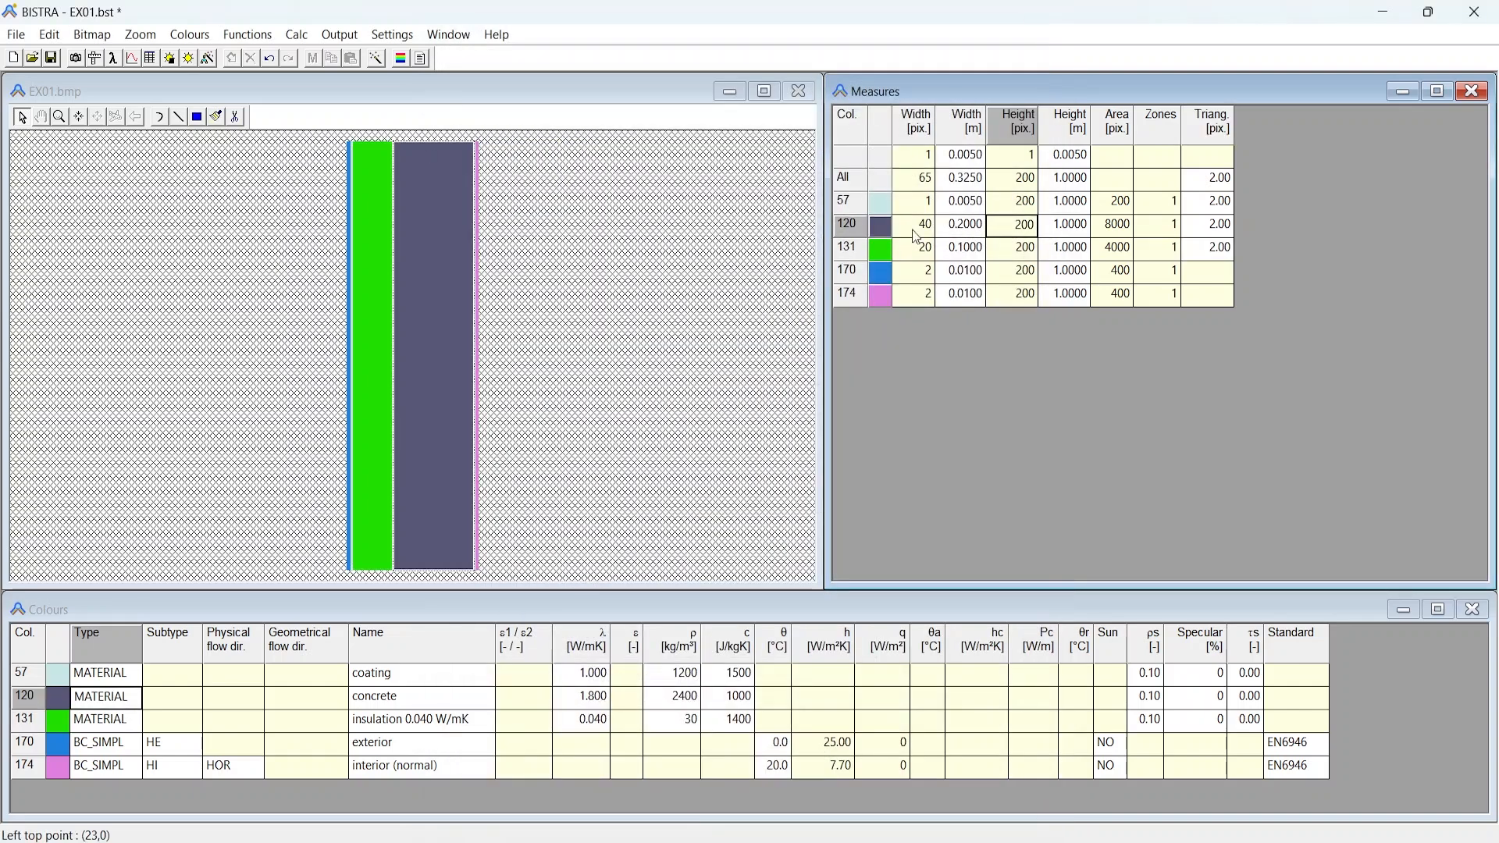
Enable saving step solutions to disk, with a solution saved every 1 time step
click(300, 39)
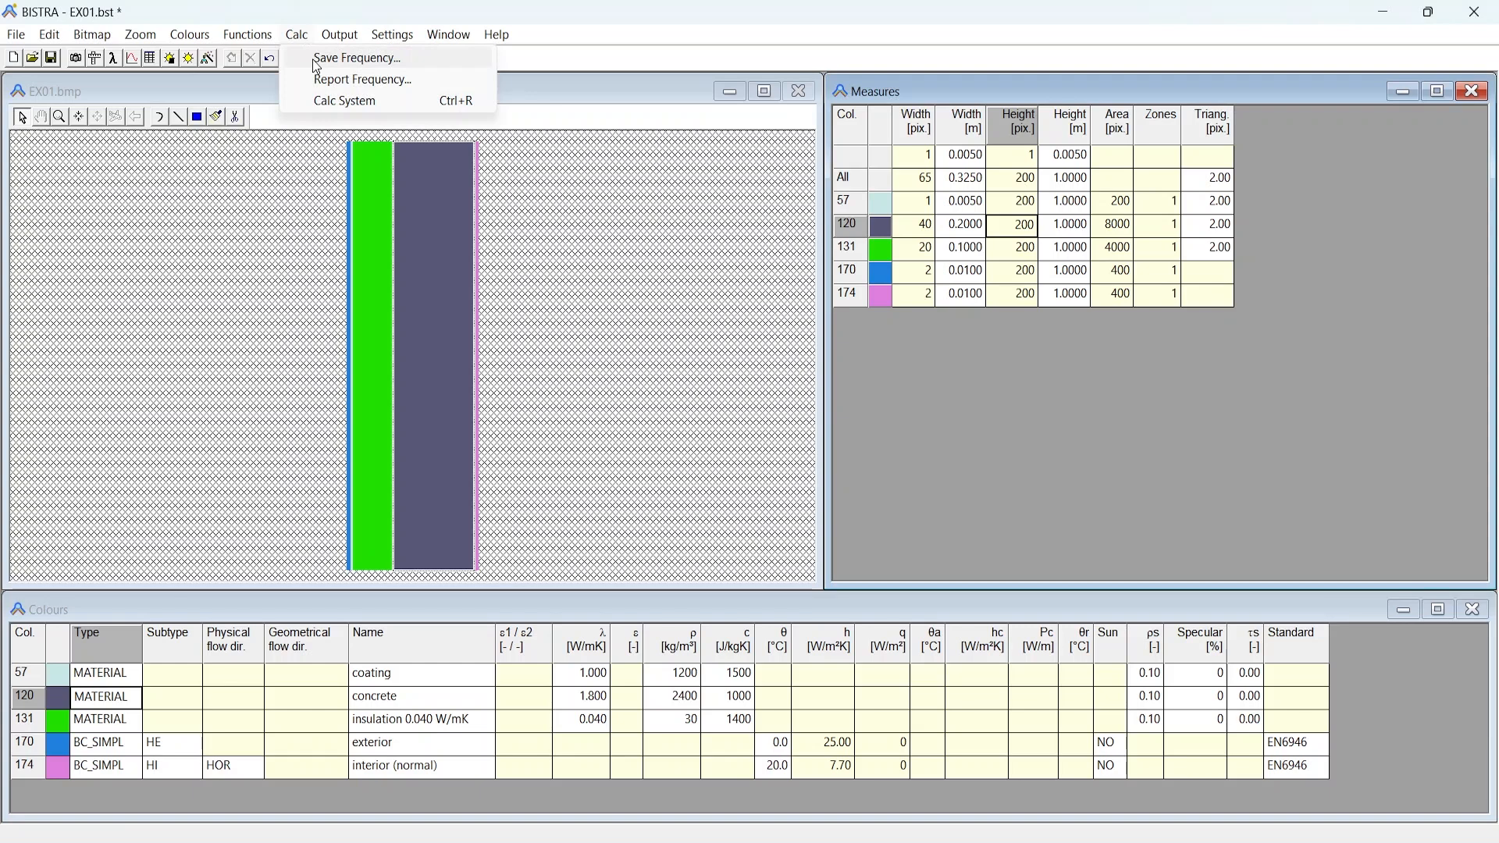
click(356, 58)
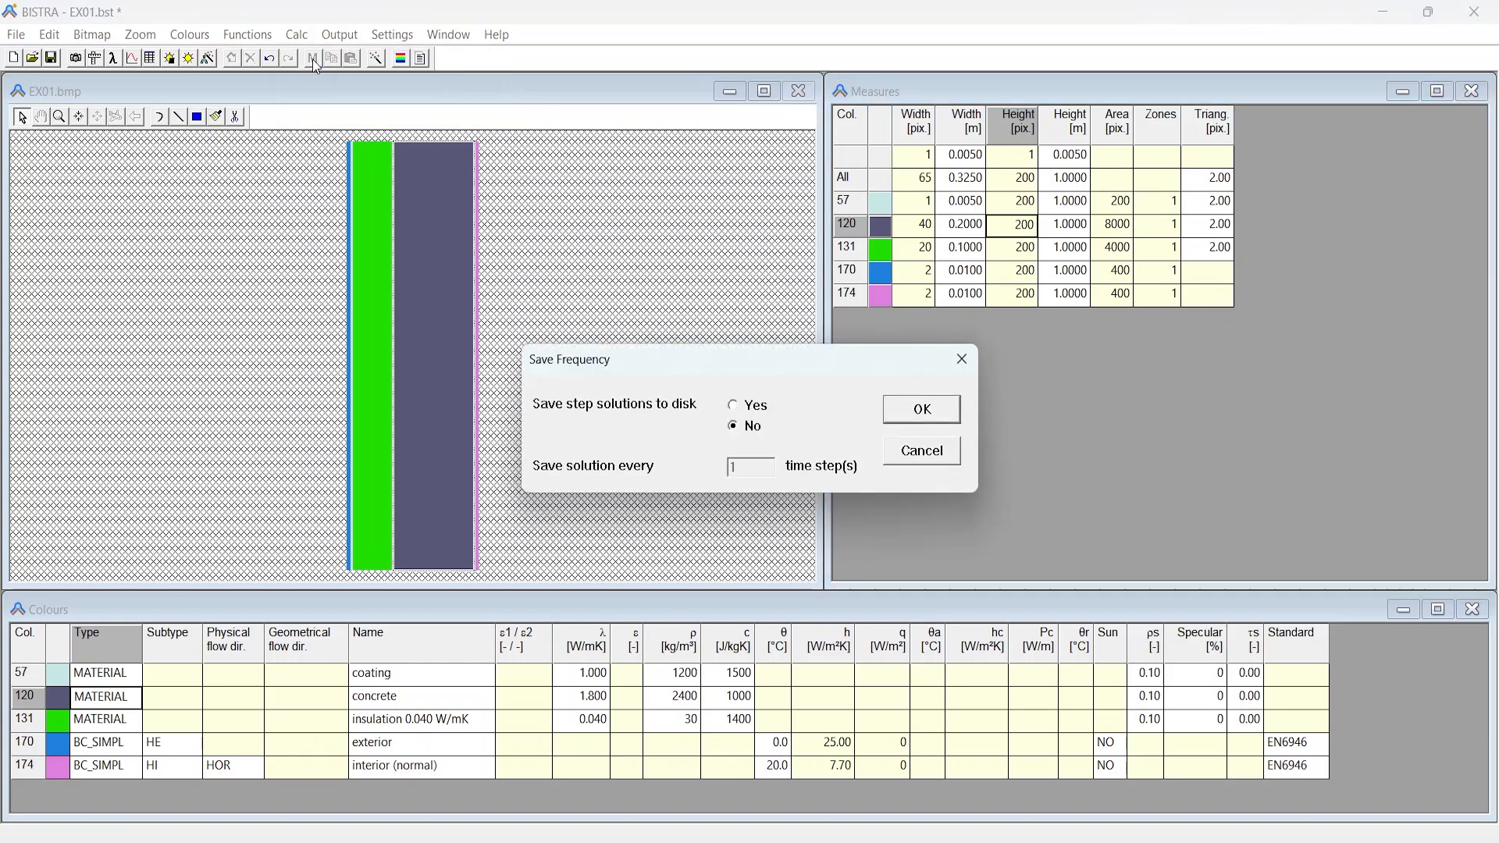
click(734, 405)
click(734, 466)
click(901, 419)
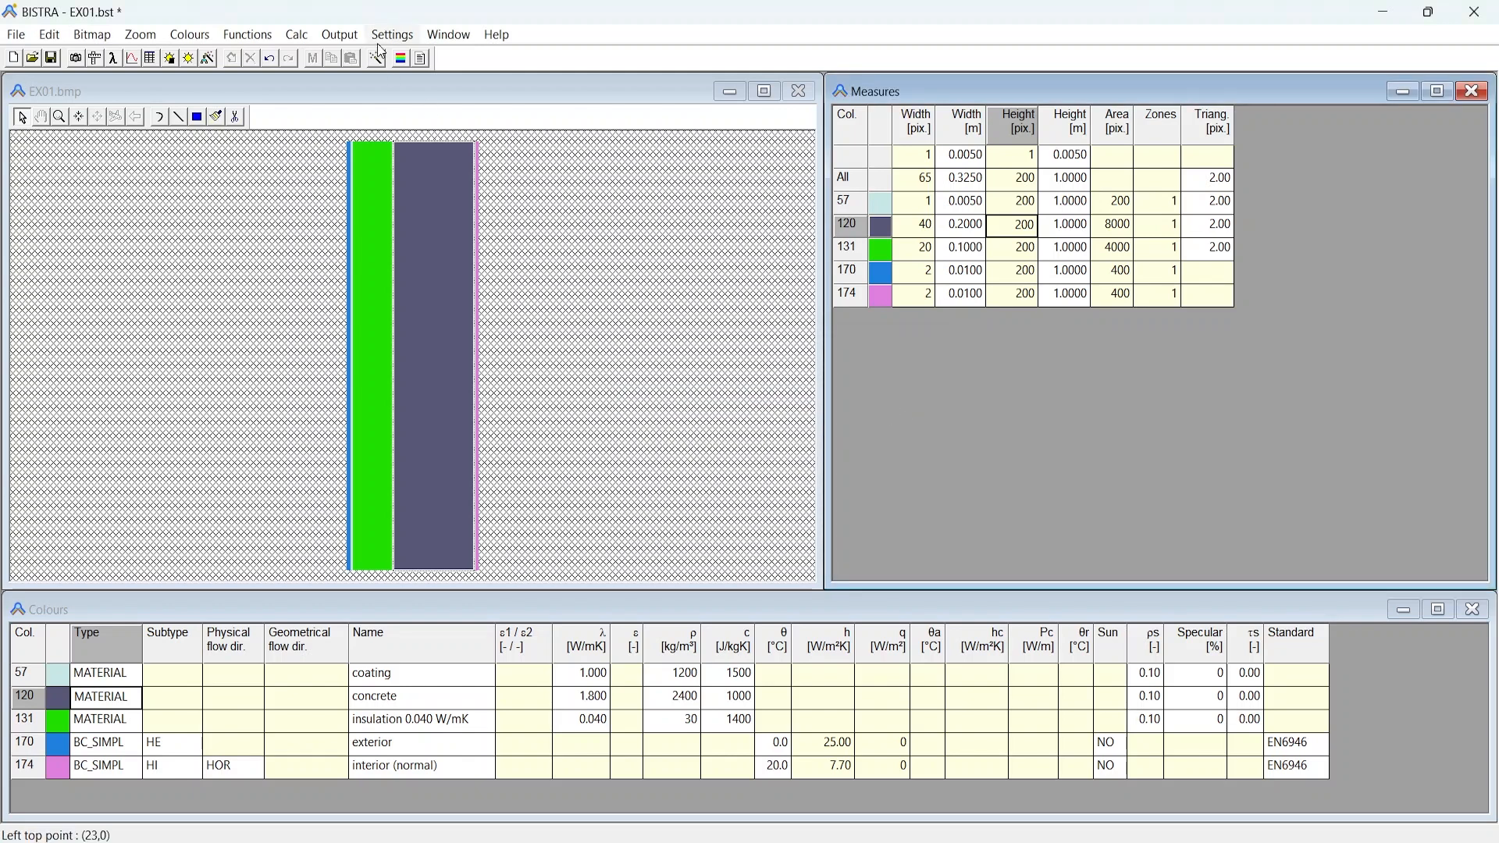
Run the calculation with recalculated triangulation and view the temperature distribution in the graphic output
click(375, 61)
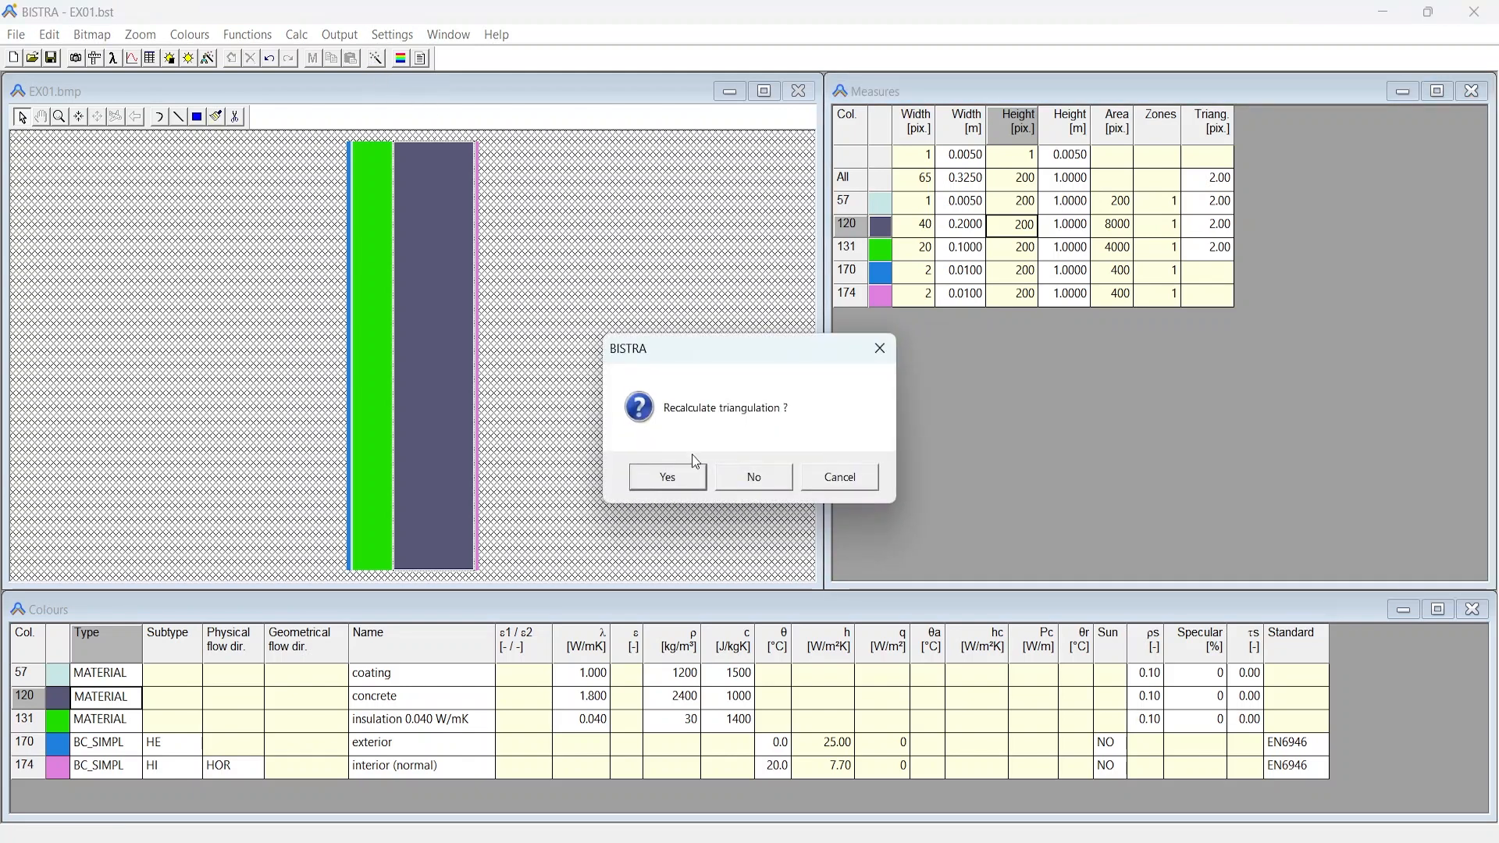
click(670, 477)
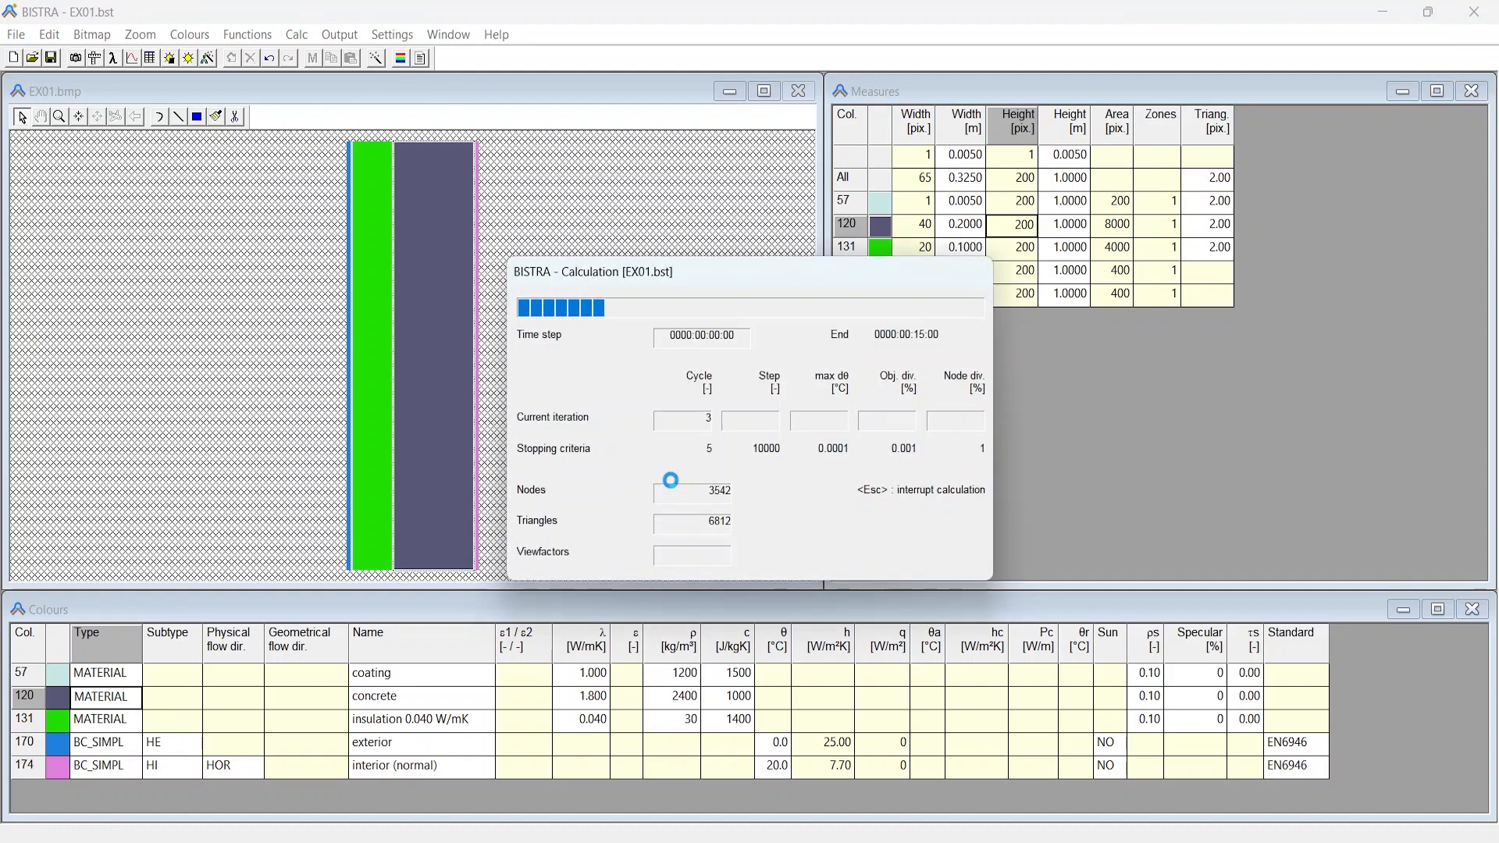
click(402, 61)
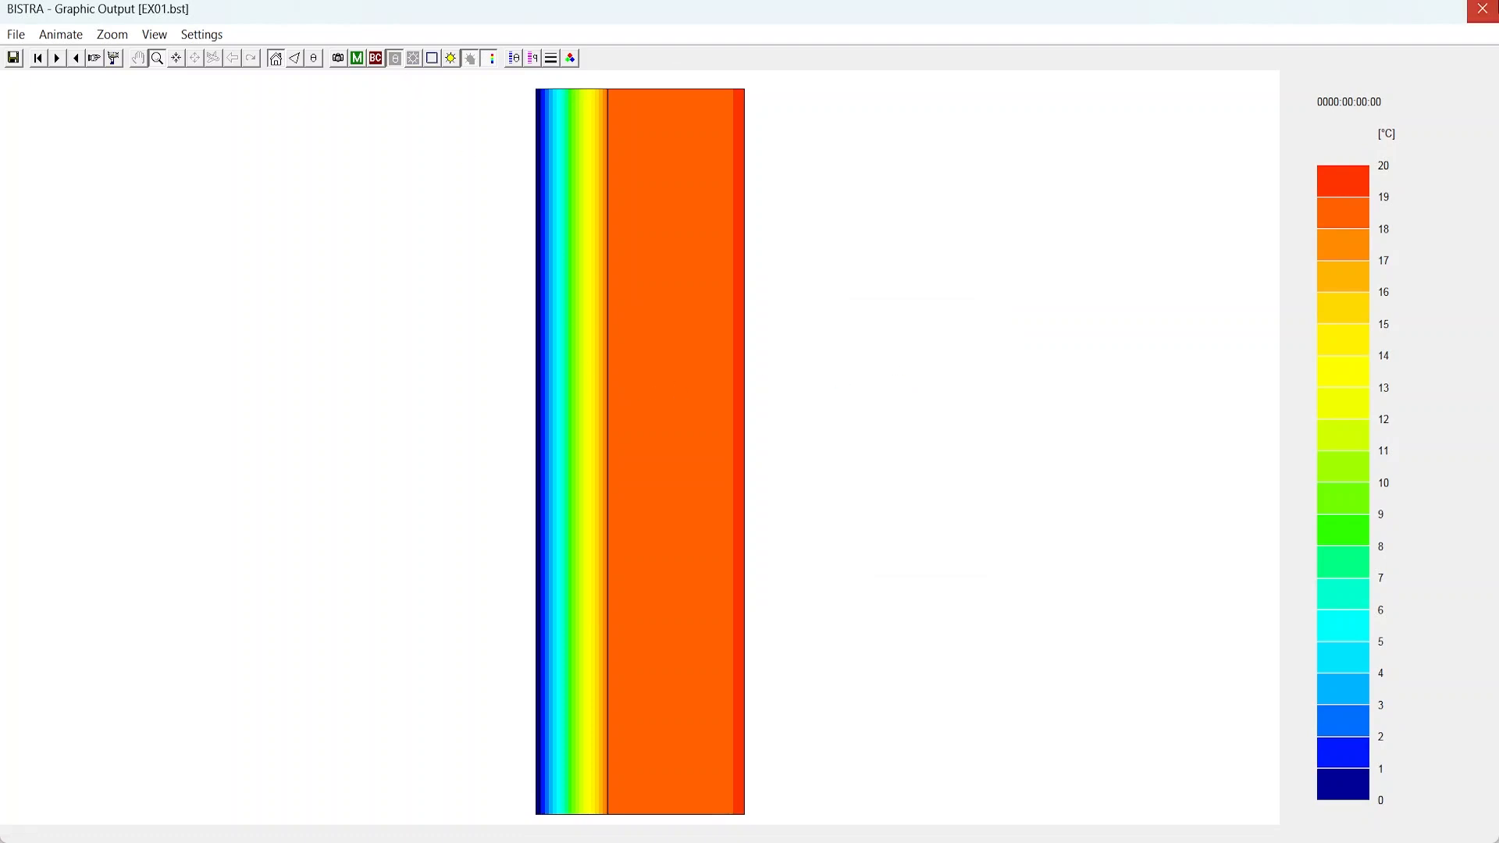
click(1483, 8)
Reopen the graphic output, show the triangulation mesh over the temperature field, and close the output
click(402, 61)
click(296, 59)
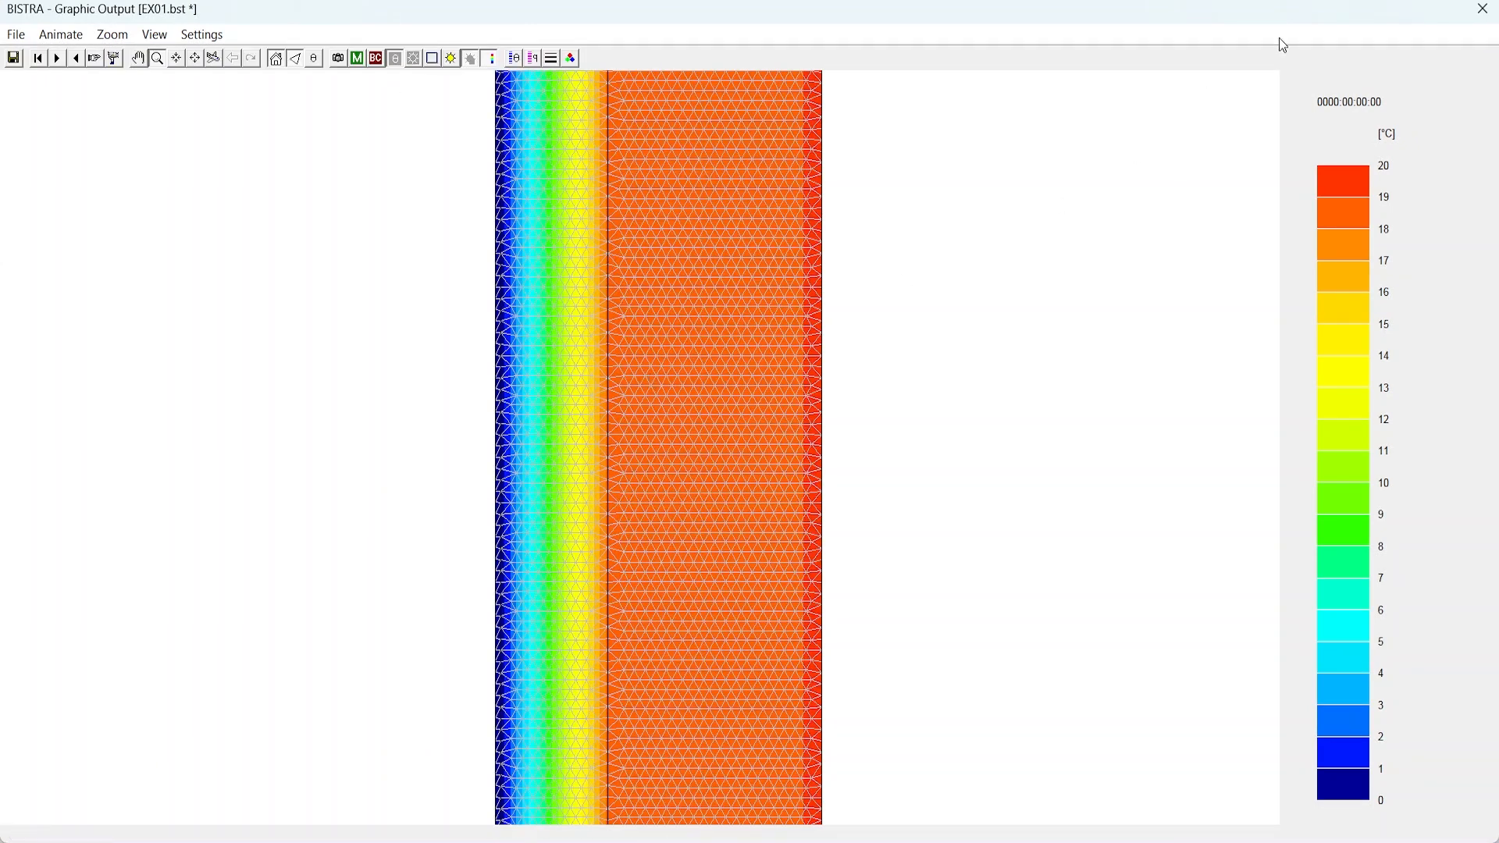
click(1483, 8)
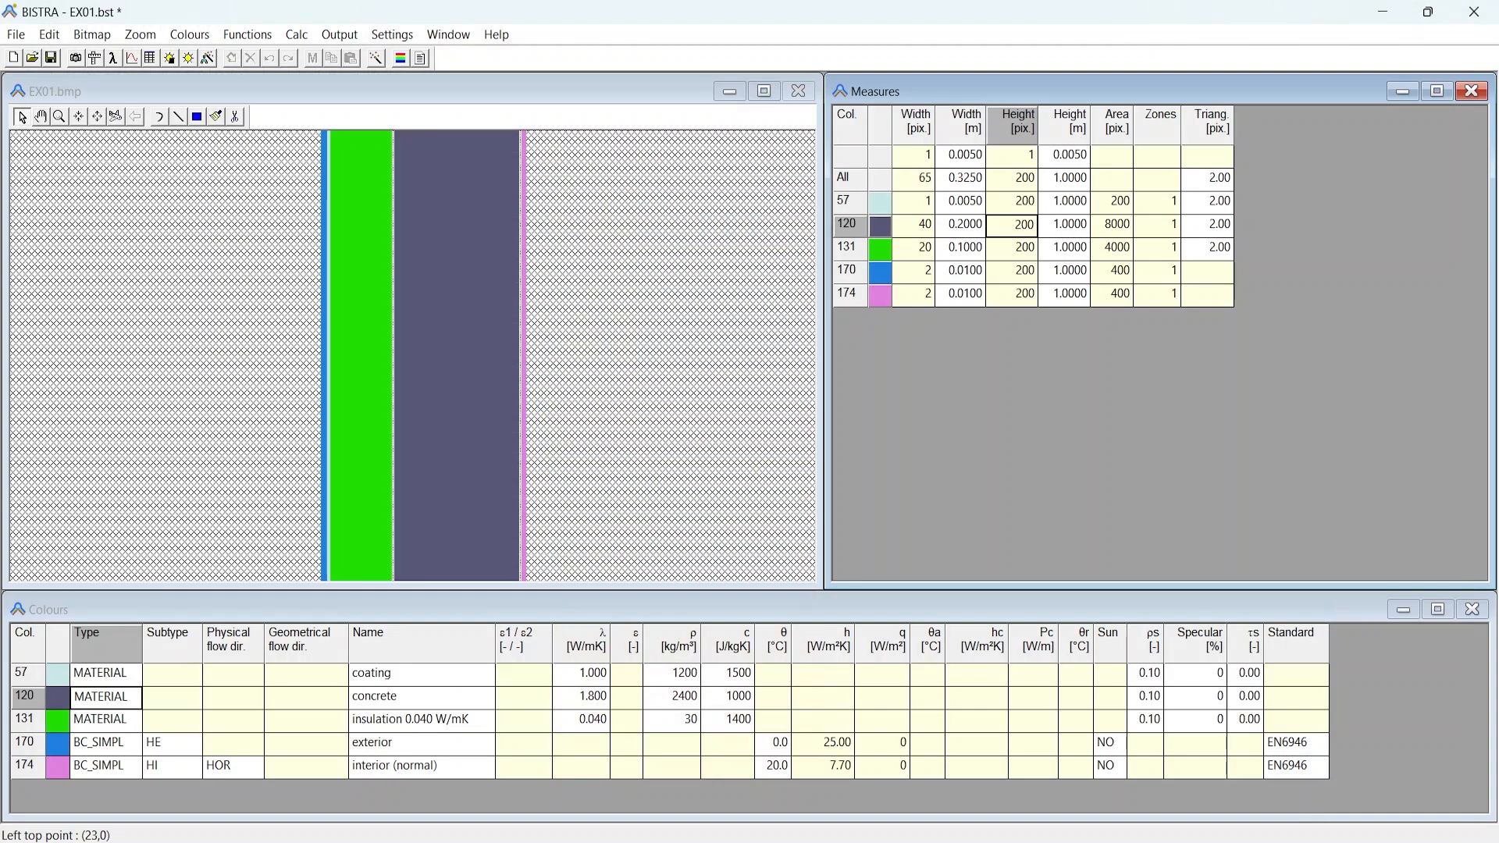
List all colours in the Colours window, enlarge the window and browse the materials
click(205, 34)
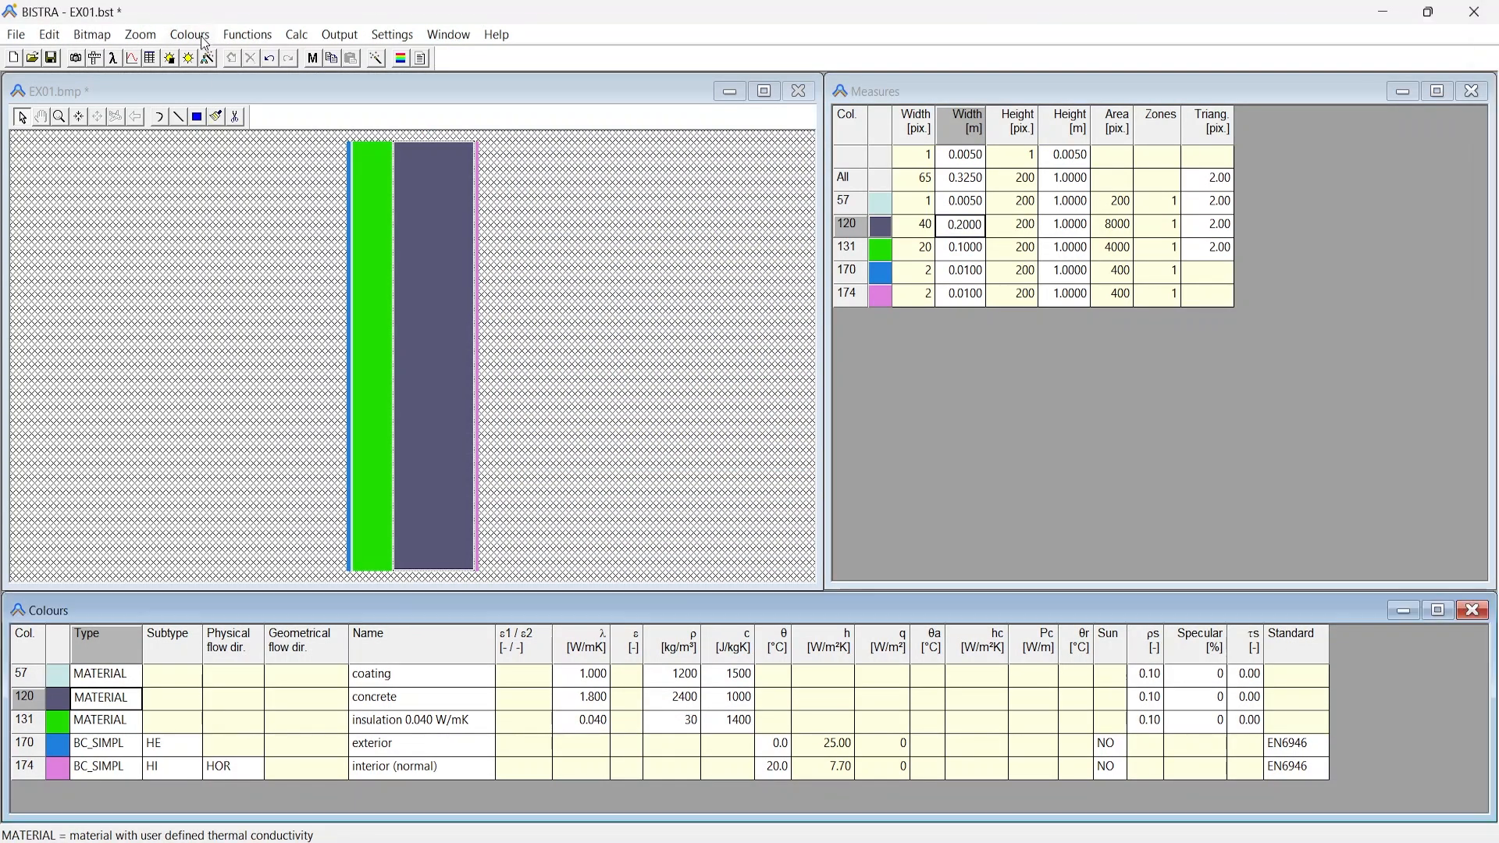
click(362, 609)
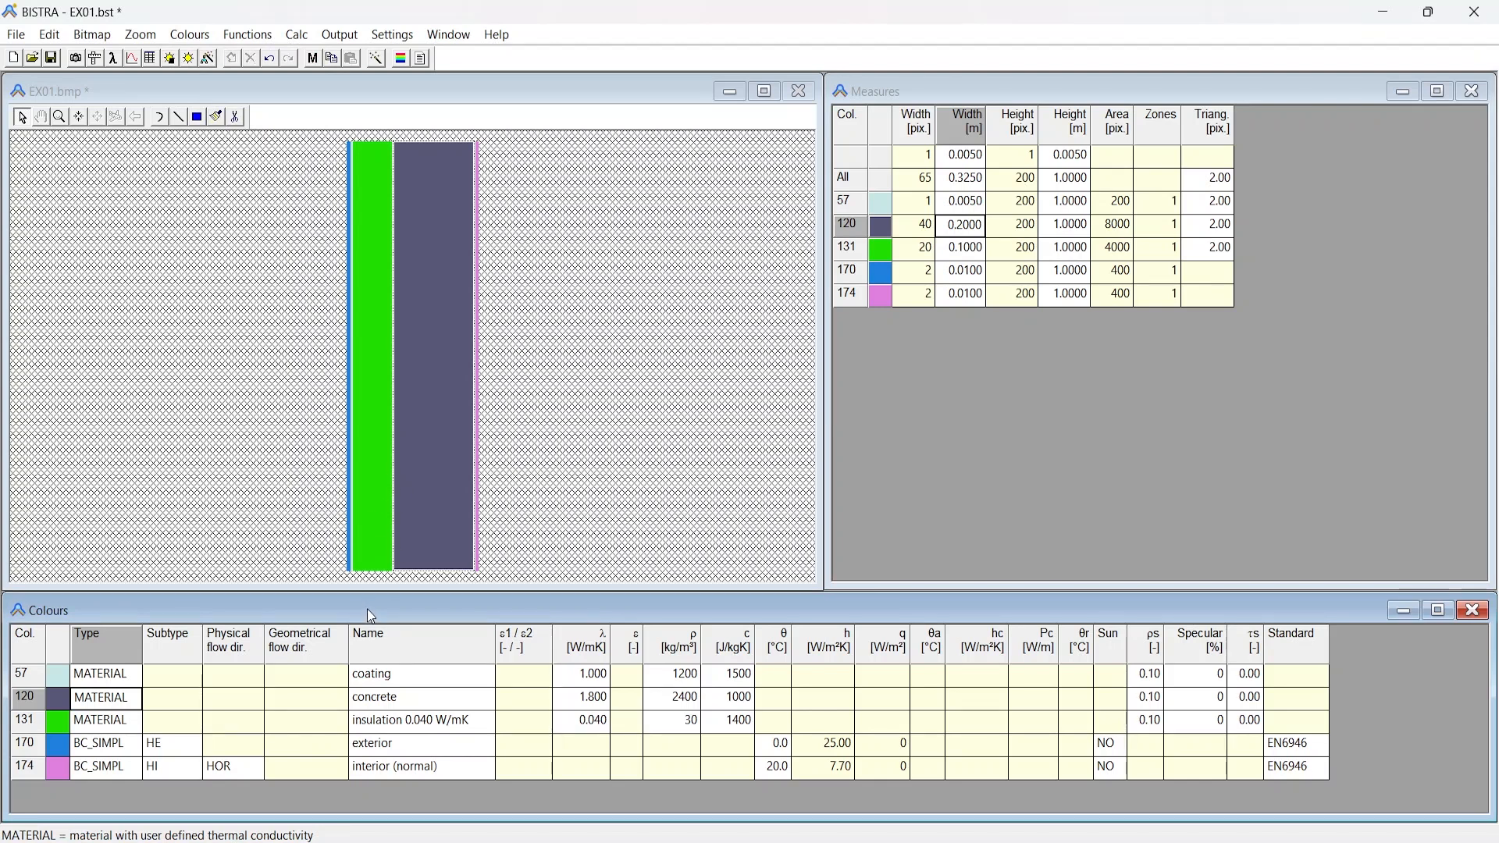
click(201, 35)
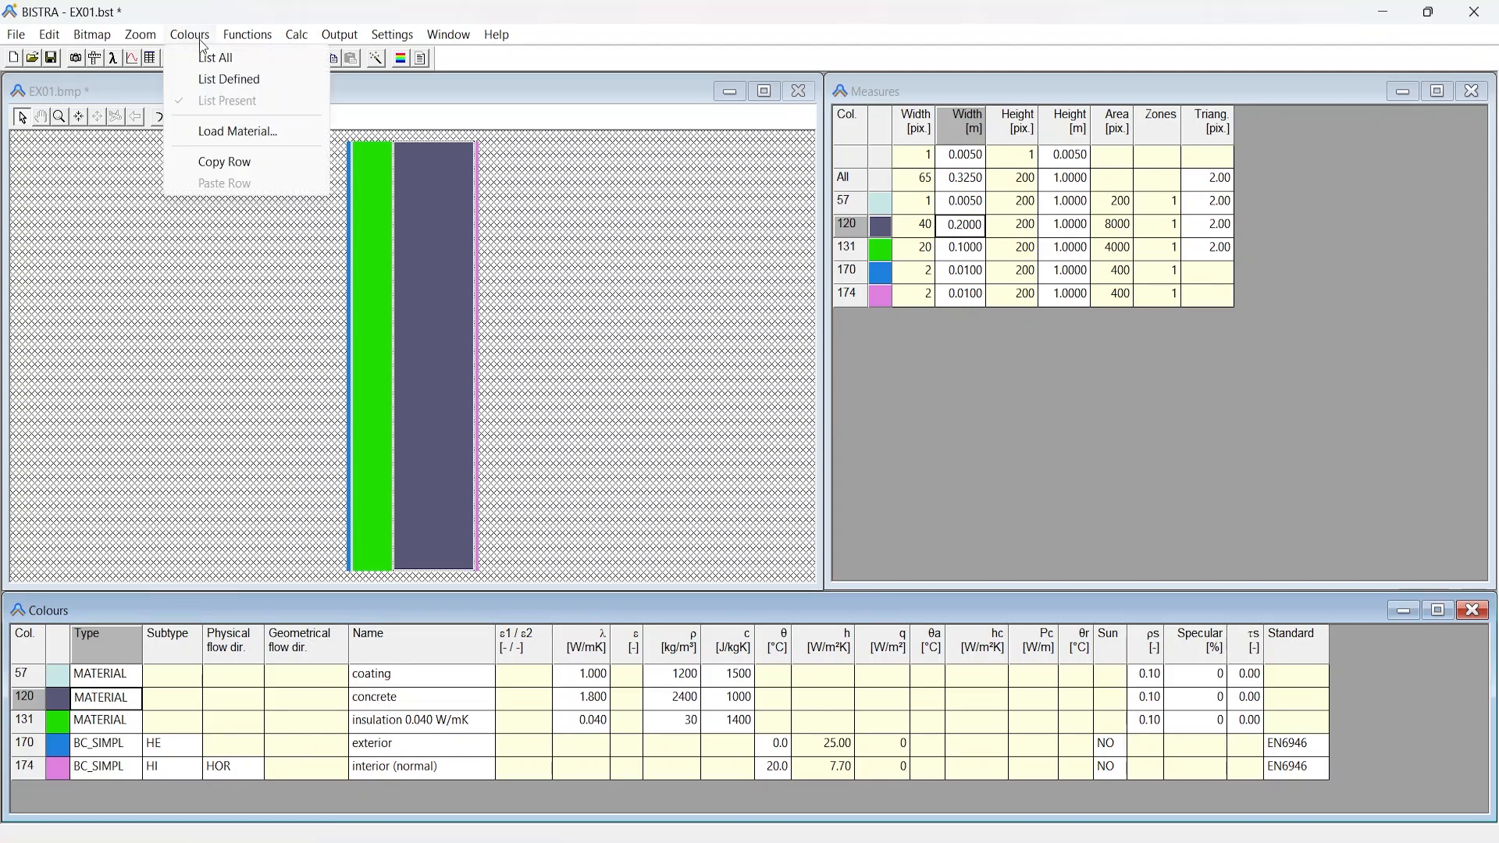
click(243, 65)
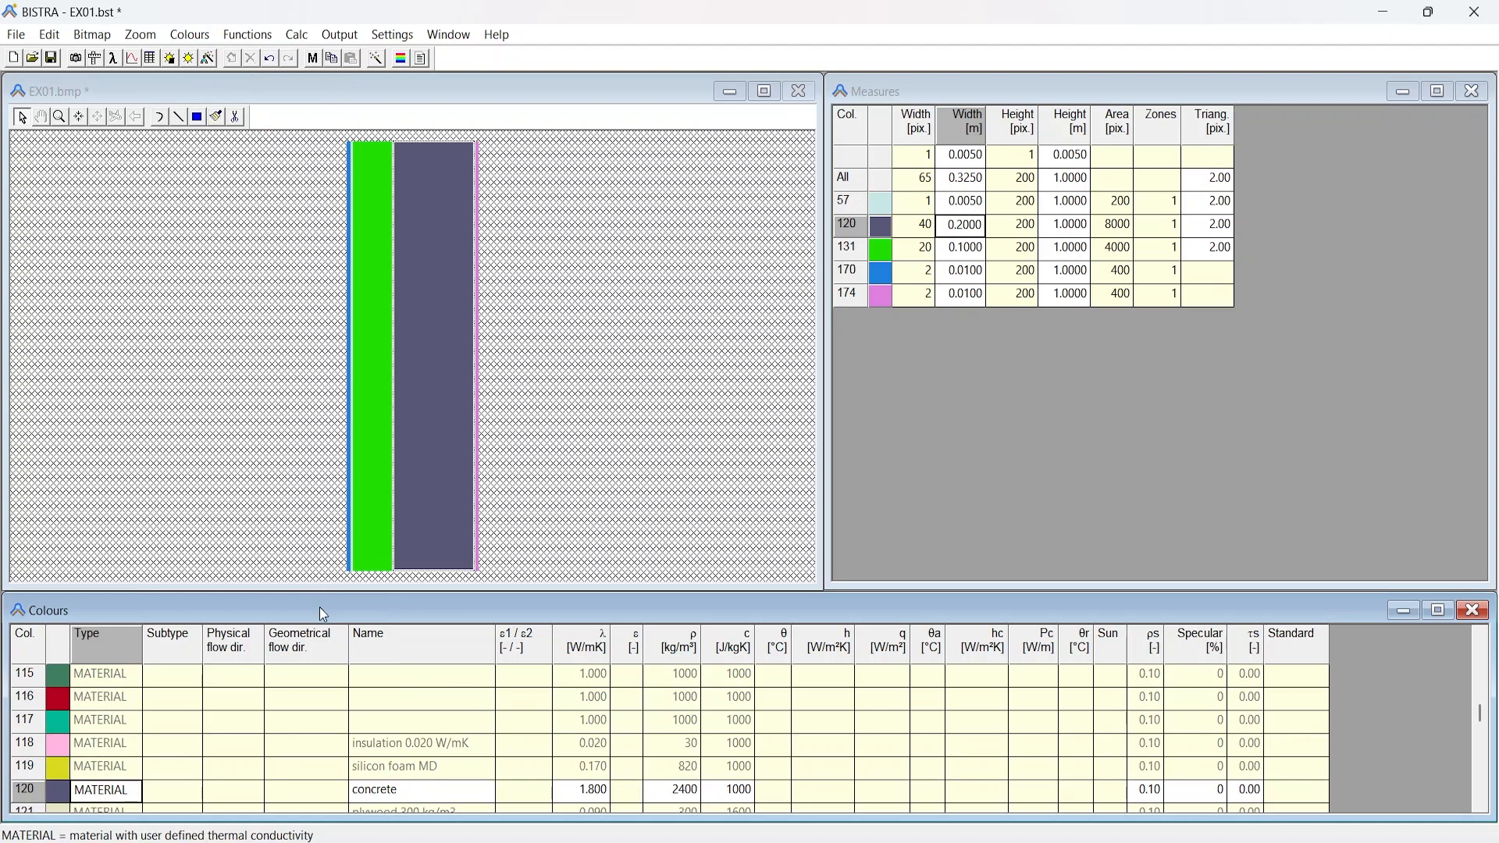
drag(337, 596, 336, 153)
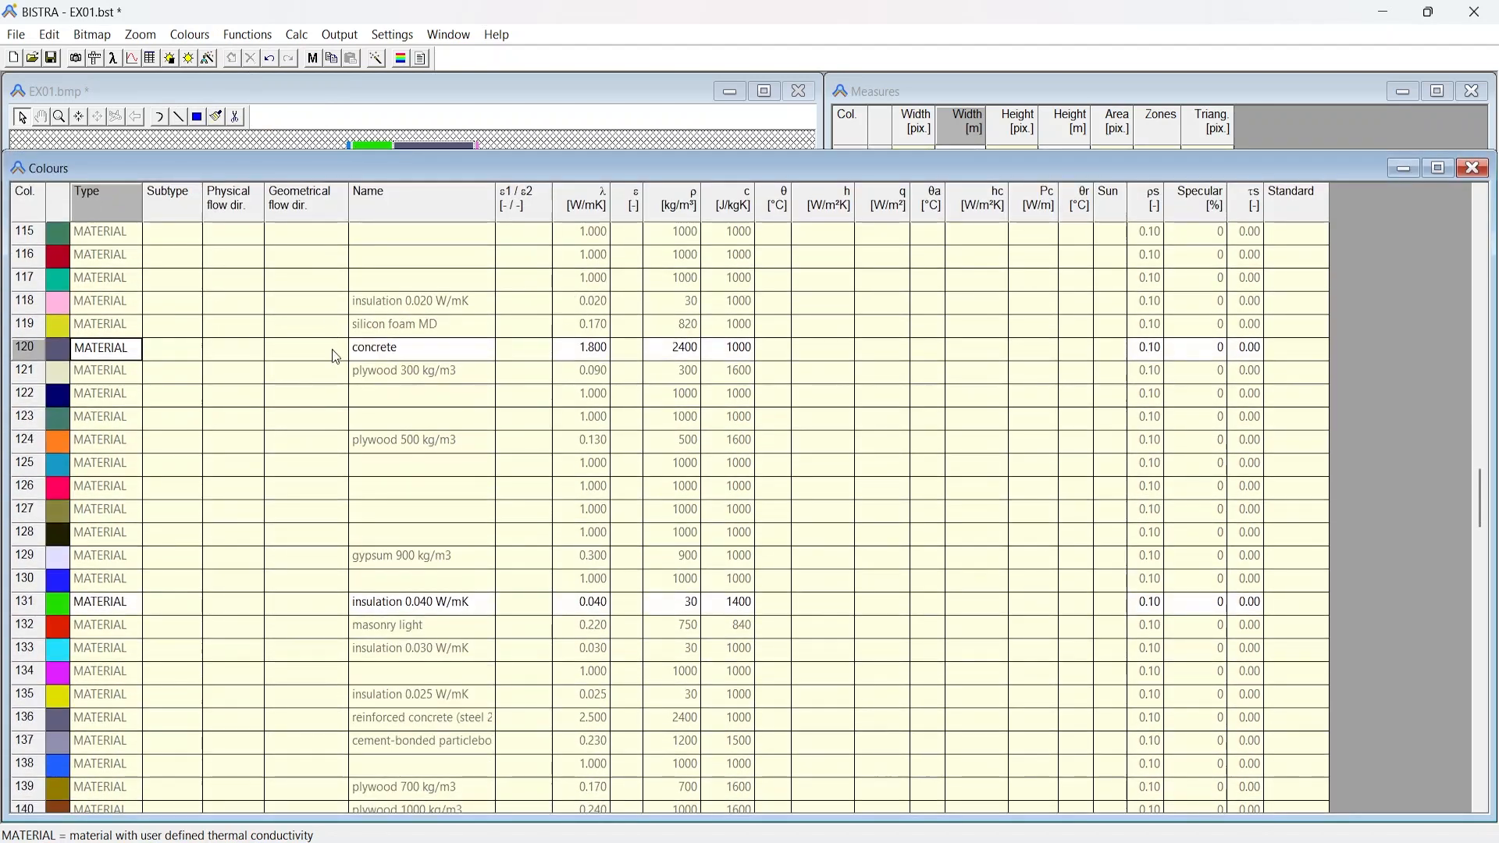
scroll(358, 401, down, 5)
scroll(392, 442, up, 4)
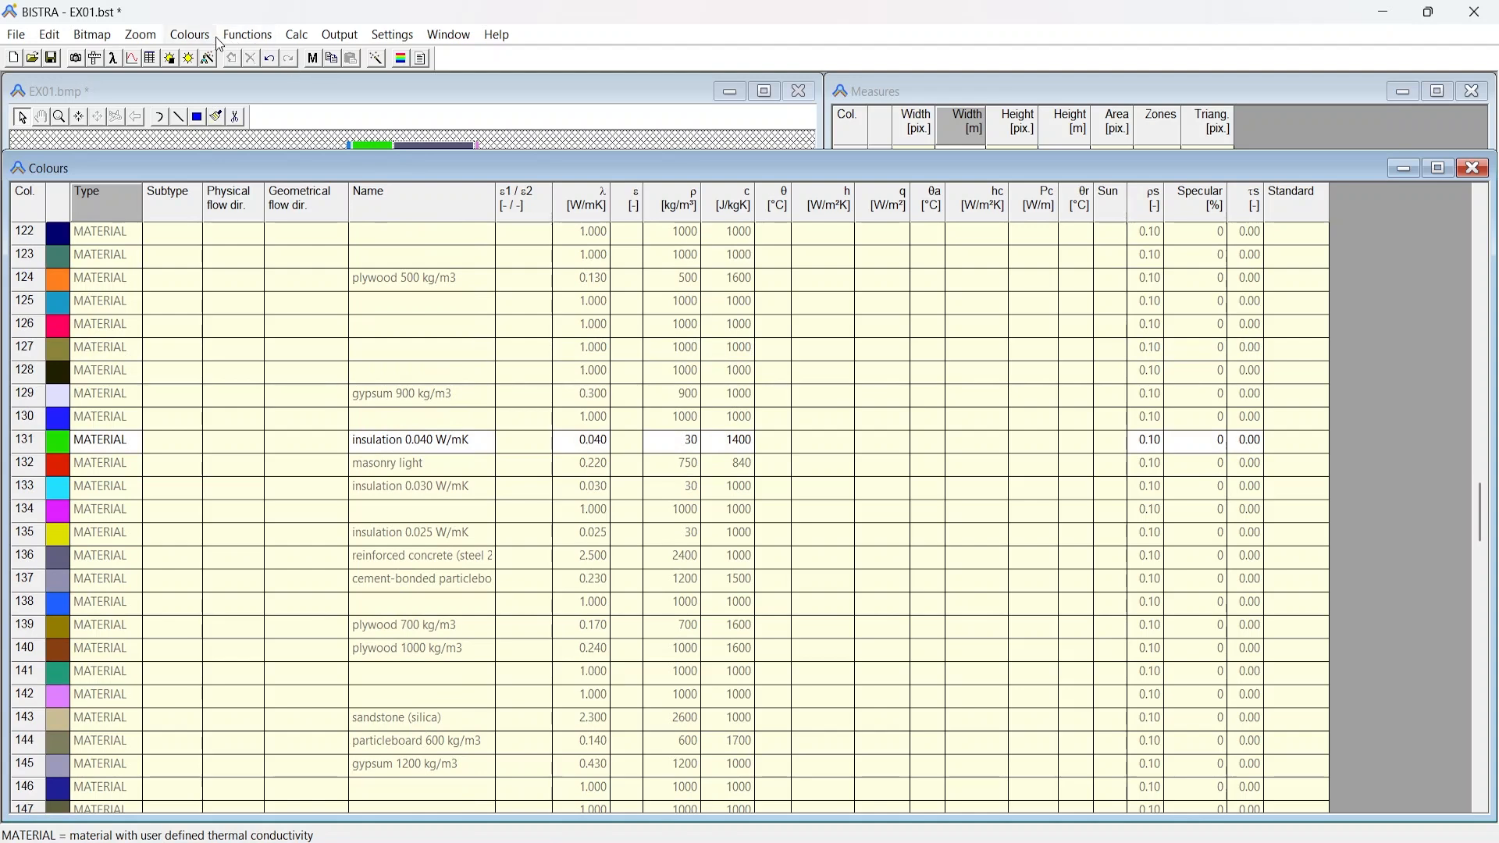
List only the defined colours, browse the materials around concrete, and shrink the Colours window to its original height
click(195, 35)
click(237, 83)
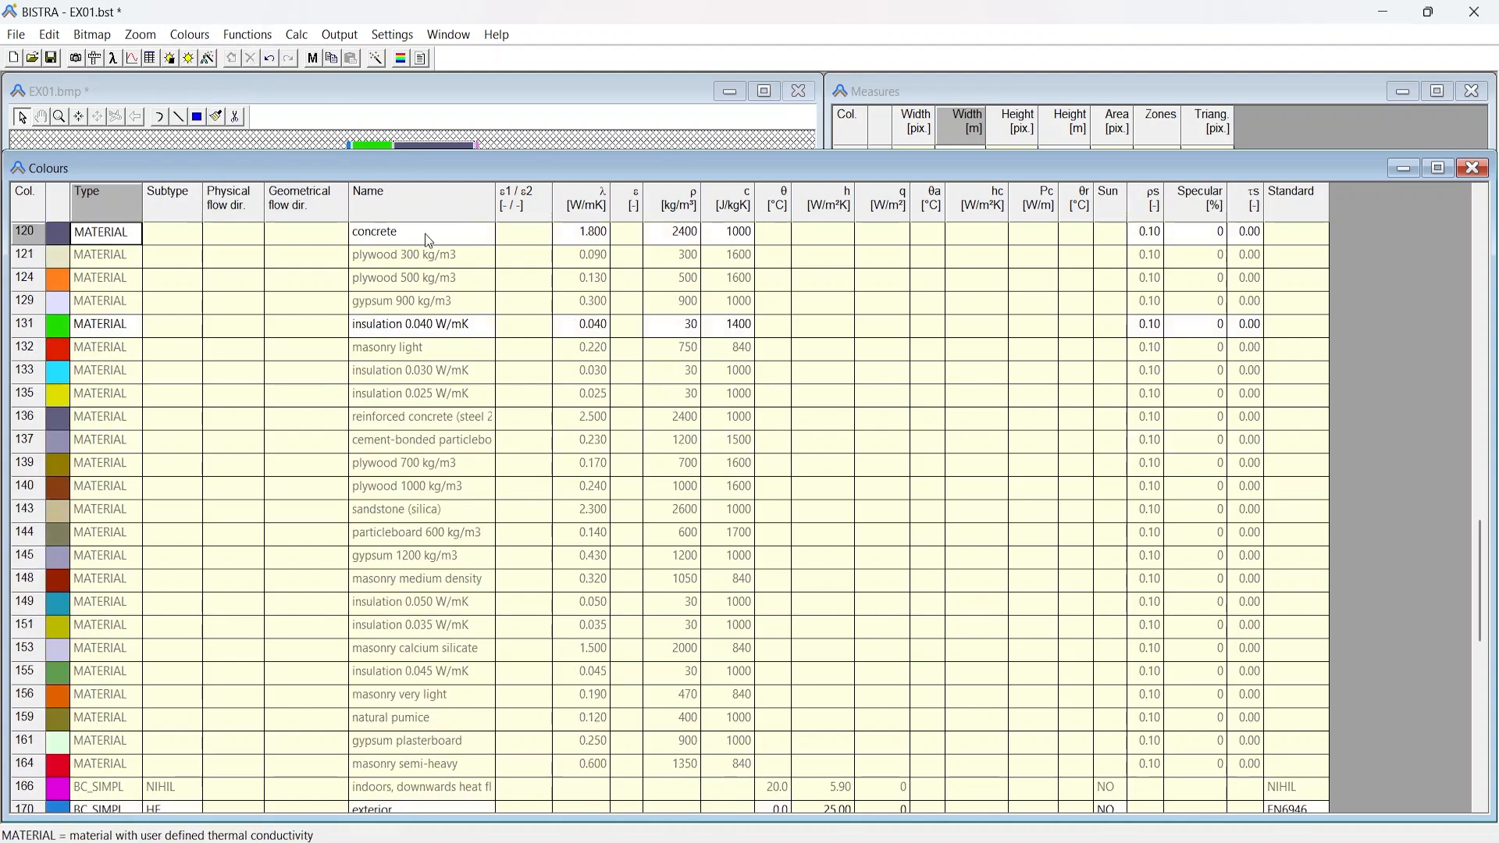
scroll(479, 560, down, 1)
scroll(468, 539, down, 1)
scroll(462, 527, up, 3)
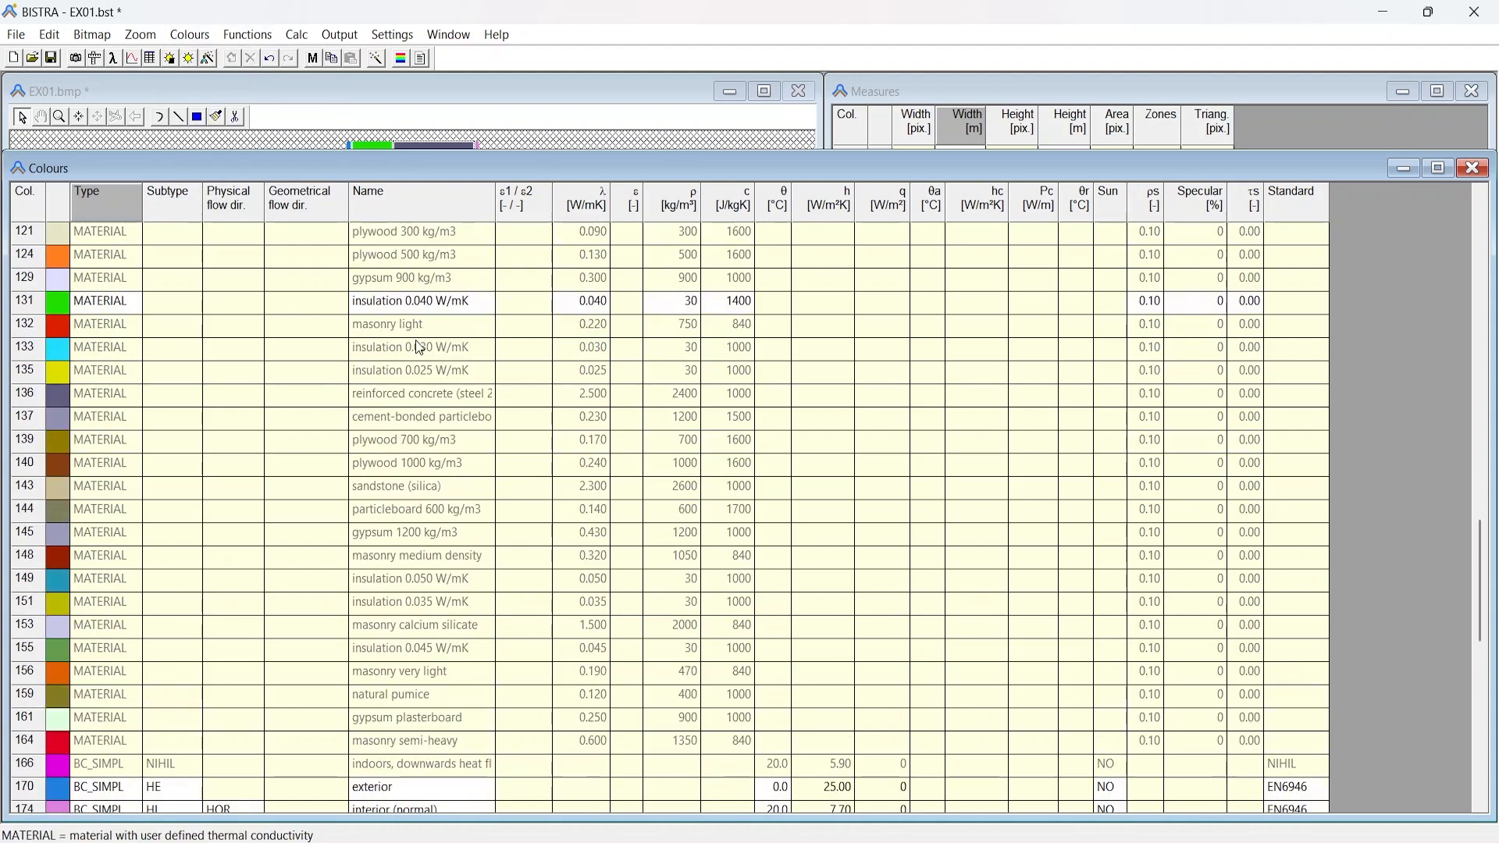
click(429, 301)
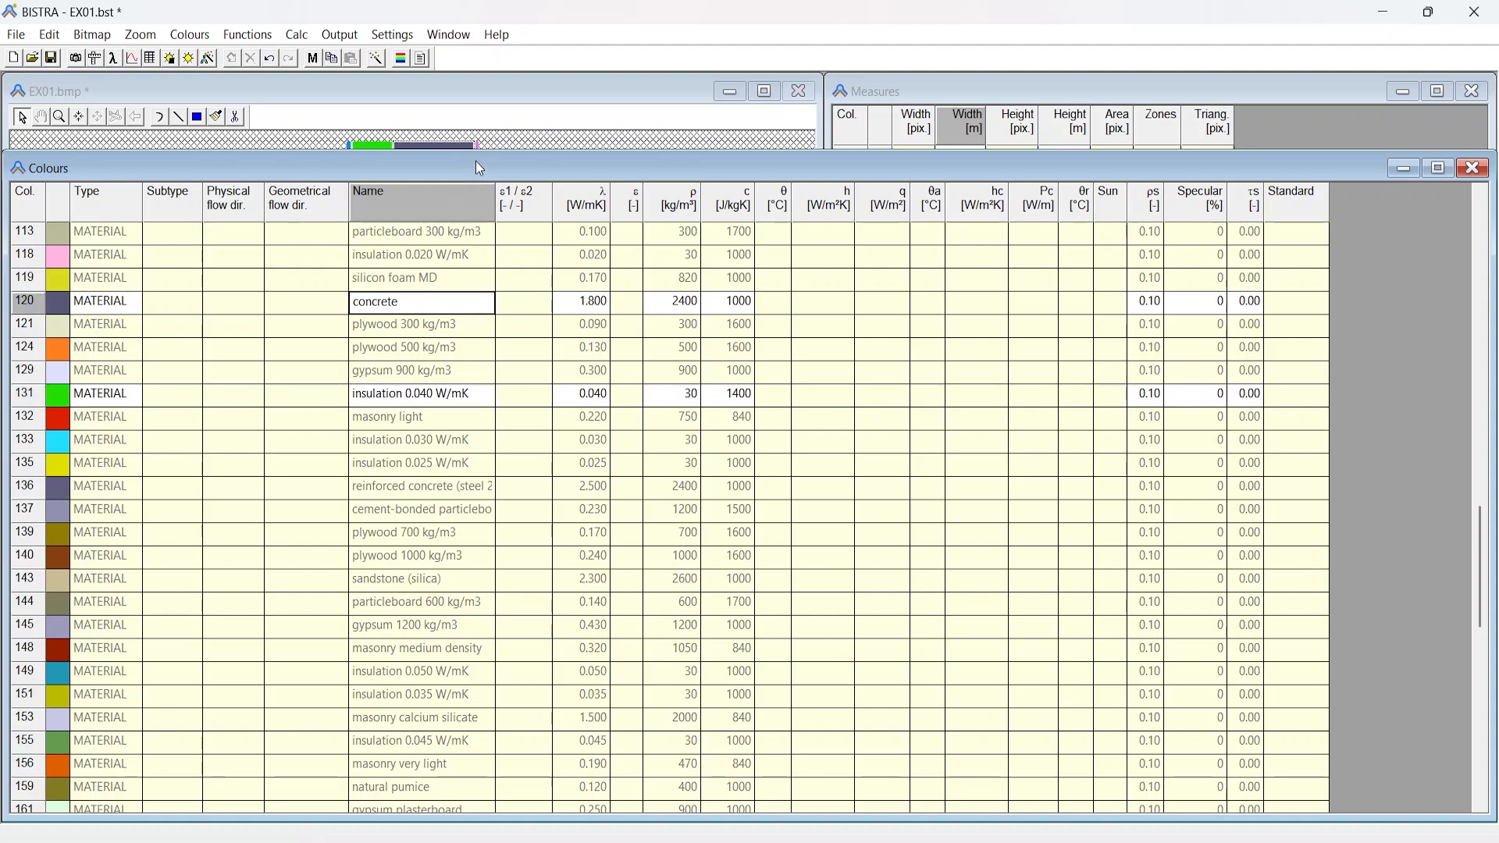
drag(478, 160, 490, 601)
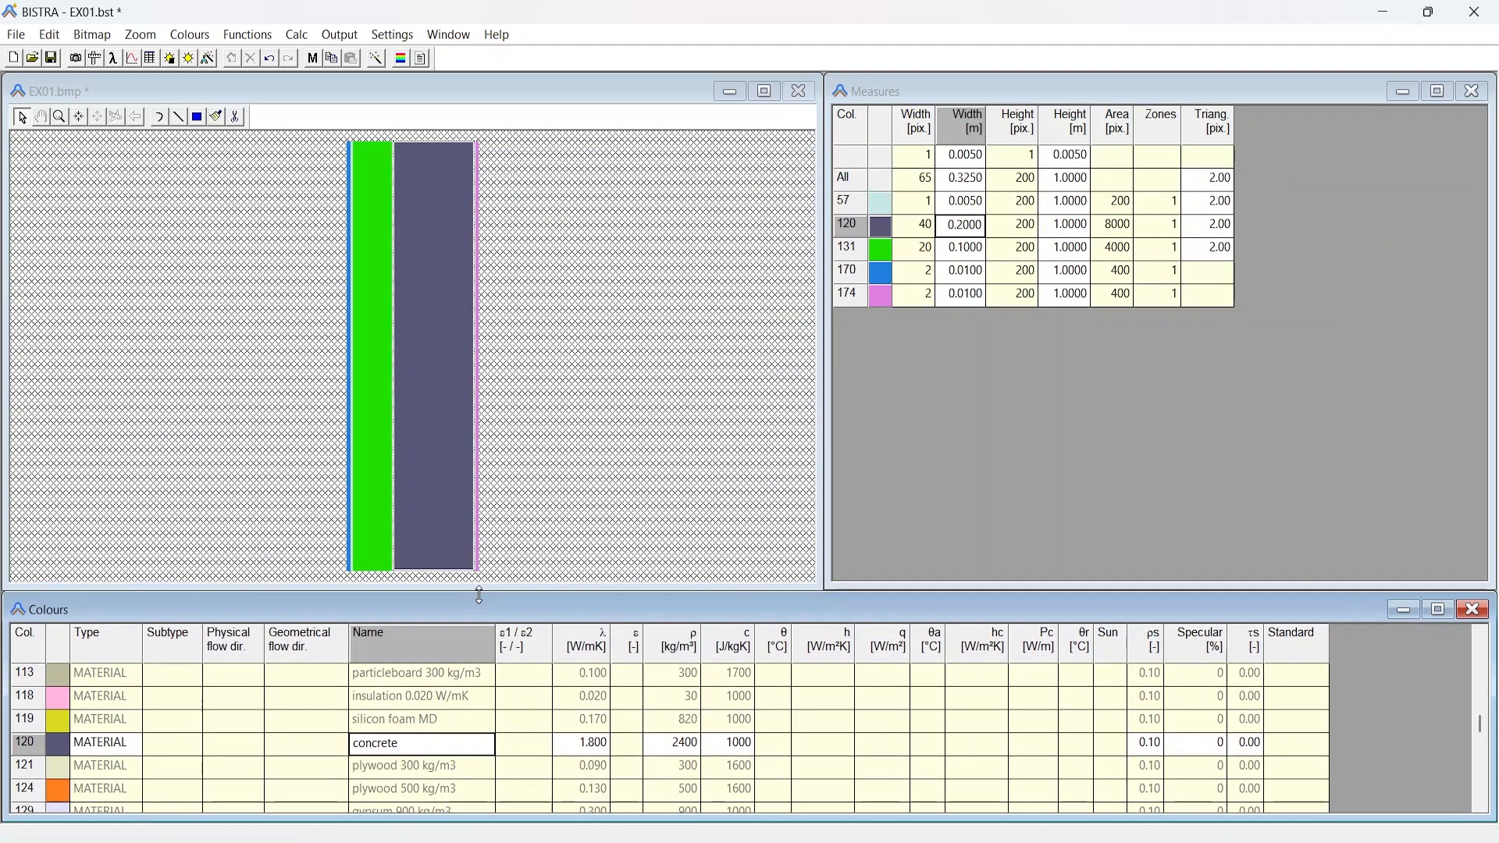
Review the Change Colour setting for the concrete layer (colour 120) without applying a new colour
click(405, 336)
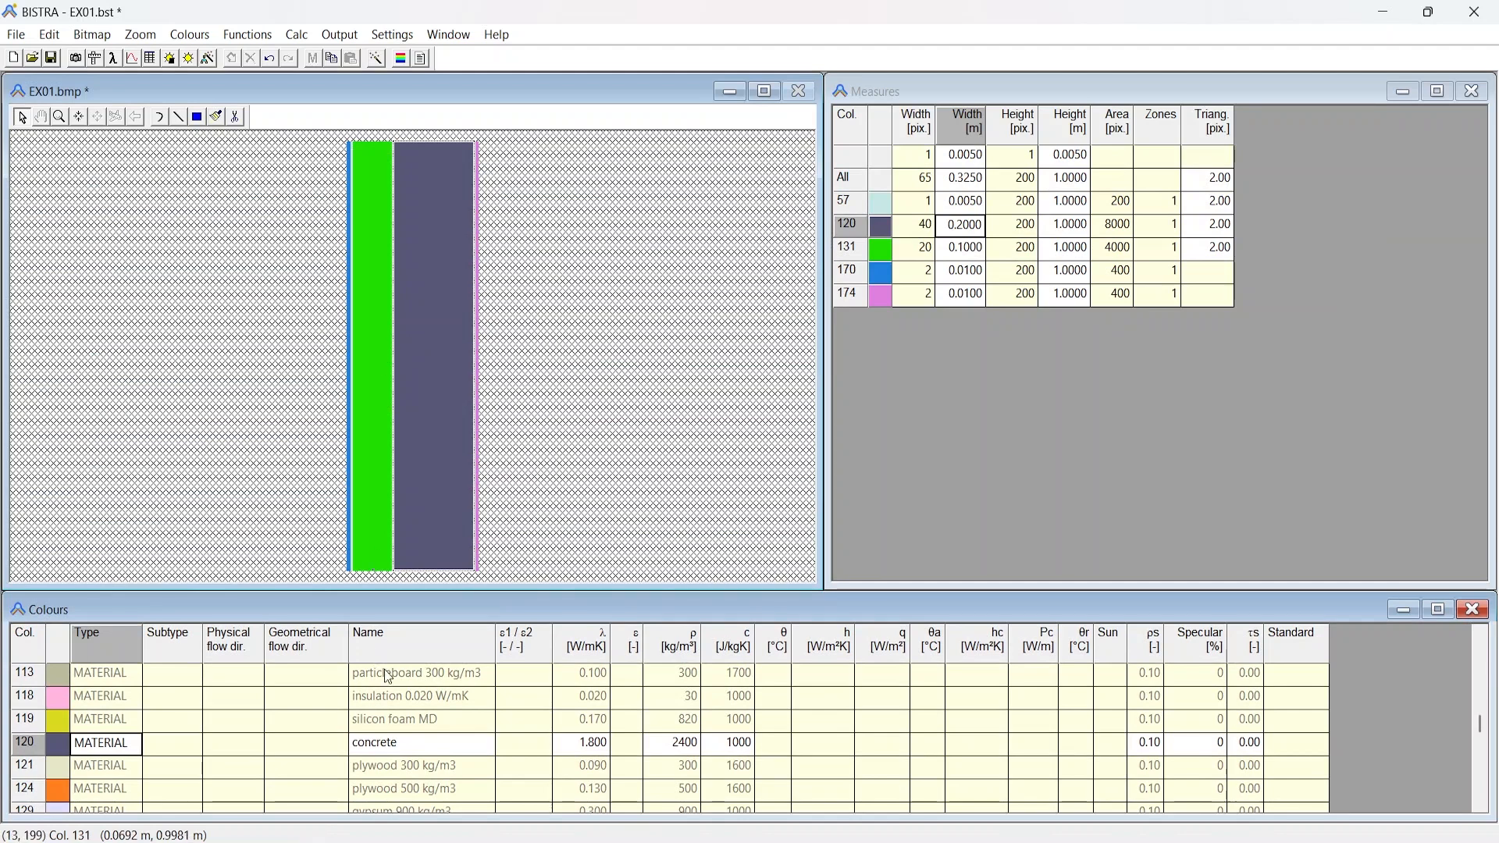
click(92, 35)
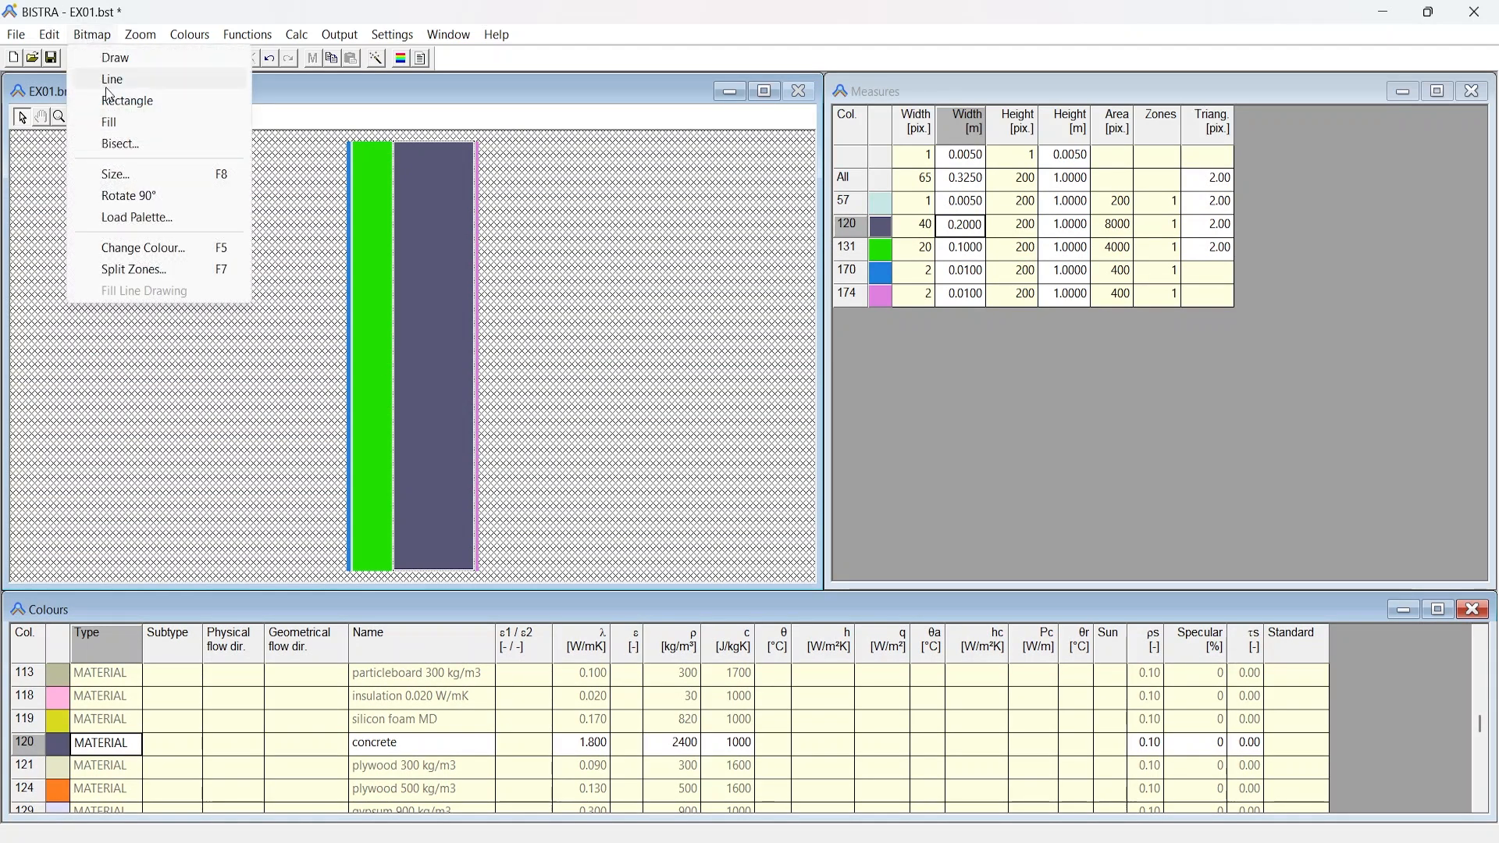
click(142, 248)
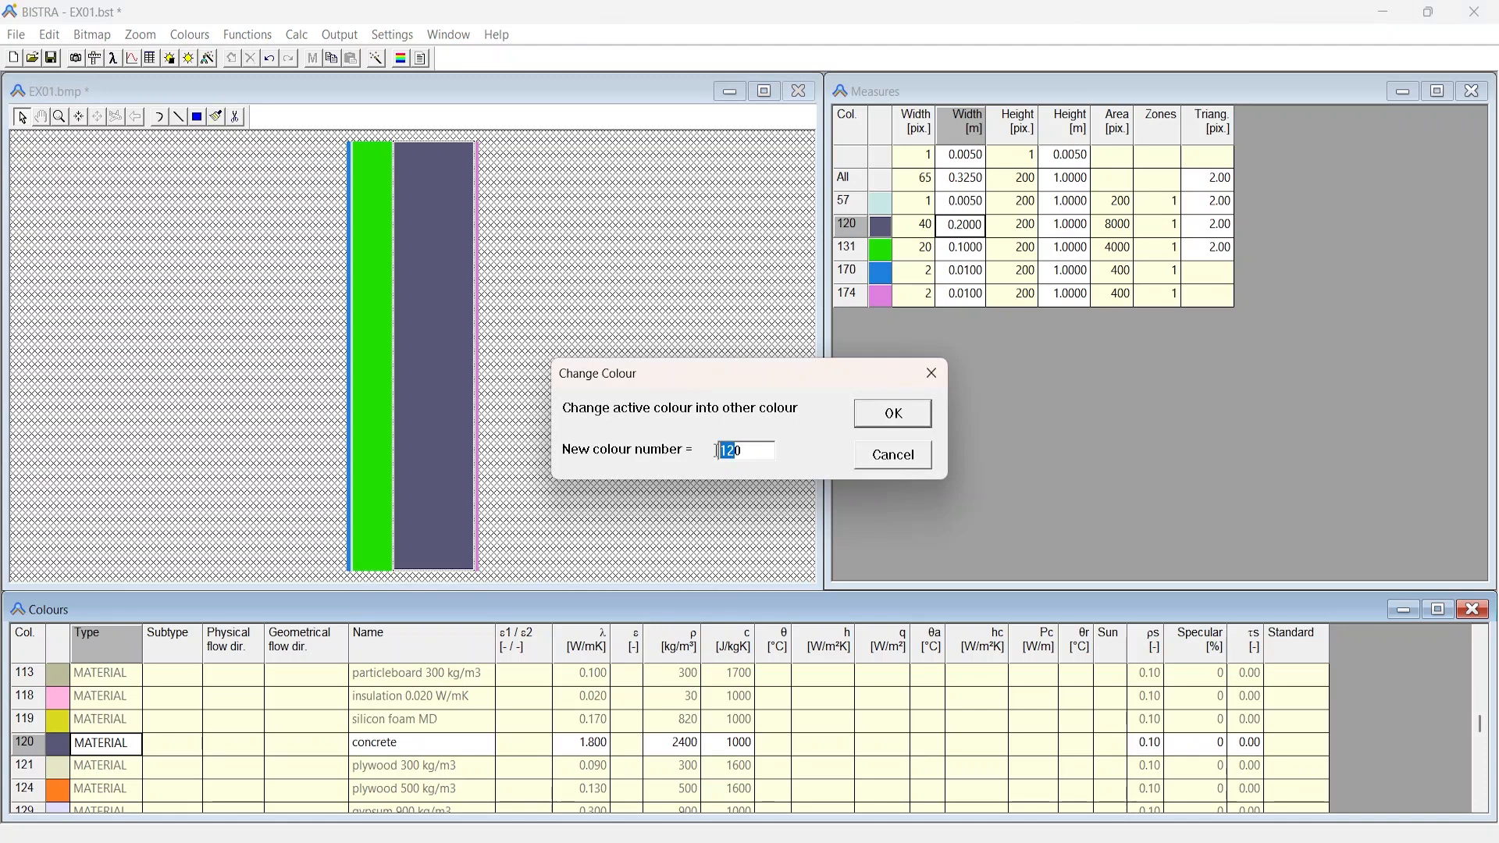
click(892, 455)
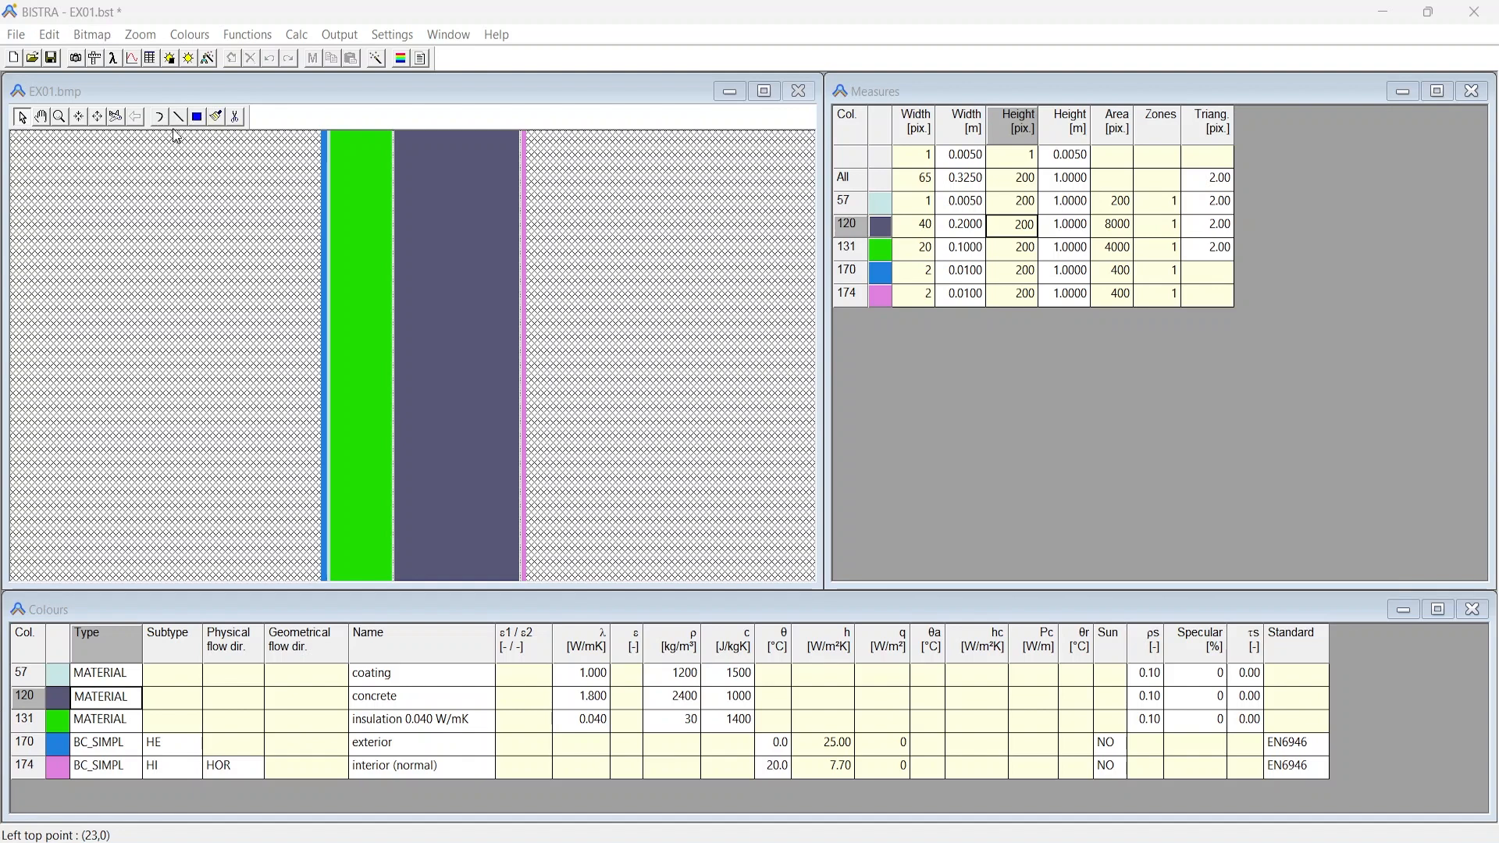
Draw a single pixel in the middle of the concrete layer using the red colour 20 from the list of all colours
click(453, 370)
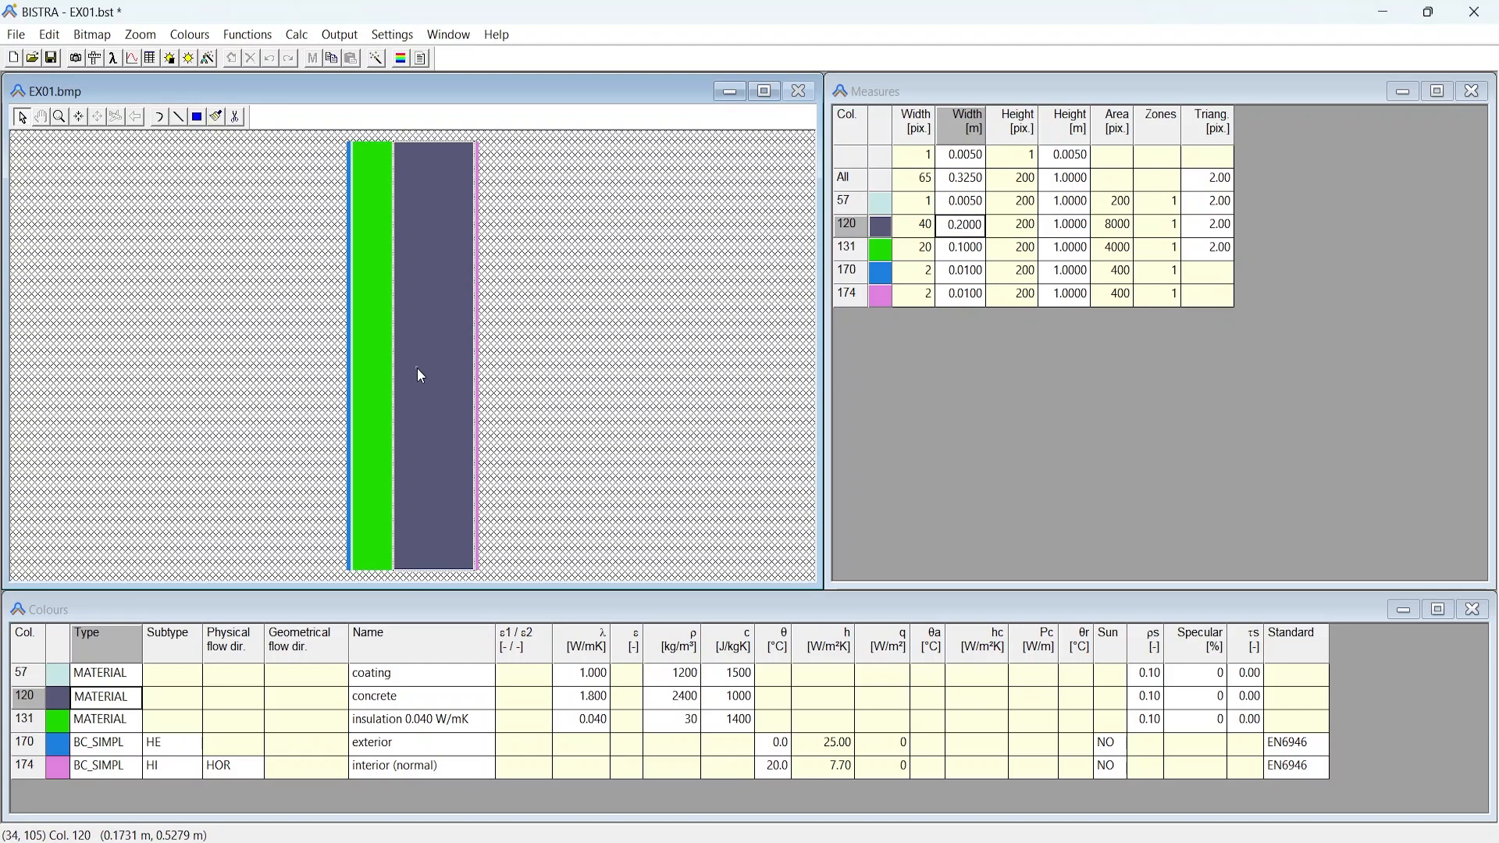
click(199, 40)
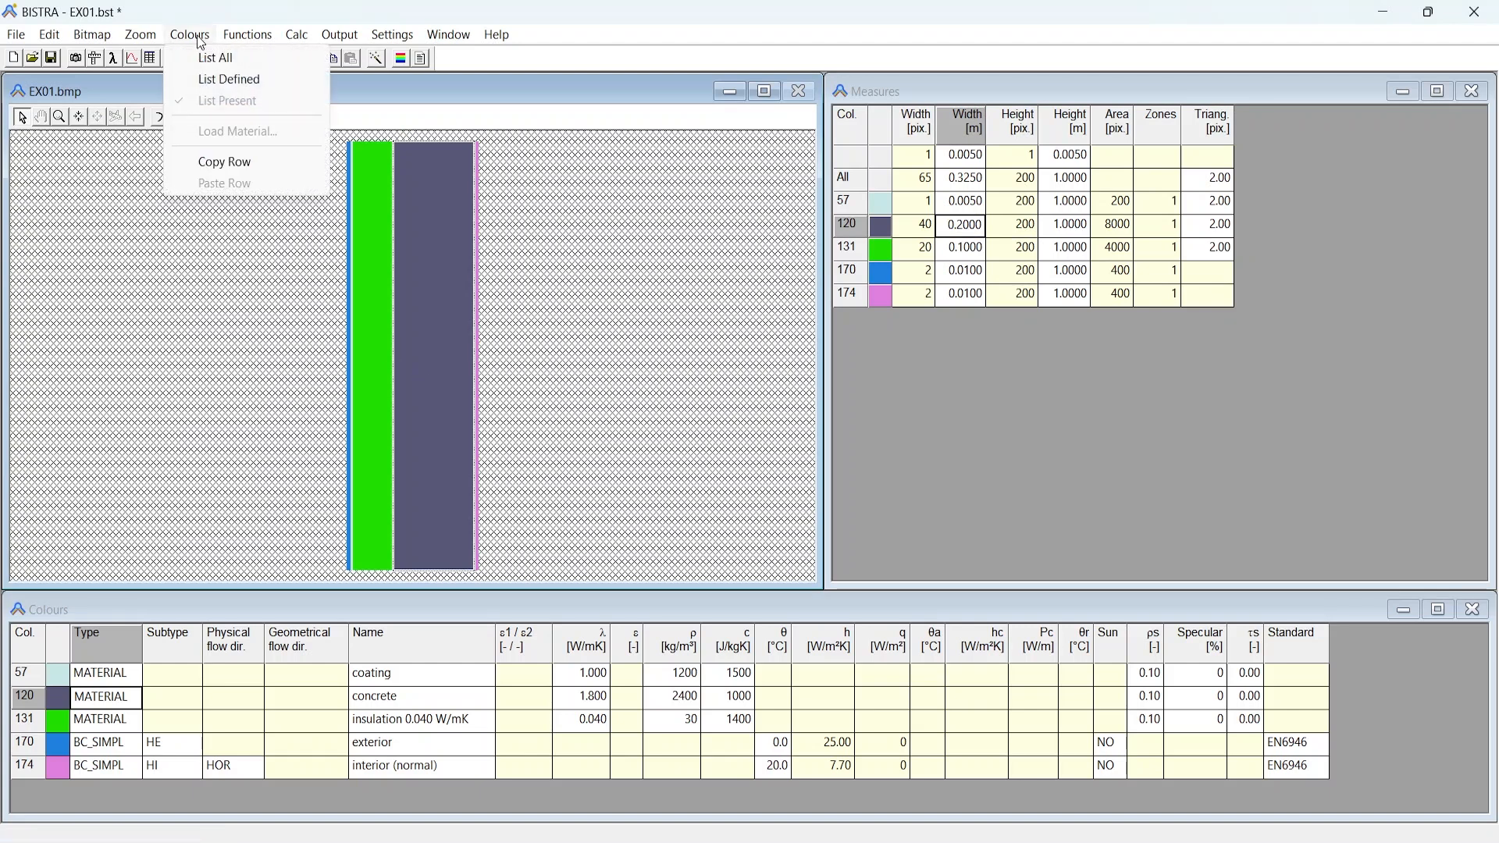
click(213, 58)
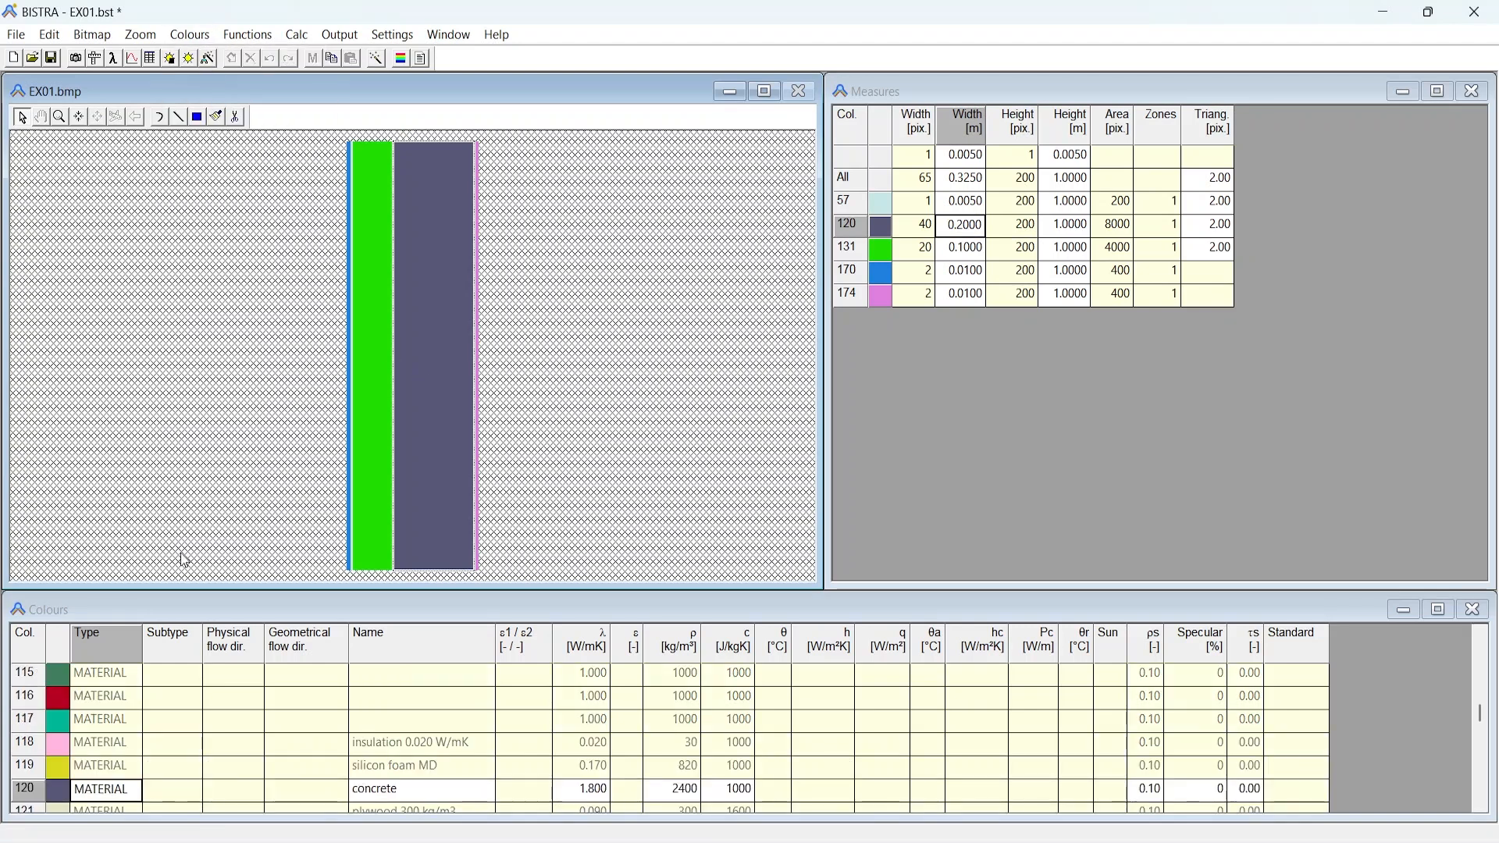
scroll(202, 711, up, 20)
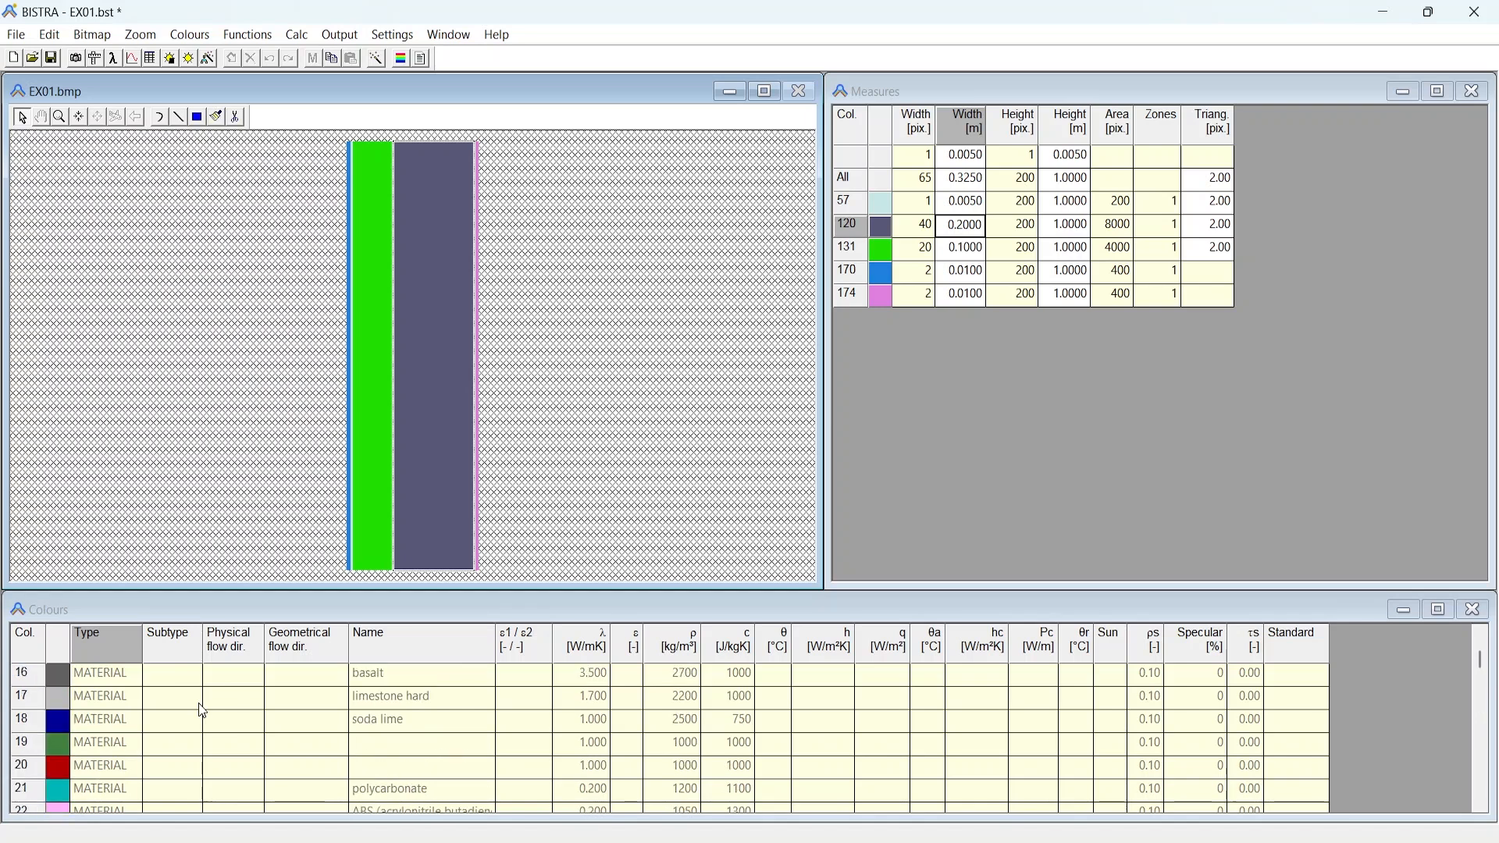
click(59, 772)
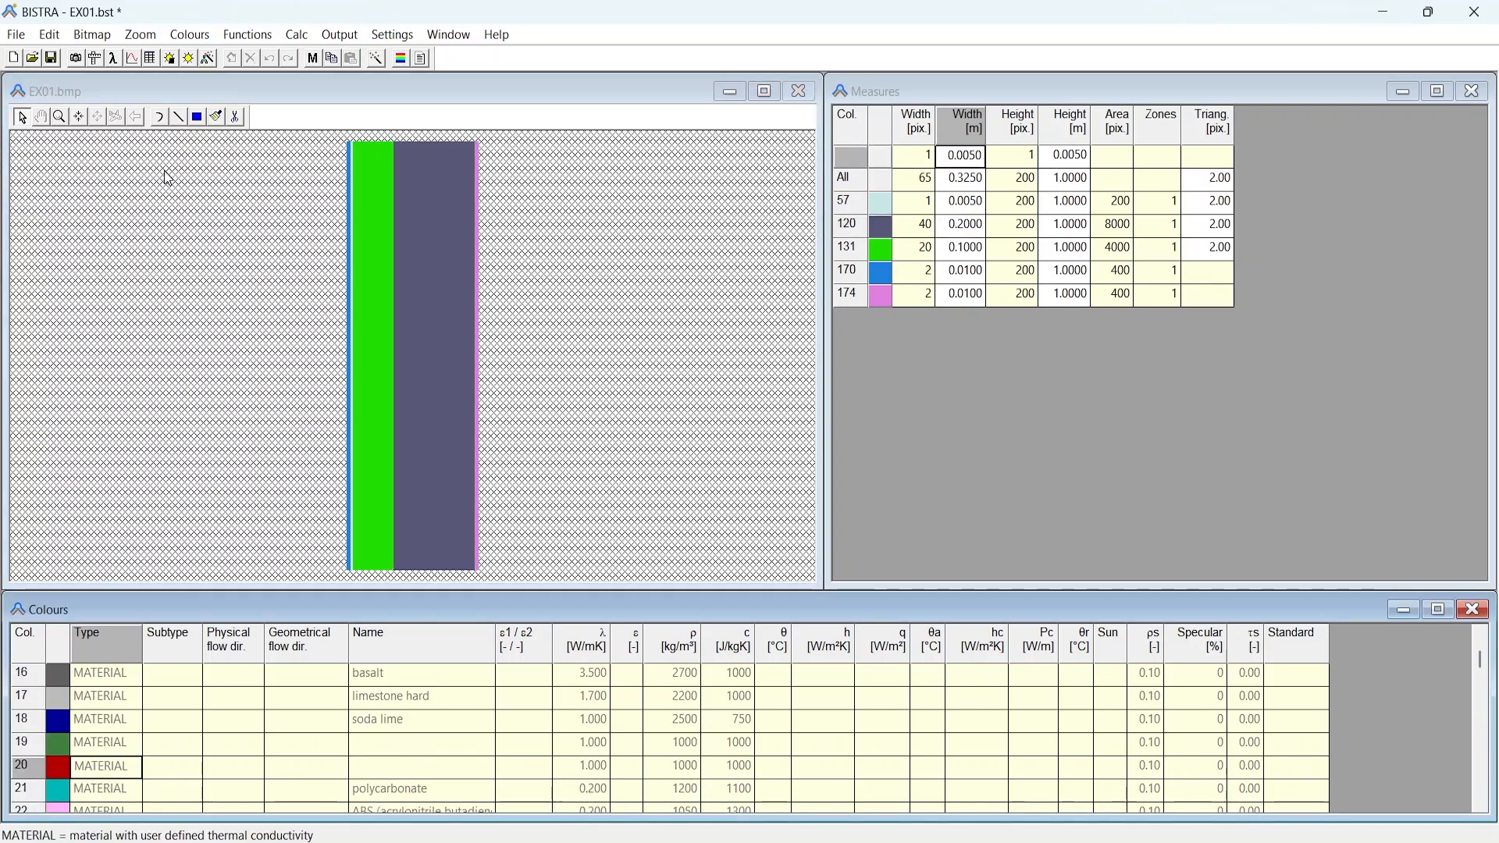
click(166, 125)
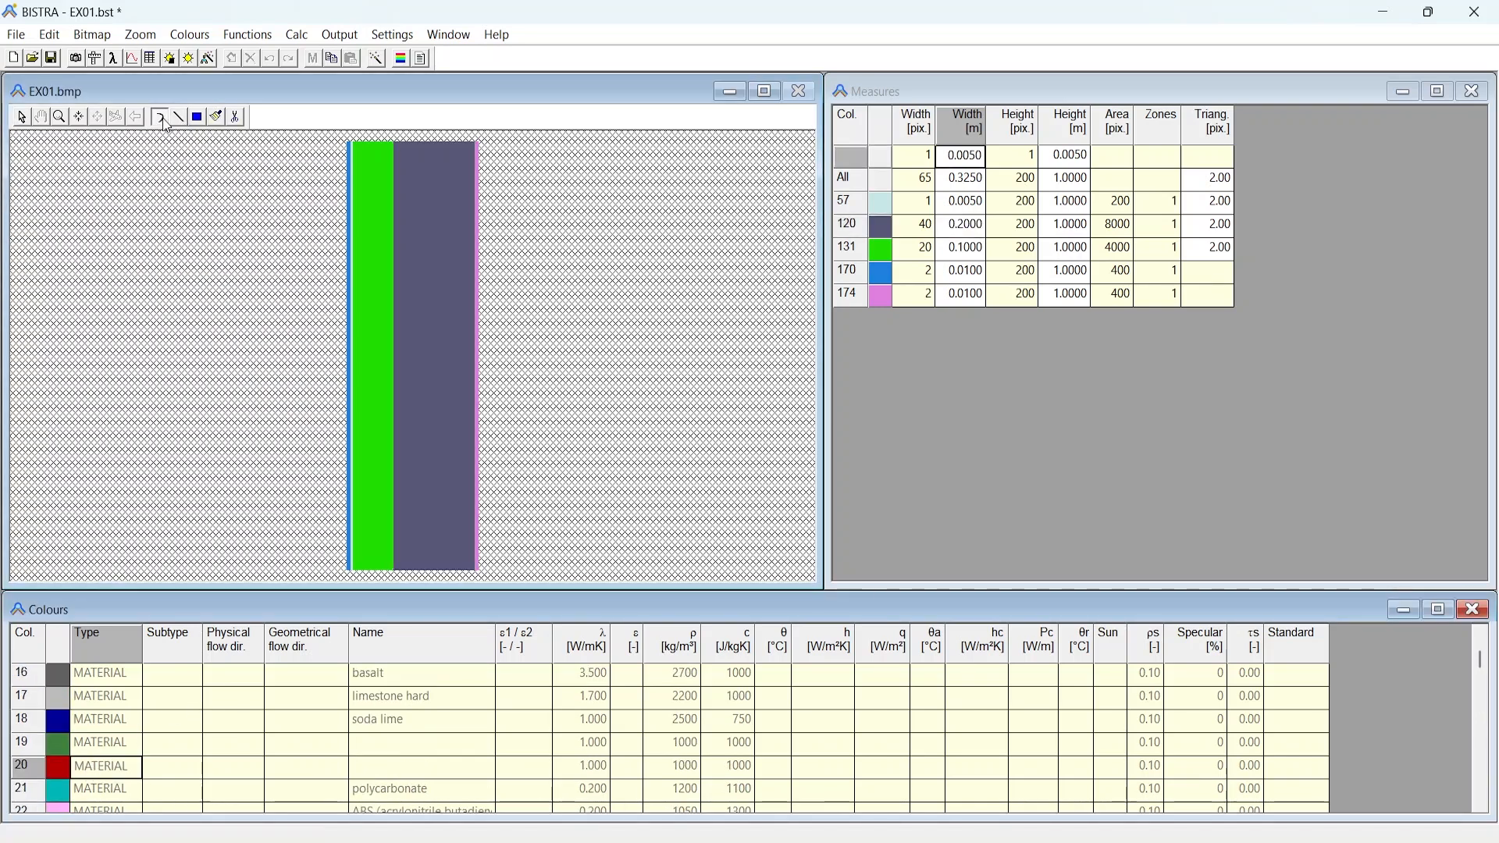
click(430, 348)
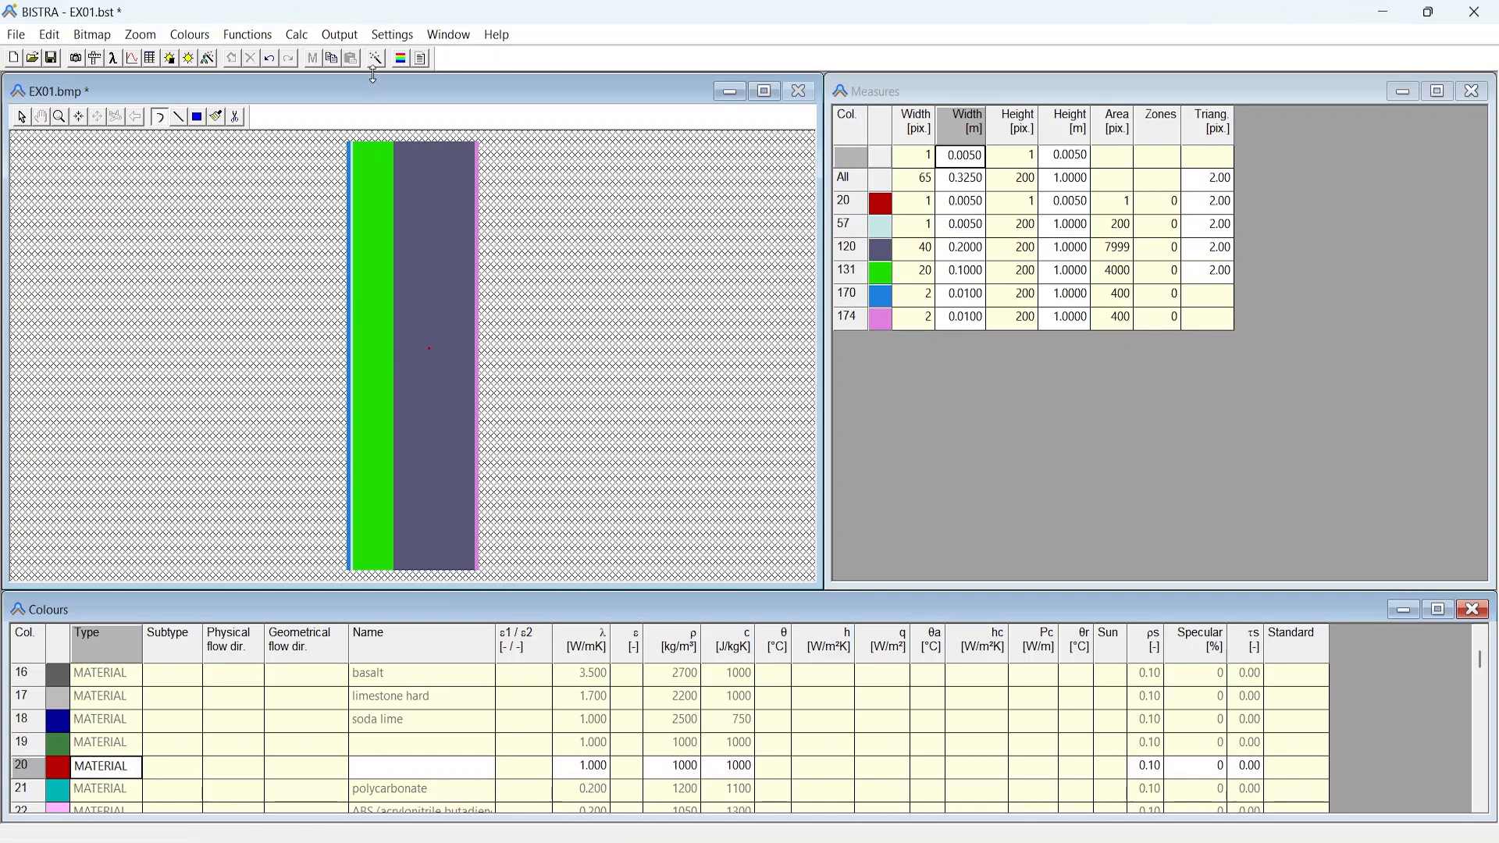
List only the colours present in the bitmap and select the material entry of red colour 20
click(202, 41)
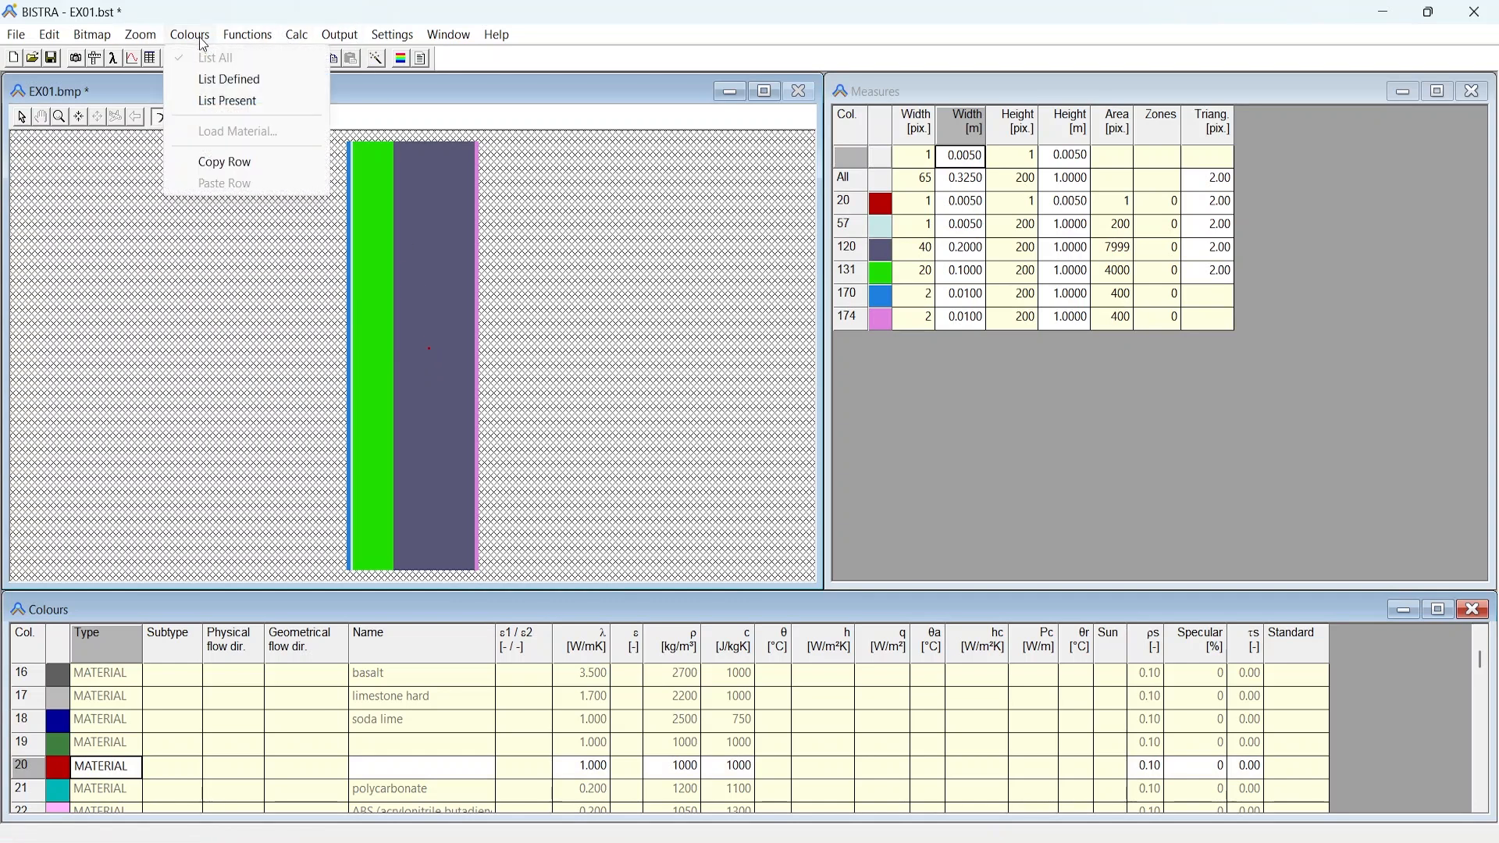
click(251, 100)
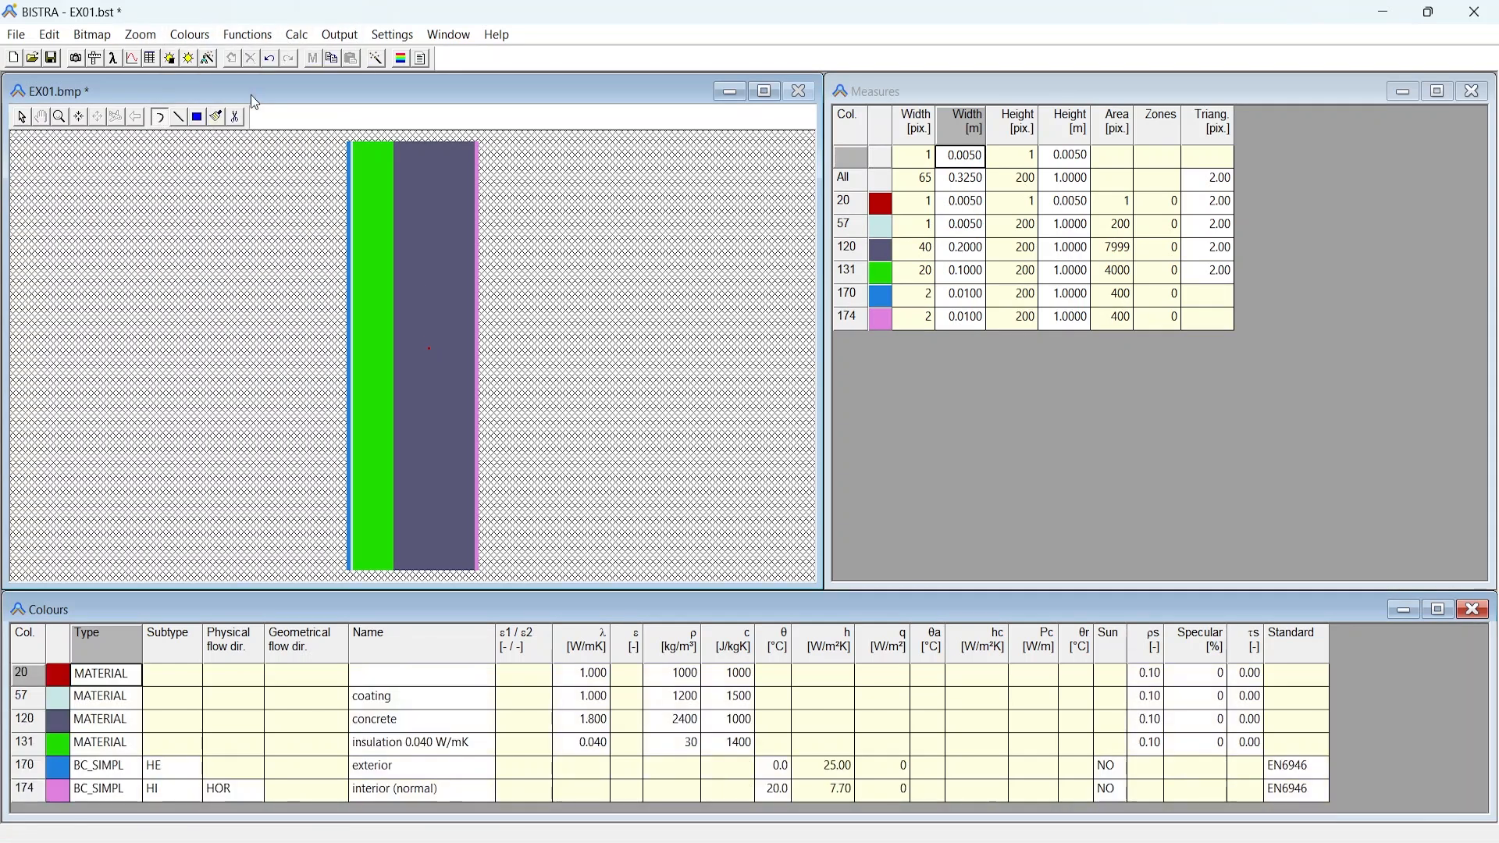
click(89, 720)
click(107, 673)
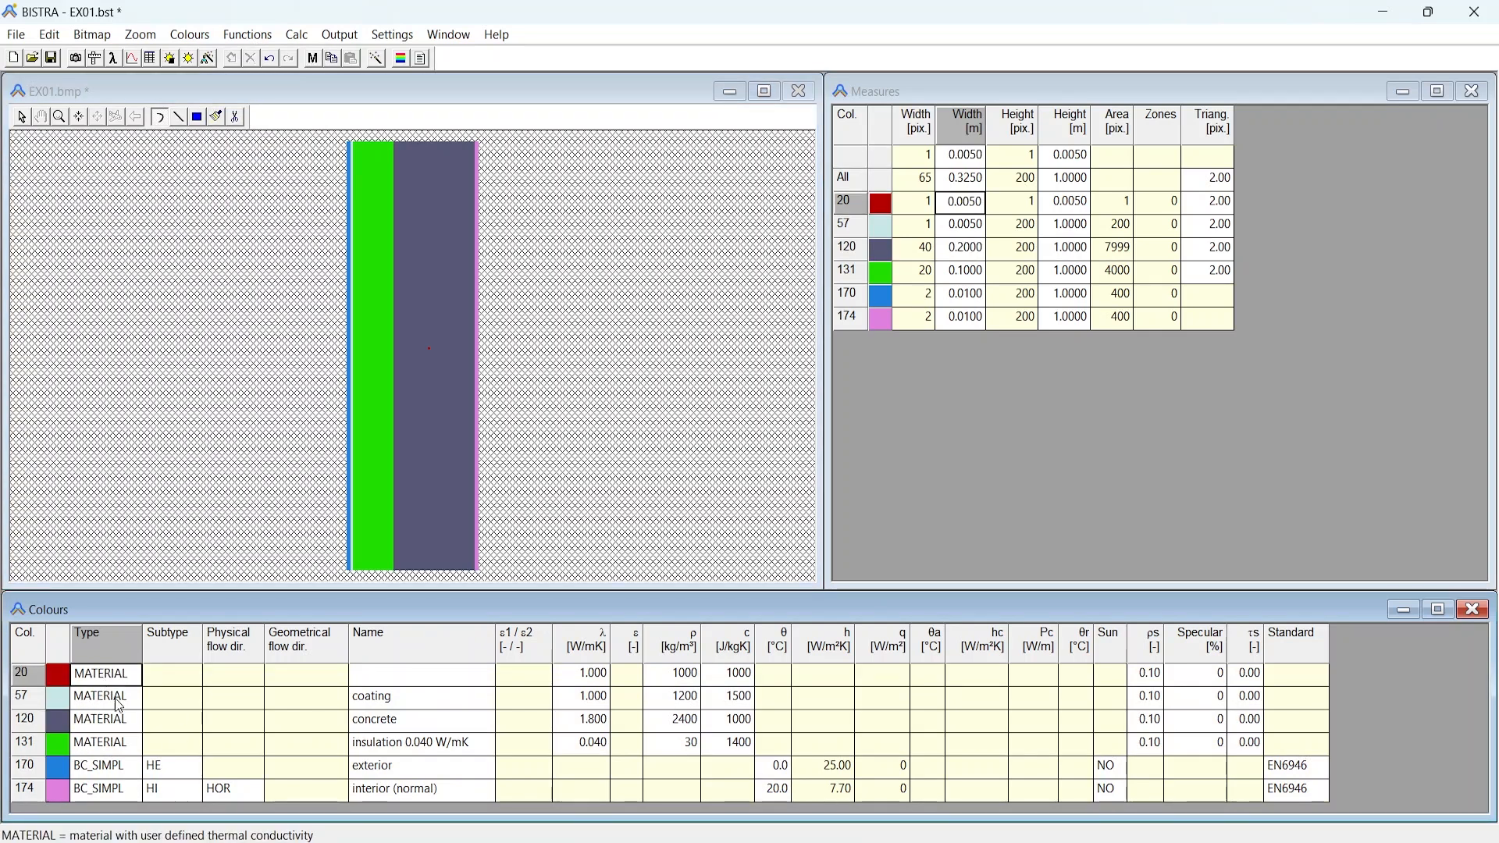
Name colour 20 "Concrete sensor" and set its thermal conductivity to 1.8 W/mK and density to 2400 kg/m³
click(391, 682)
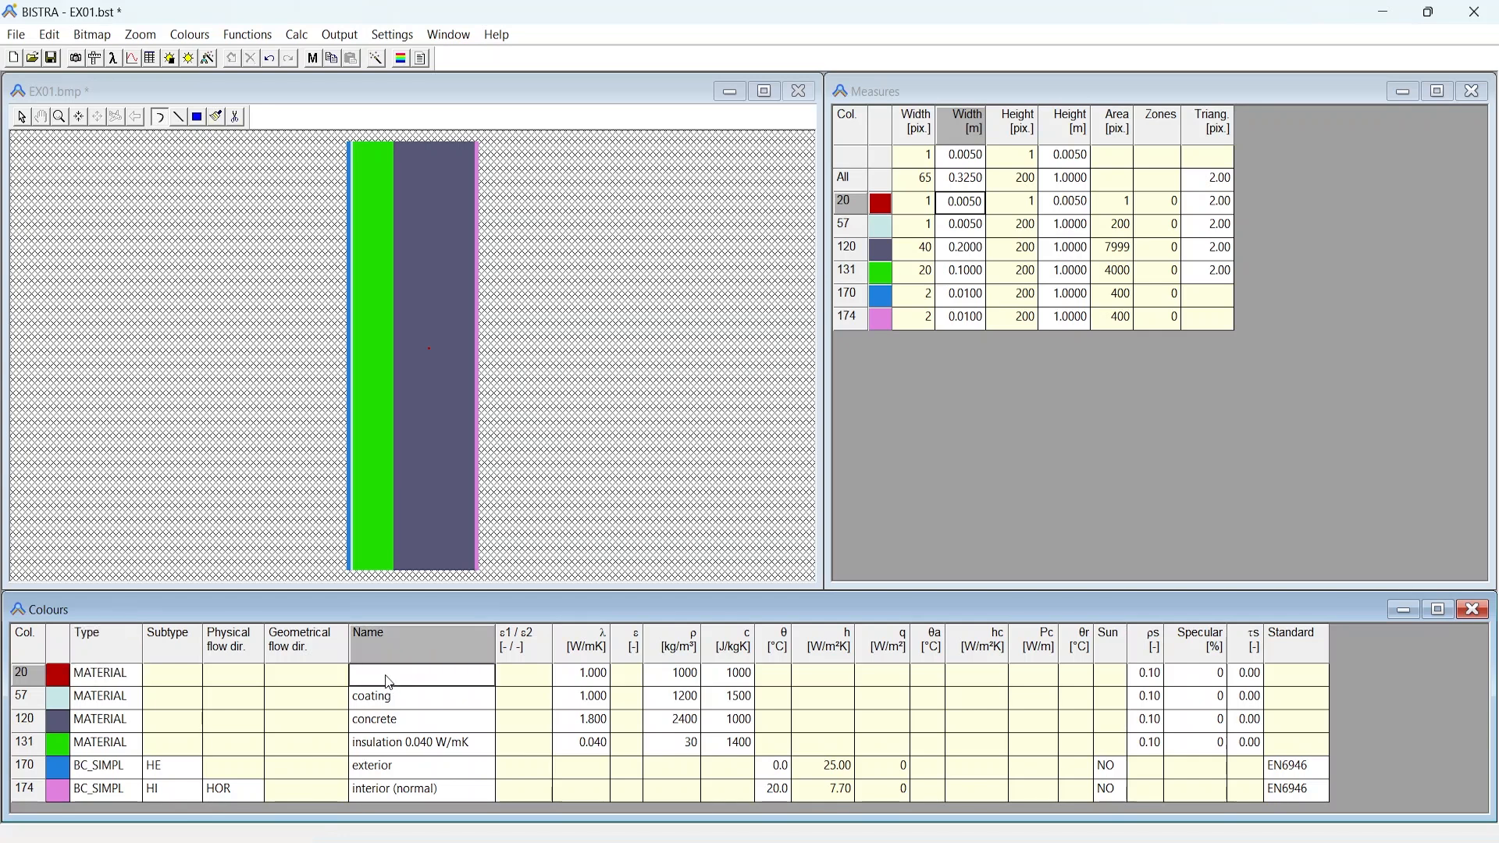
text(Concrete sensor)
key(Tab)
text(1.8)
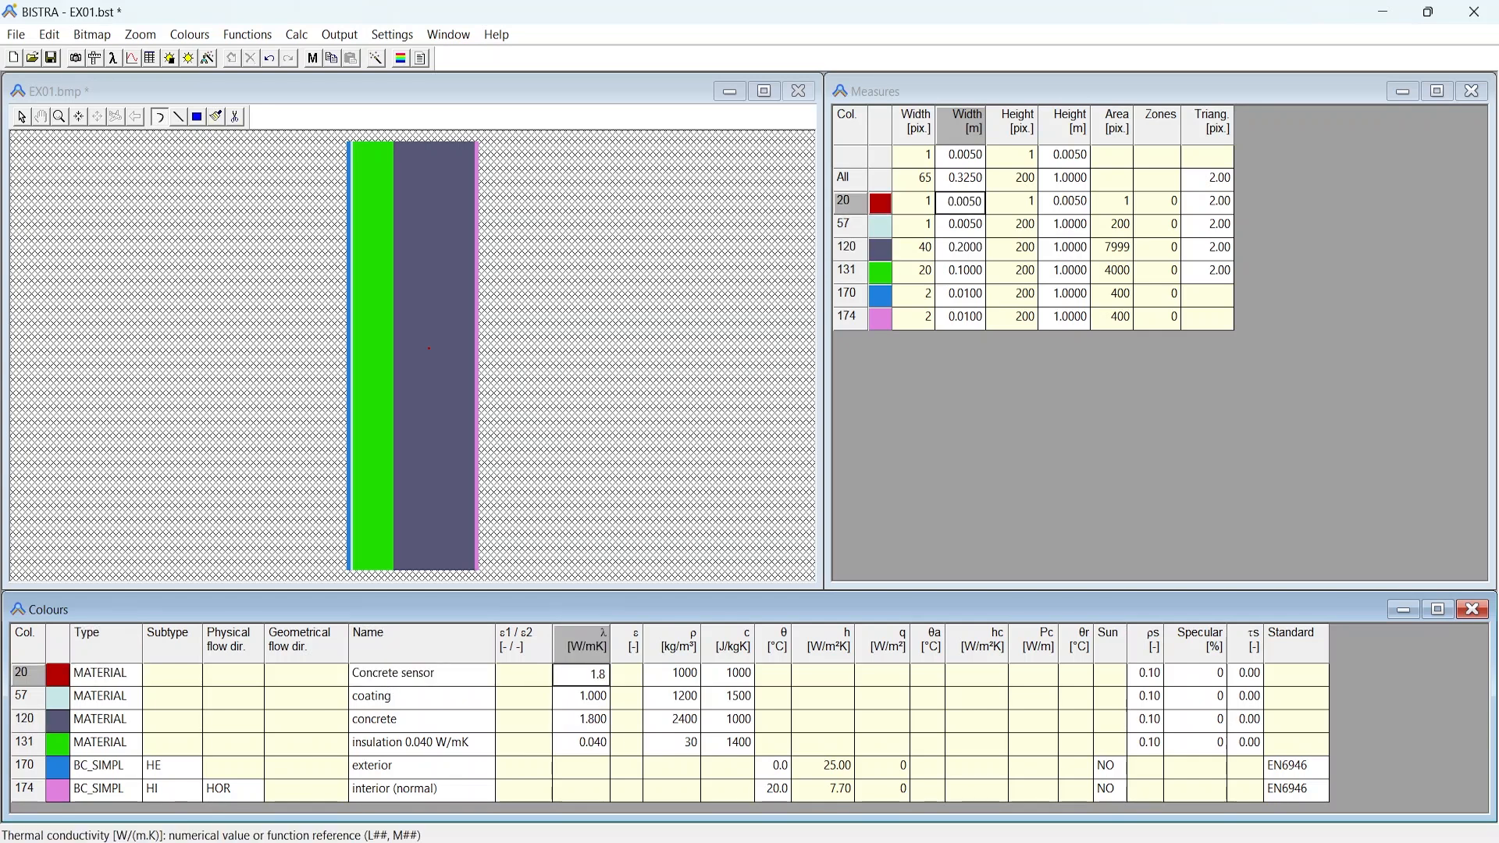
key(Tab)
text(2400)
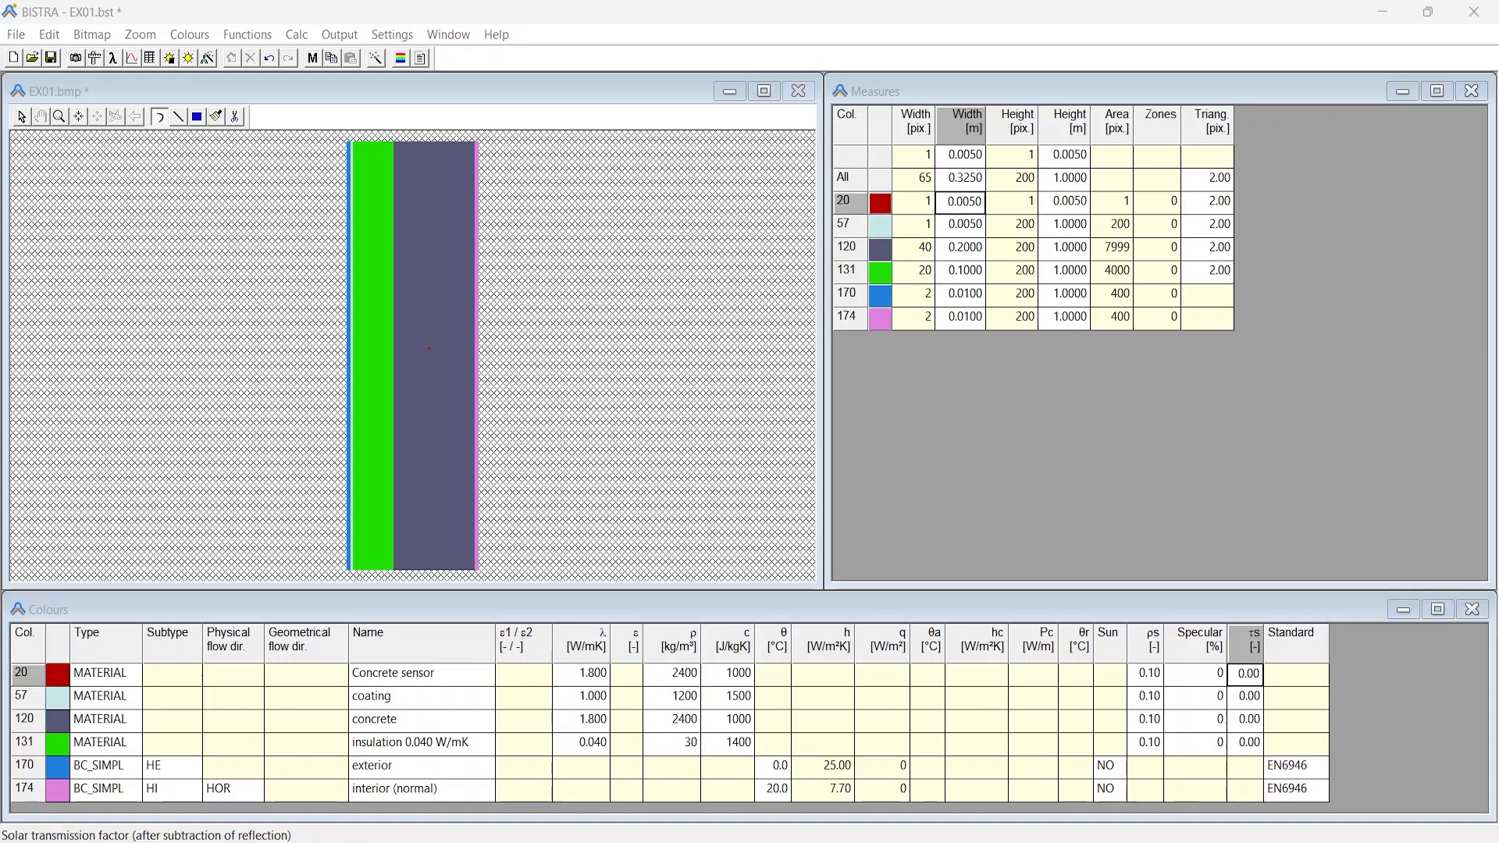